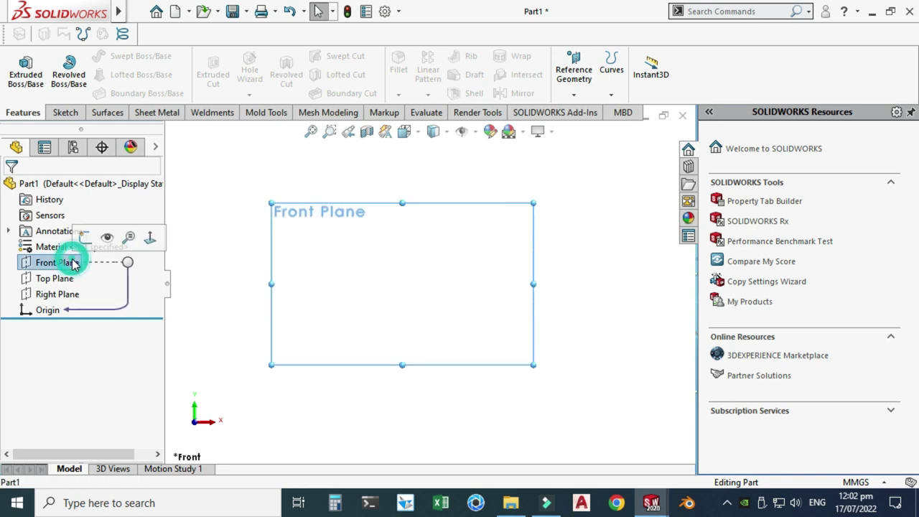
Start a sketch on the Front Plane and draw a vertical line about 104 mm up from the origin, continued by a horizontal line rightward
{"action": "left_click", "coordinate": [80, 241]}
{"action": "scroll", "coordinate": [416, 244], "scroll_direction": "up", "scroll_amount": 2}
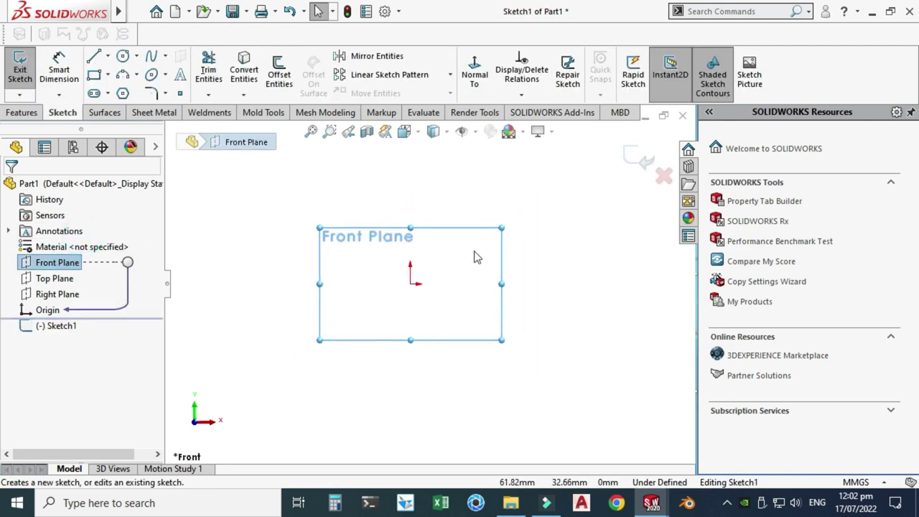
{"action": "scroll", "coordinate": [481, 242], "scroll_direction": "down", "scroll_amount": 3}
{"action": "scroll", "coordinate": [429, 212], "scroll_direction": "up", "scroll_amount": 1}
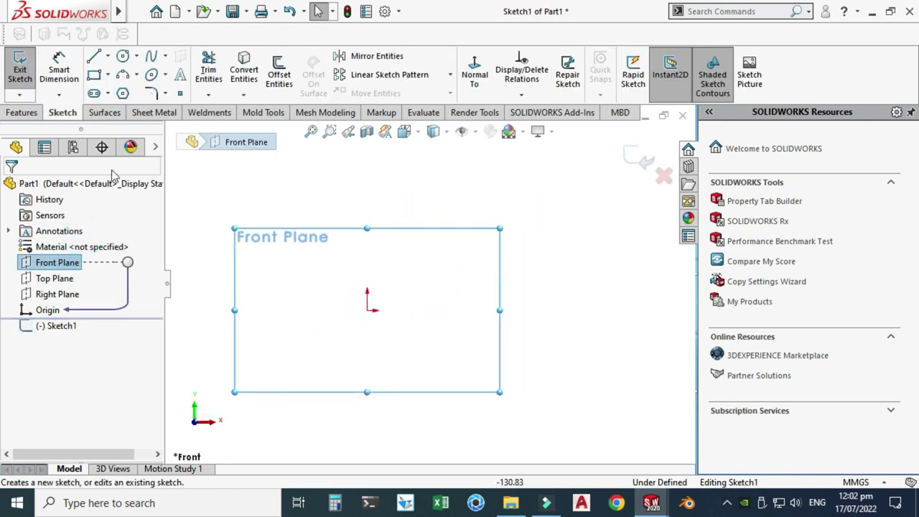
{"action": "left_click", "coordinate": [94, 58]}
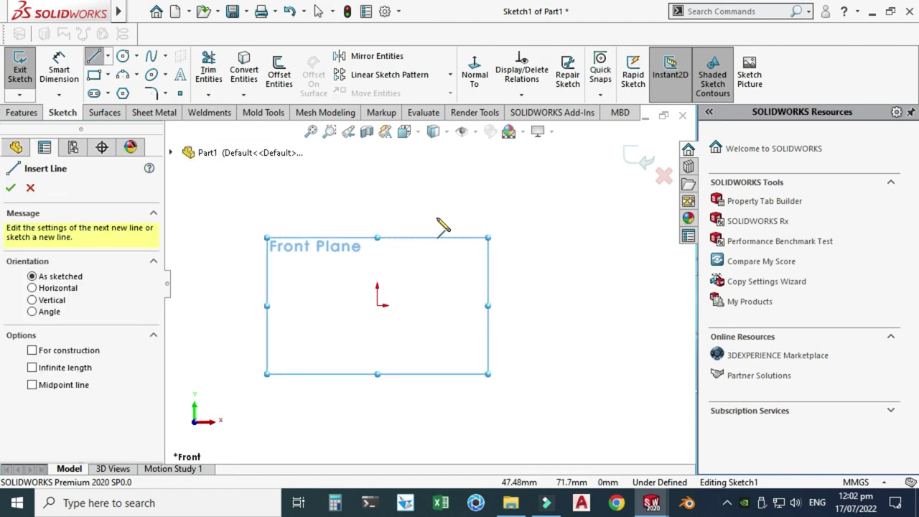
{"action": "left_click", "coordinate": [365, 324]}
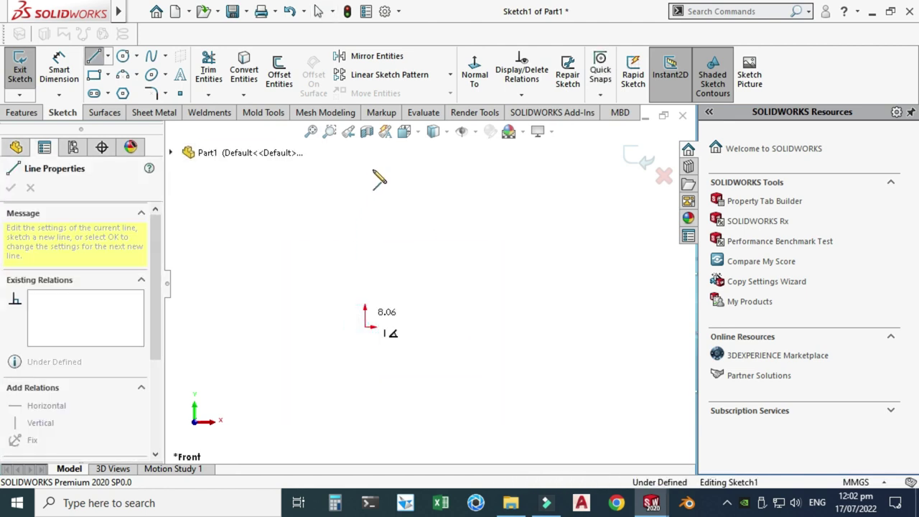
{"action": "left_click", "coordinate": [366, 171]}
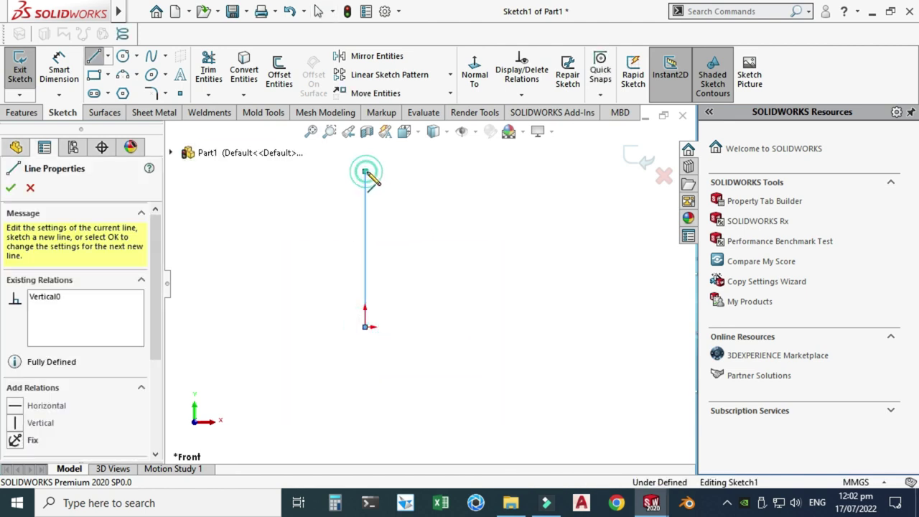
{"action": "left_click", "coordinate": [451, 171]}
{"action": "key", "text": "Escape"}
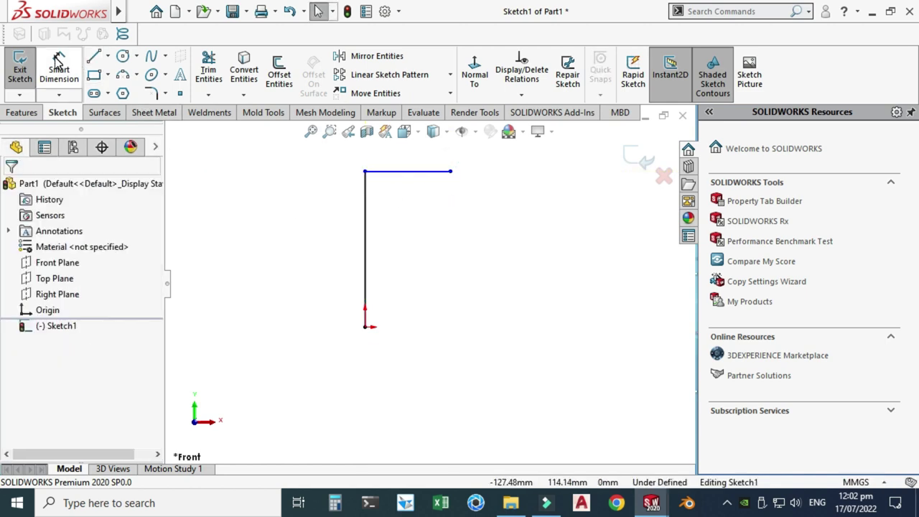
Dimension the vertical line's length to 100 mm
{"action": "left_click", "coordinate": [59, 64]}
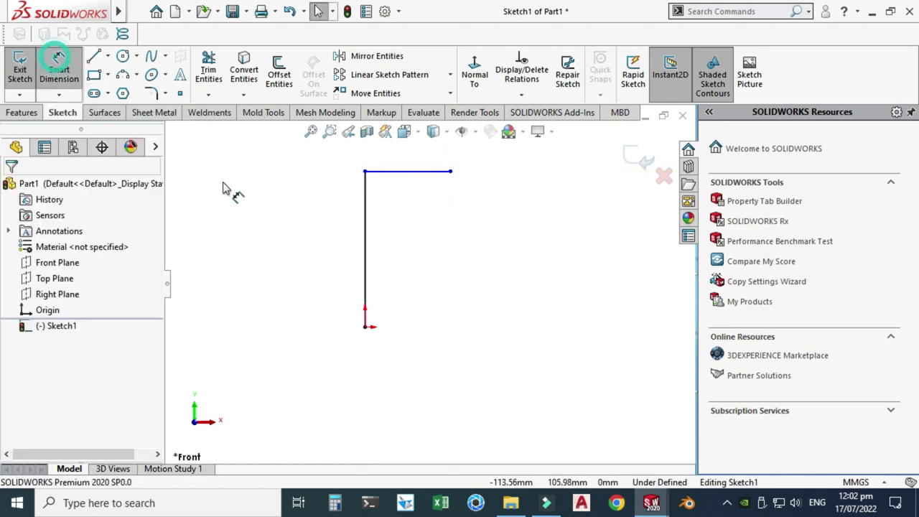
{"action": "left_click", "coordinate": [364, 250]}
{"action": "left_click", "coordinate": [316, 256]}
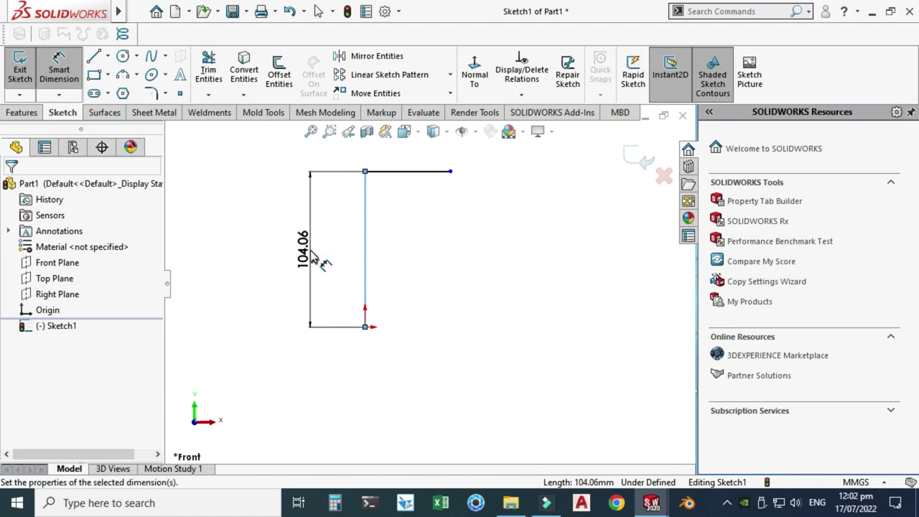
{"action": "type", "text": "100"}
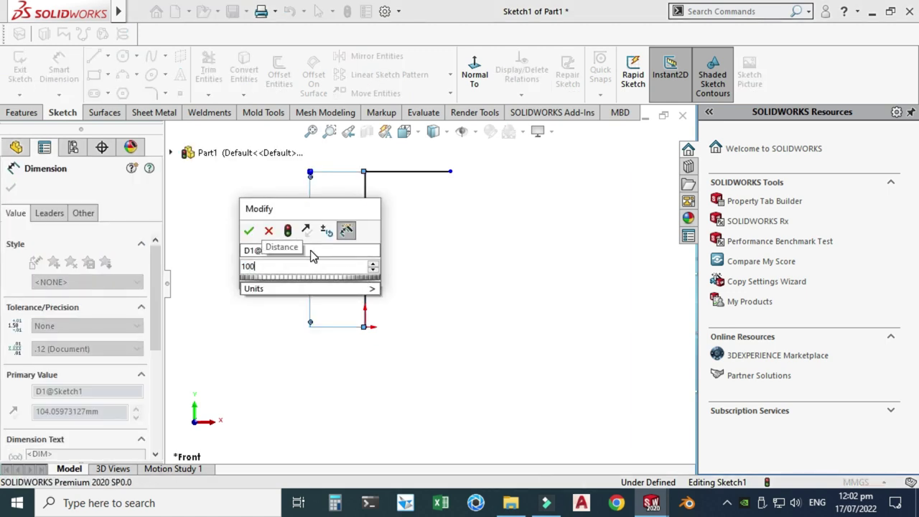
{"action": "key", "text": "Return"}
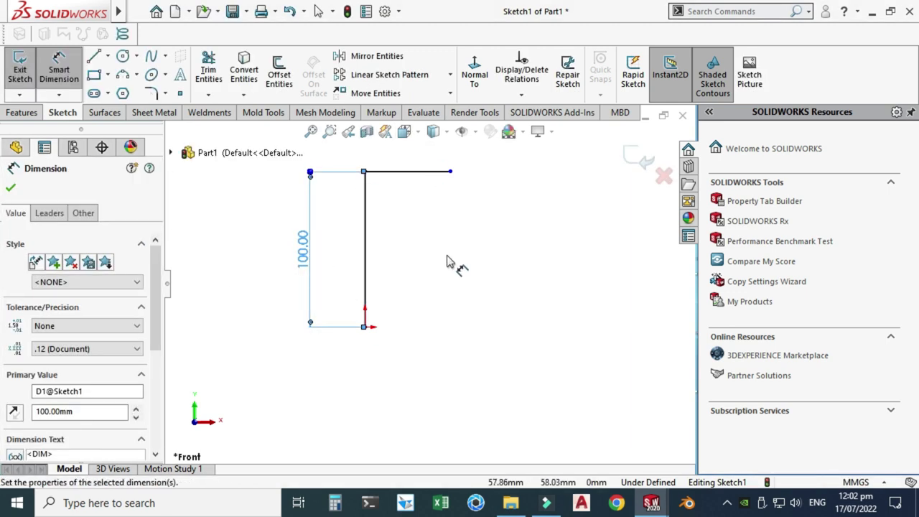
Draw a horizontal line about 35 mm long rightward from the origin as the profile's bottom edge
{"action": "scroll", "coordinate": [447, 253], "scroll_direction": "up", "scroll_amount": 3}
{"action": "scroll", "coordinate": [443, 236], "scroll_direction": "down", "scroll_amount": 3}
{"action": "left_click", "coordinate": [96, 59]}
{"action": "left_click", "coordinate": [96, 59]}
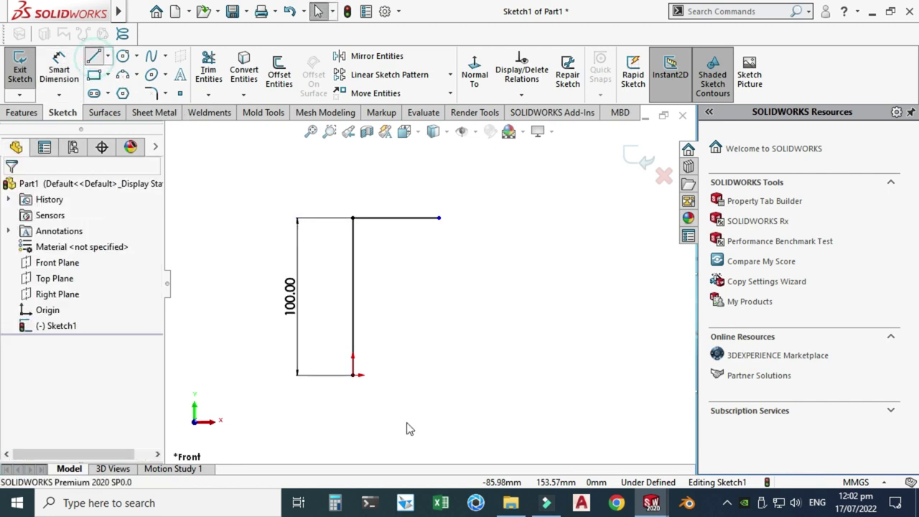
{"action": "left_click", "coordinate": [409, 374]}
{"action": "key", "text": "Escape"}
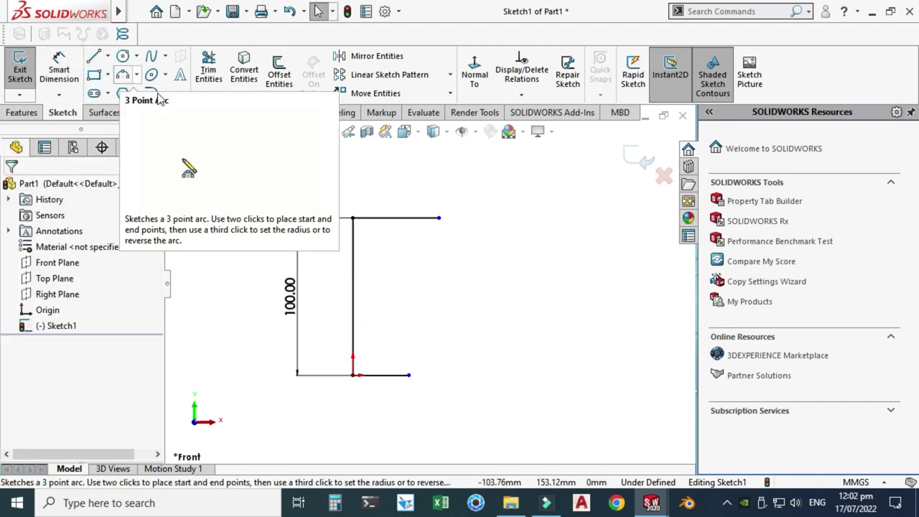
Close the profile with an outward-bulging 3 Point Arc of about 72 mm radius between the free ends of both horizontal lines
{"action": "left_click", "coordinate": [136, 75]}
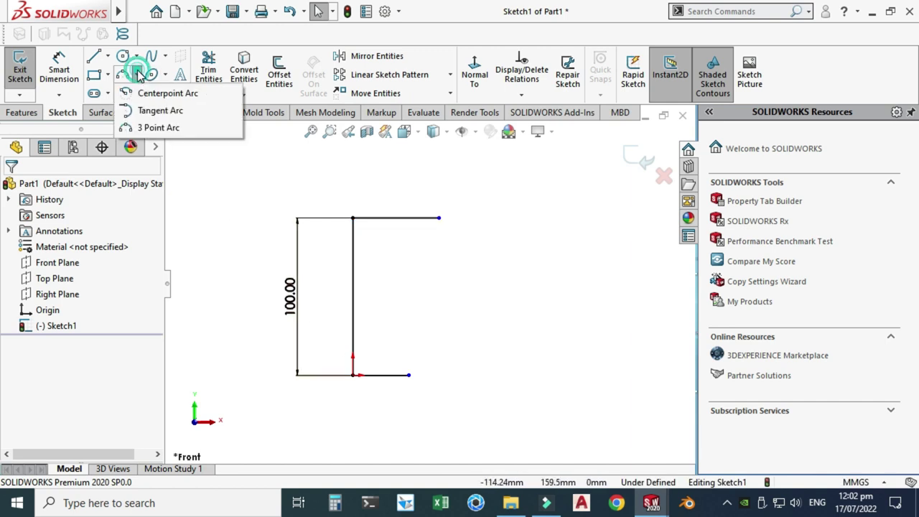
{"action": "left_click", "coordinate": [151, 128]}
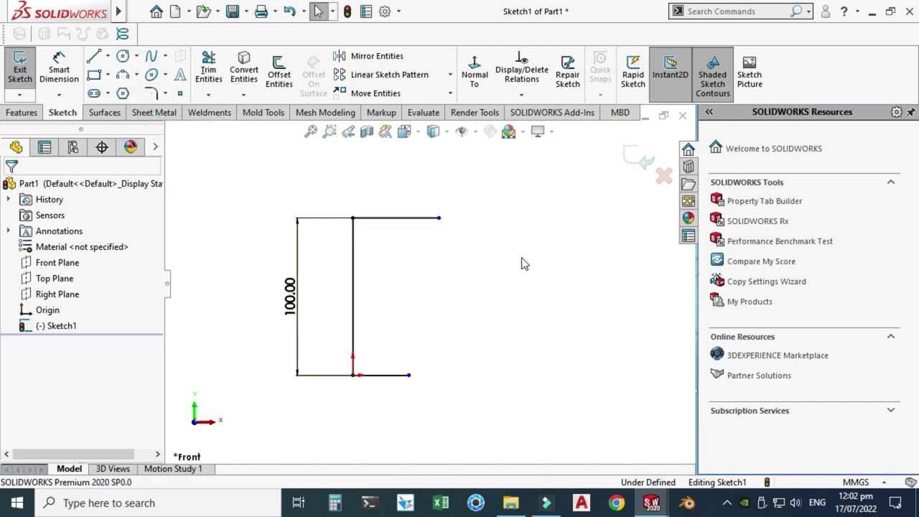
{"action": "left_click", "coordinate": [439, 218]}
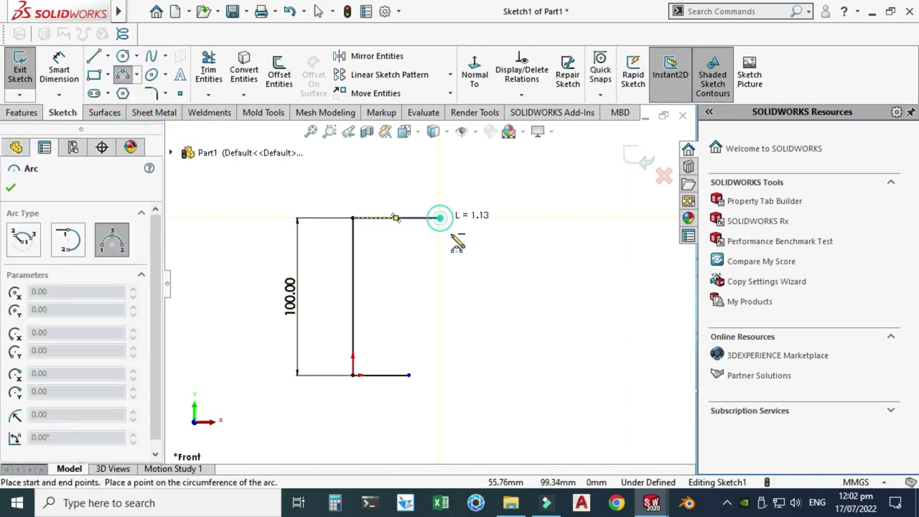
{"action": "left_click", "coordinate": [408, 375]}
{"action": "left_click", "coordinate": [449, 325]}
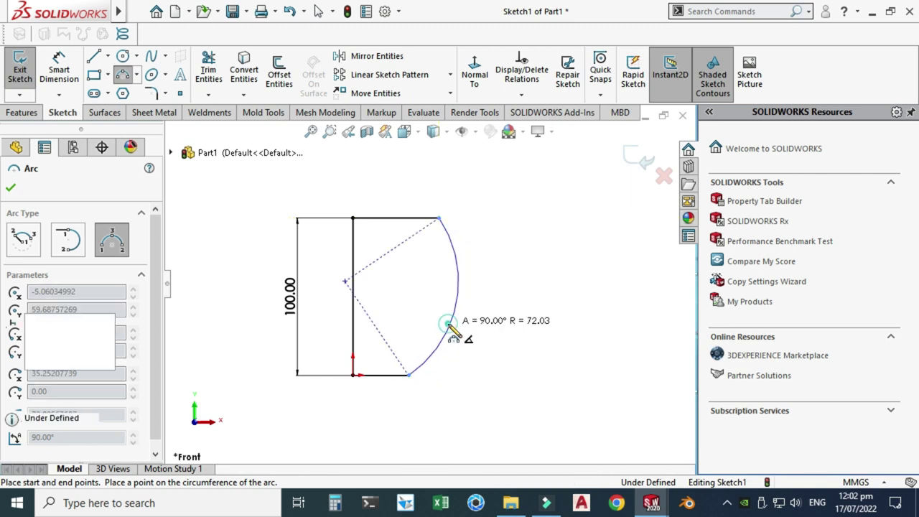
{"action": "key", "text": "Escape"}
{"action": "scroll", "coordinate": [440, 305], "scroll_direction": "up", "scroll_amount": 1}
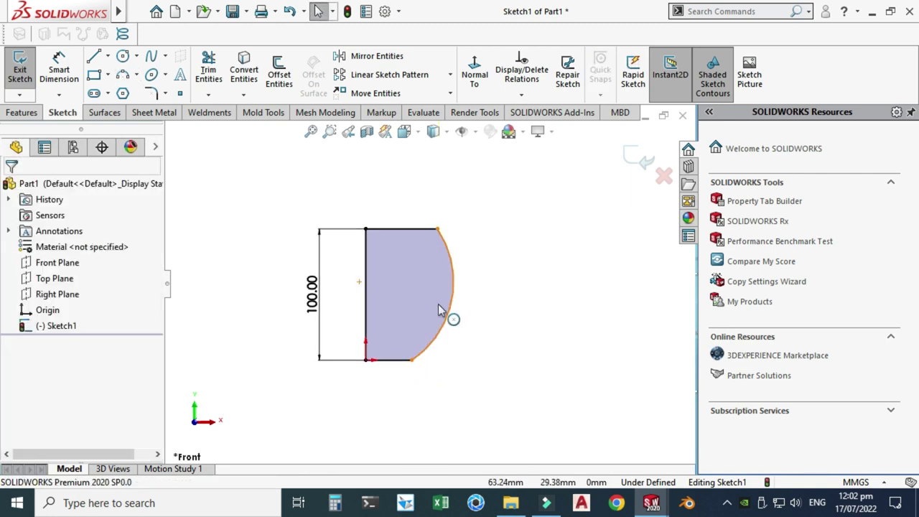
Dimension the bottom horizontal line's length to 60 mm
{"action": "left_click", "coordinate": [59, 69]}
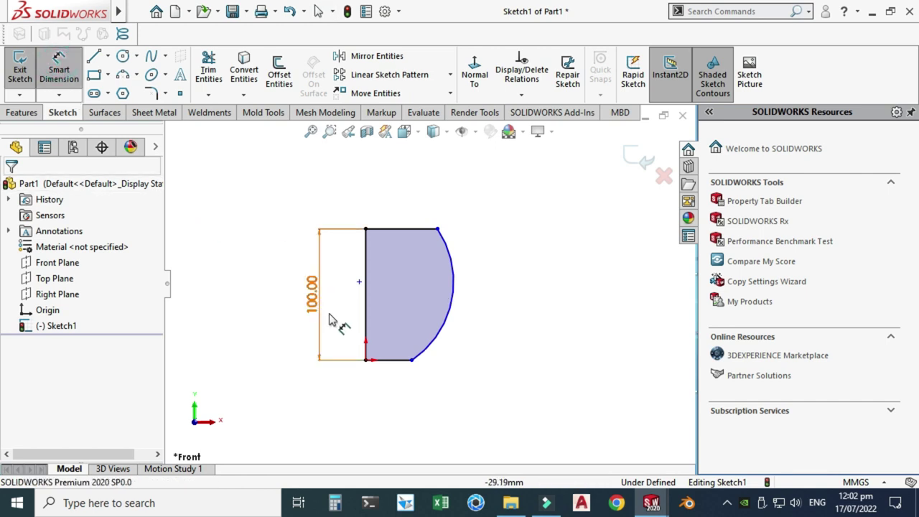
{"action": "left_click", "coordinate": [398, 401]}
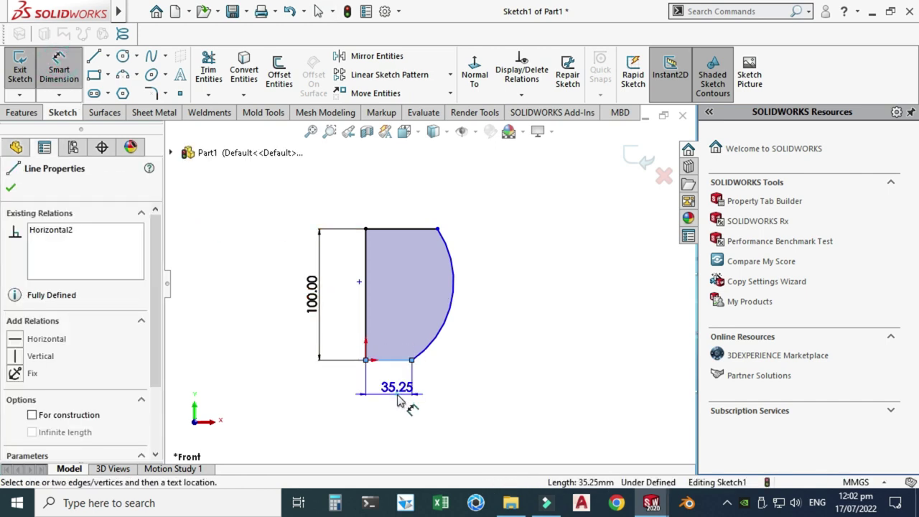
{"action": "left_click", "coordinate": [399, 402]}
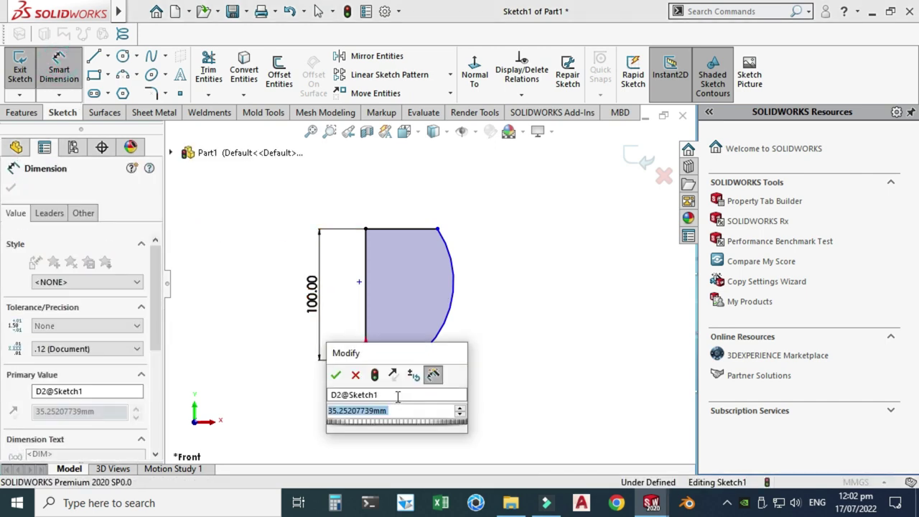
{"action": "type", "text": "60"}
{"action": "key", "text": "Return"}
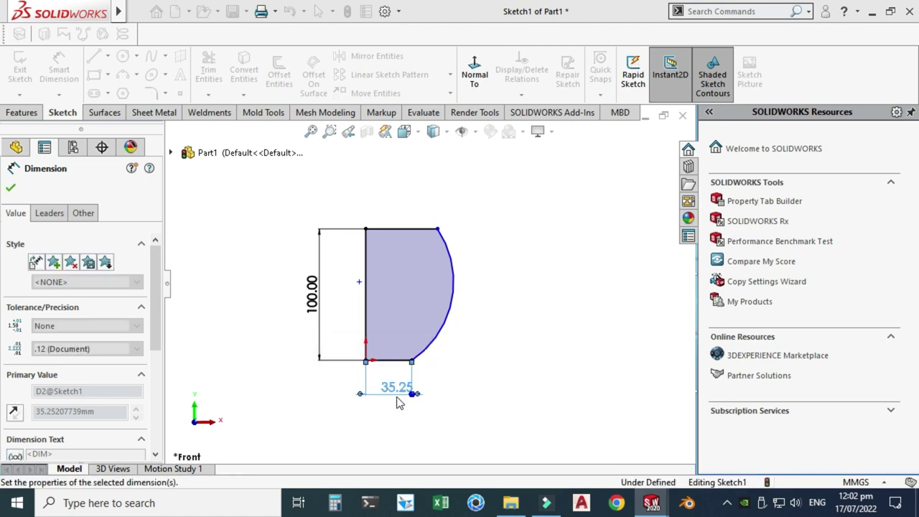
Dimension the top horizontal line's length to 70 mm
{"action": "scroll", "coordinate": [406, 202], "scroll_direction": "down", "scroll_amount": 1}
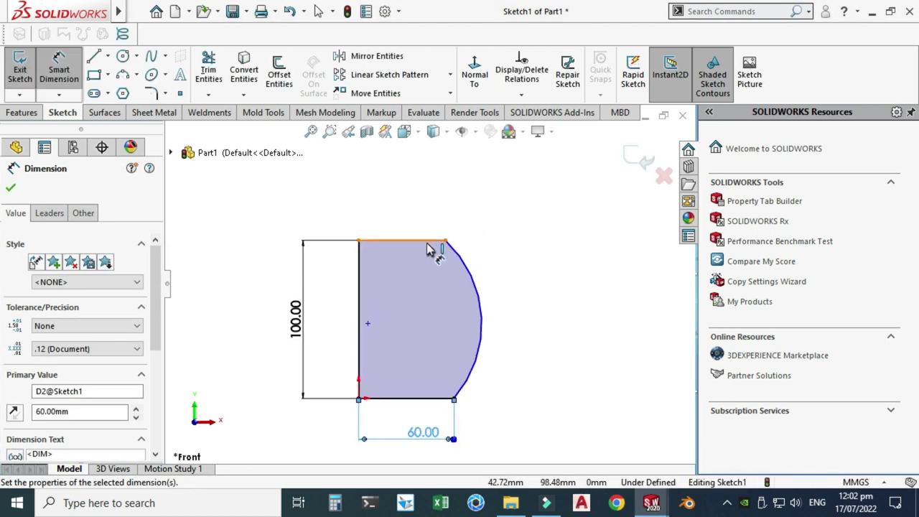
{"action": "left_click", "coordinate": [428, 246]}
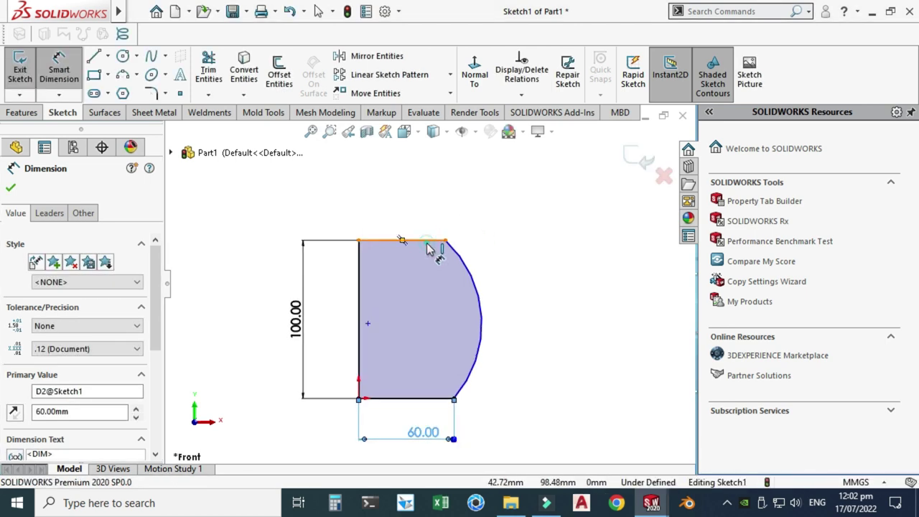
{"action": "left_click", "coordinate": [425, 205]}
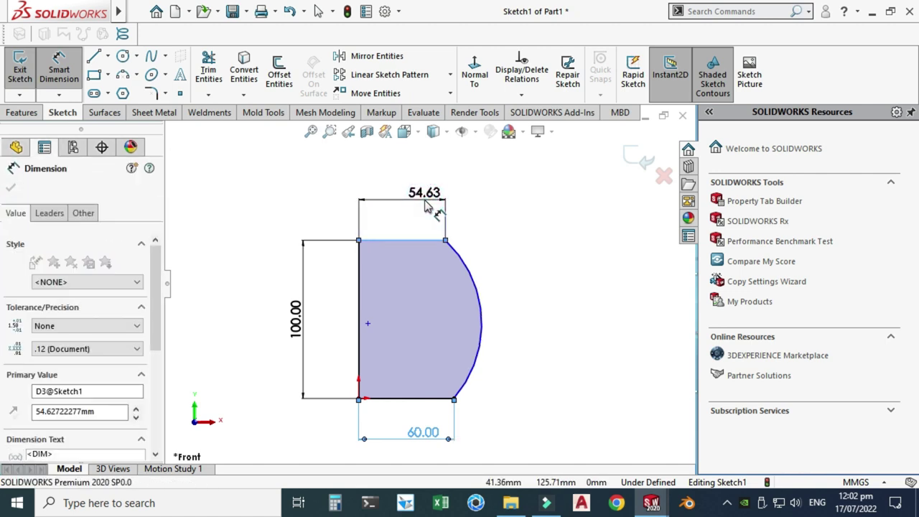
{"action": "type", "text": "70"}
{"action": "key", "text": "Return"}
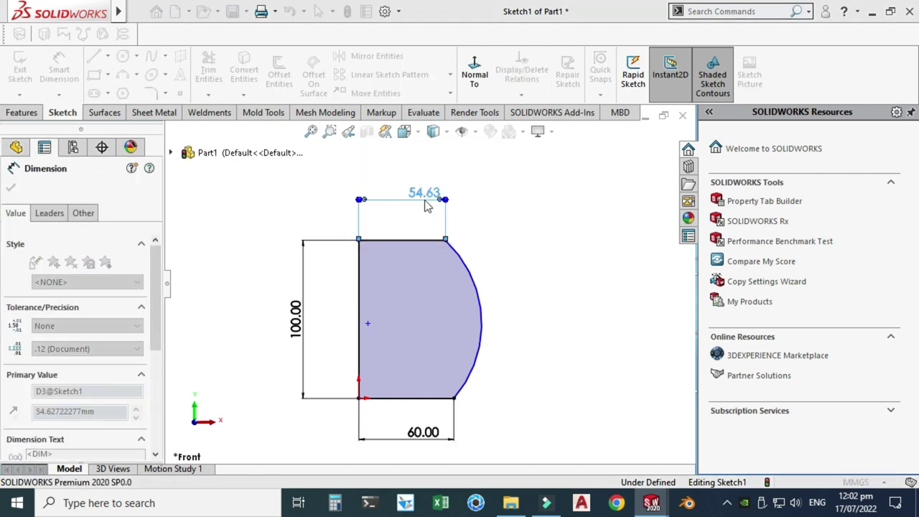
Dimension the arc's radius to 100 mm and finish dimensioning
{"action": "scroll", "coordinate": [552, 323], "scroll_direction": "down", "scroll_amount": 2}
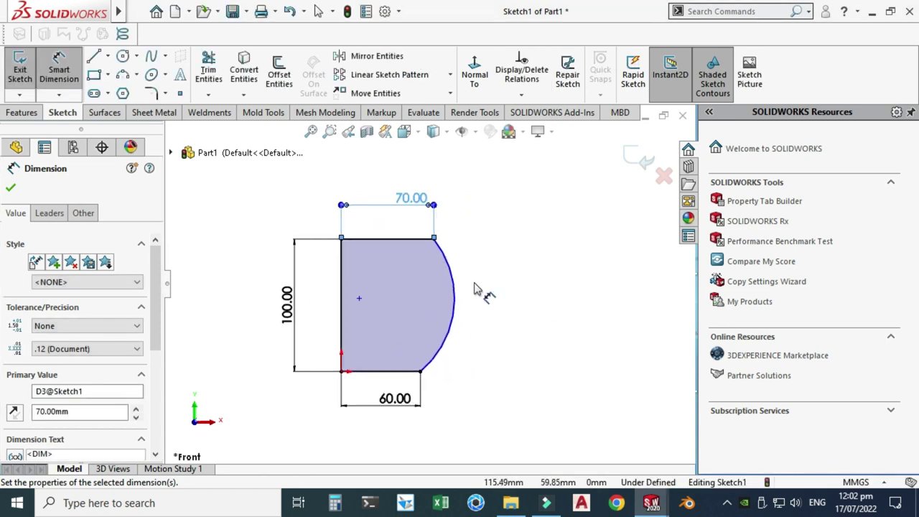
{"action": "left_click", "coordinate": [465, 311]}
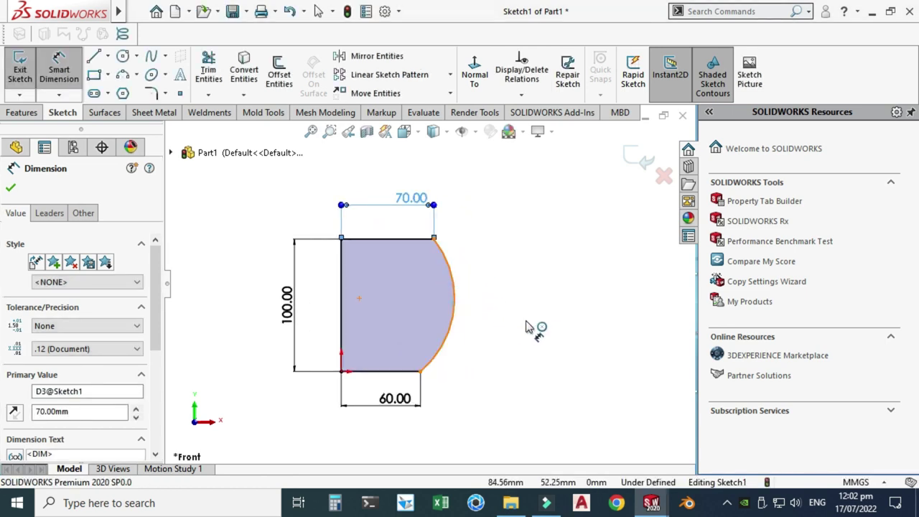
{"action": "left_click", "coordinate": [530, 325]}
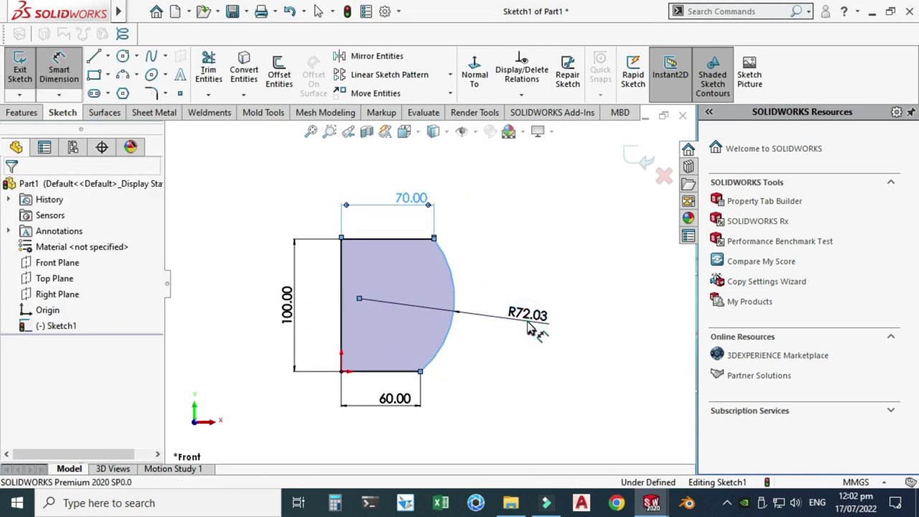
{"action": "type", "text": "100"}
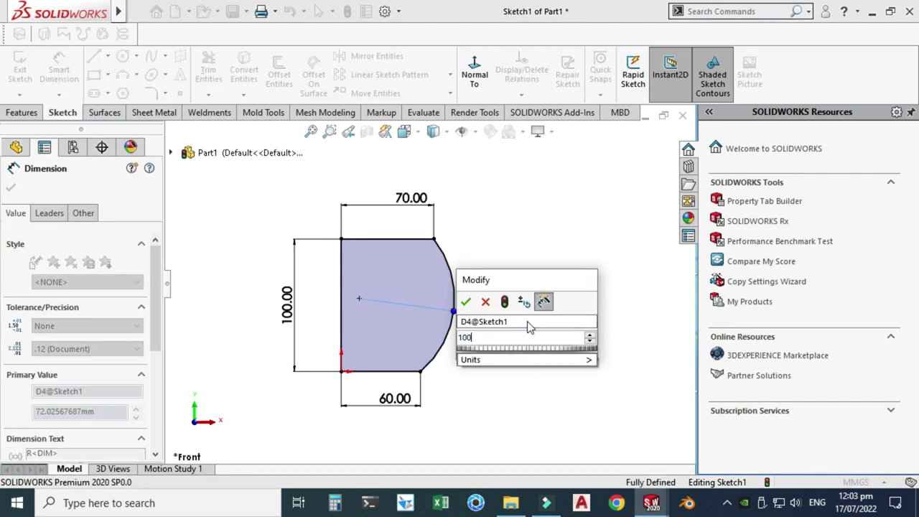
{"action": "key", "text": "Return"}
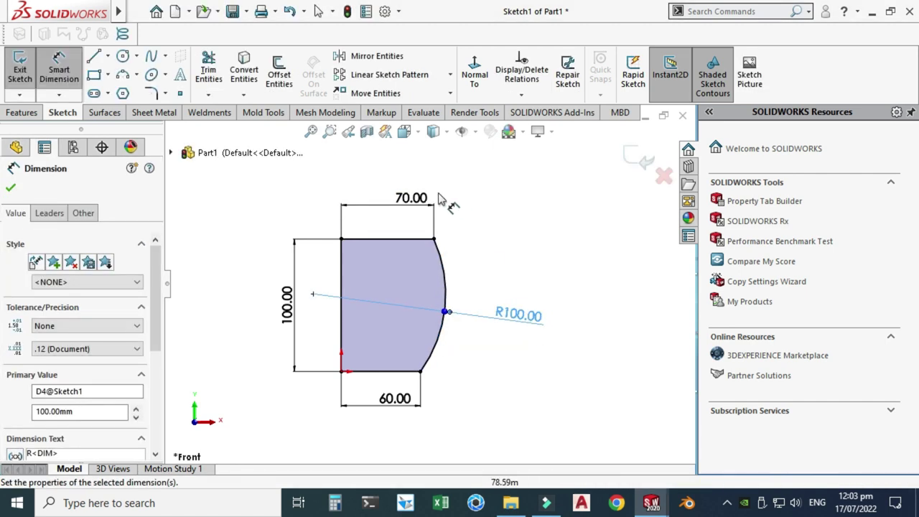
{"action": "key", "text": "Escape"}
{"action": "key", "text": "Escape"}
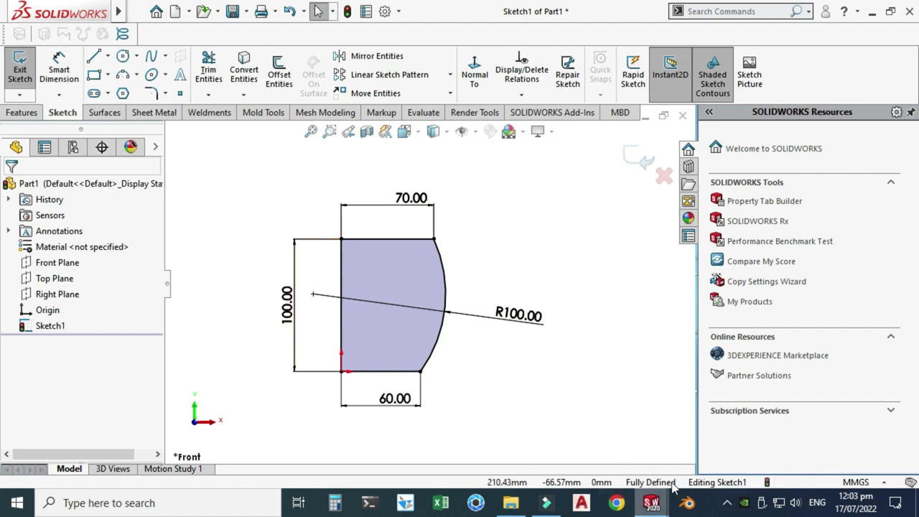
Revolve the closed profile 360 degrees into a solid about its 100 mm vertical line
{"action": "left_click", "coordinate": [21, 113]}
{"action": "left_click", "coordinate": [69, 72]}
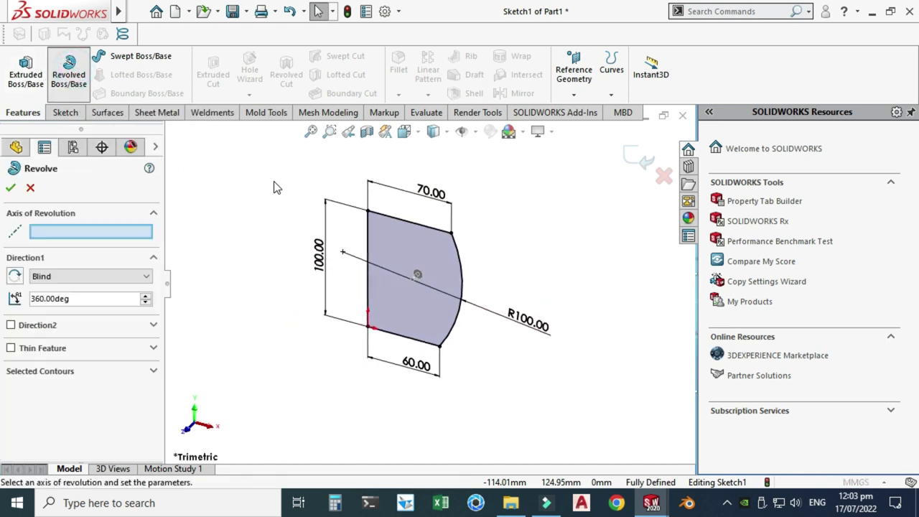
{"action": "left_click", "coordinate": [367, 247]}
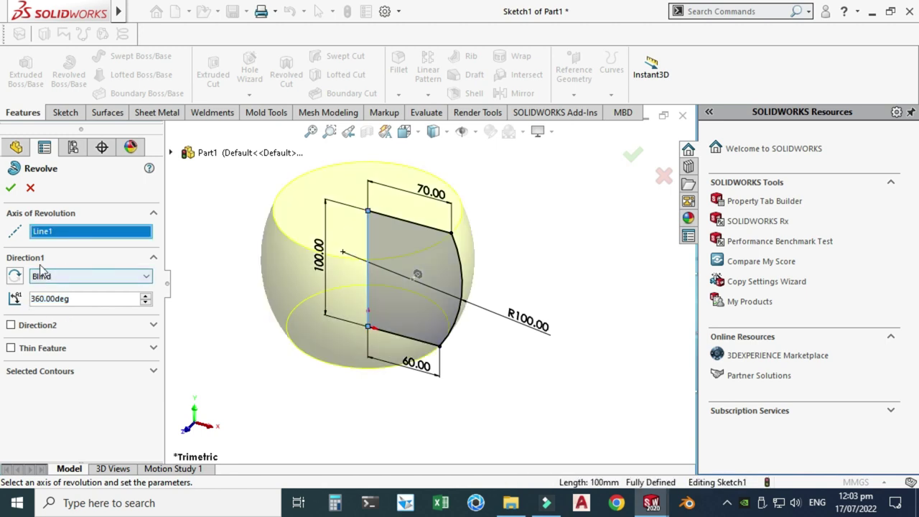
{"action": "left_click", "coordinate": [10, 189]}
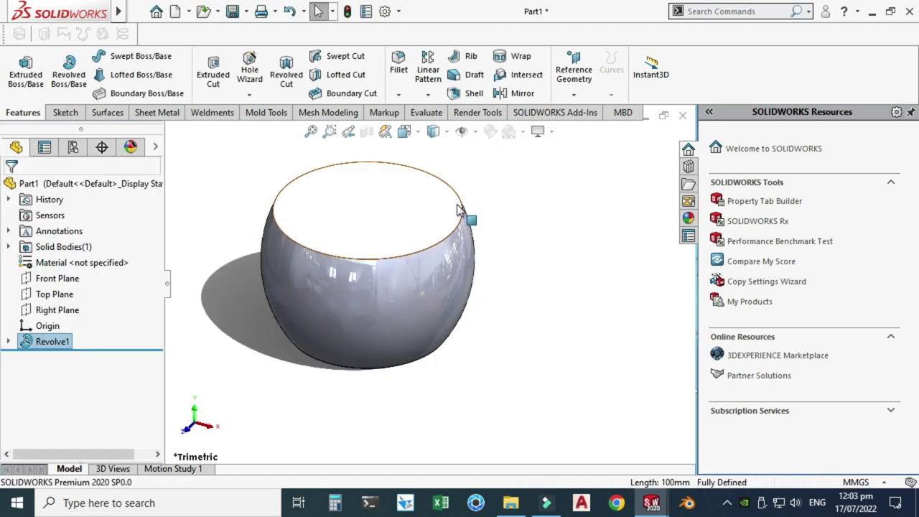
{"action": "right_click", "coordinate": [518, 203]}
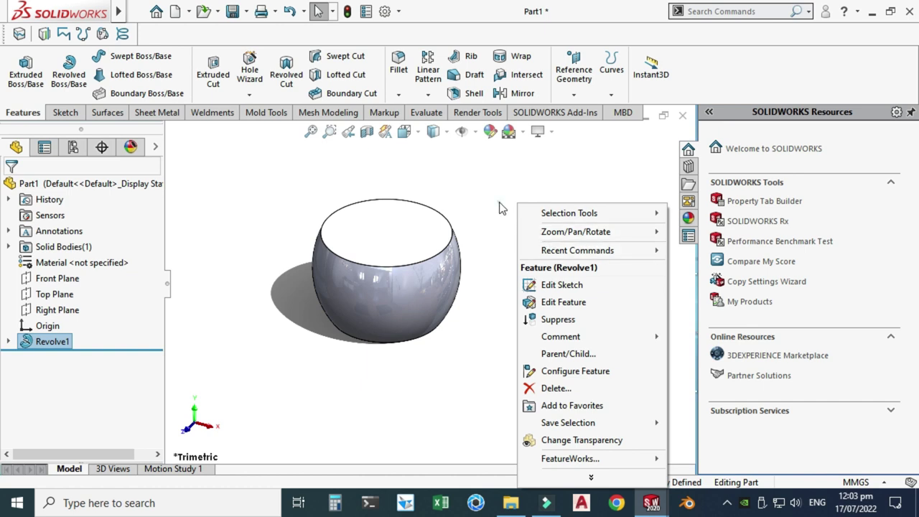
Start a Shell with 2 mm wall thickness, removing the solid's flat top face
{"action": "left_click", "coordinate": [499, 205]}
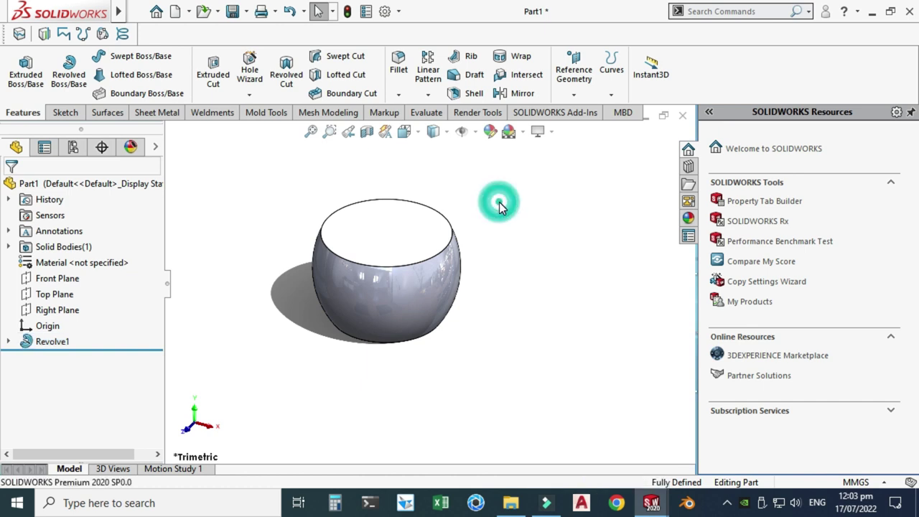
{"action": "right_click", "coordinate": [451, 190]}
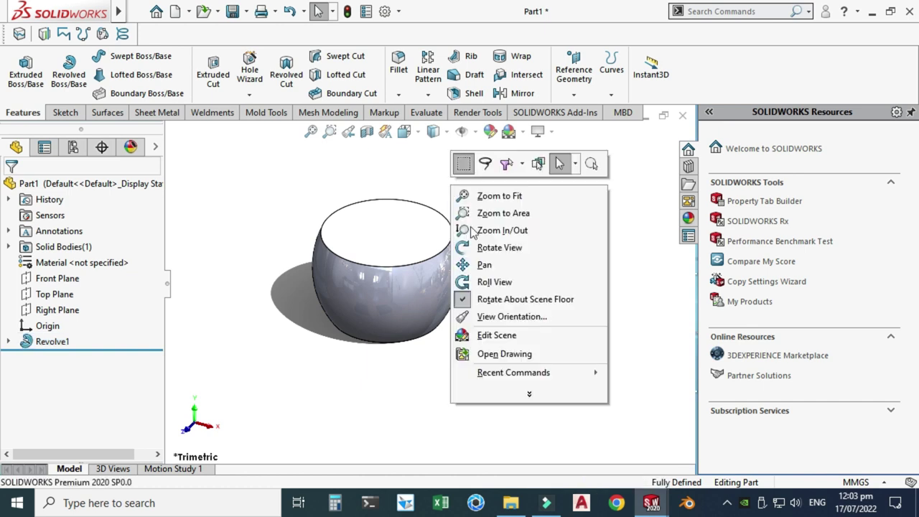
{"action": "left_click", "coordinate": [488, 247]}
{"action": "left_click_drag", "start_coordinate": [480, 258], "coordinate": [305, 237]}
{"action": "left_click_drag", "start_coordinate": [373, 193], "coordinate": [378, 199]}
{"action": "scroll", "coordinate": [378, 199], "scroll_direction": "down", "scroll_amount": 1}
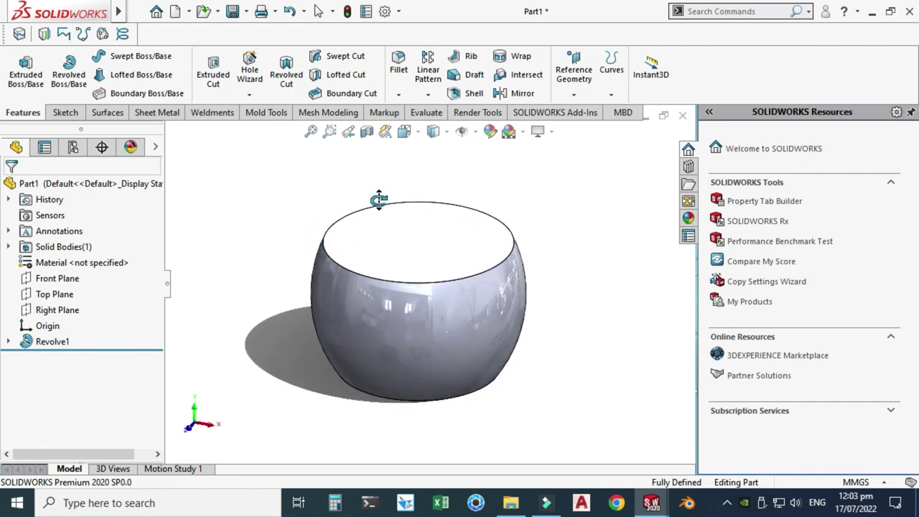
{"action": "key", "text": "Escape"}
{"action": "left_click", "coordinate": [467, 94]}
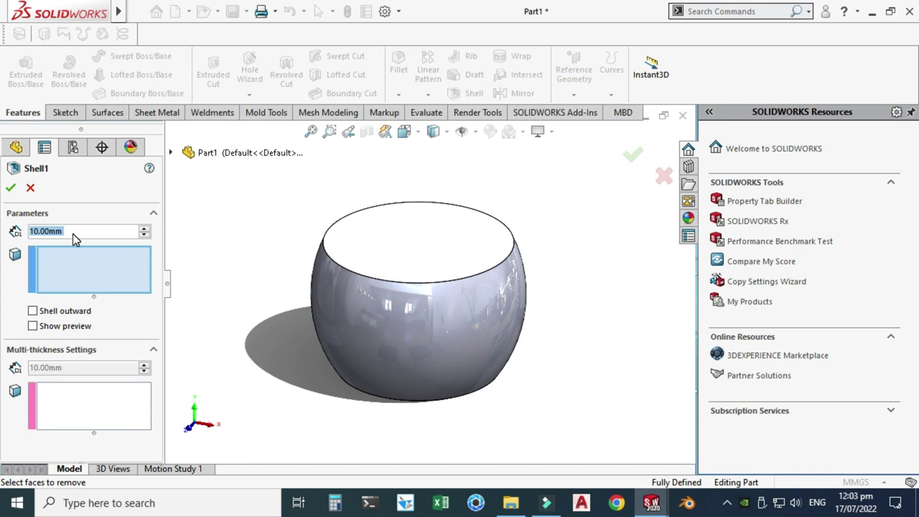
{"action": "type", "text": "2mm"}
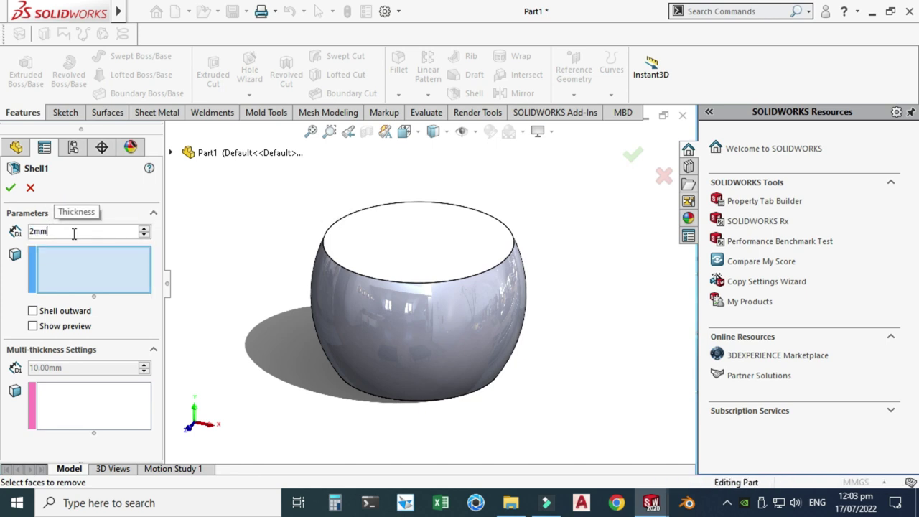
{"action": "left_click", "coordinate": [420, 250]}
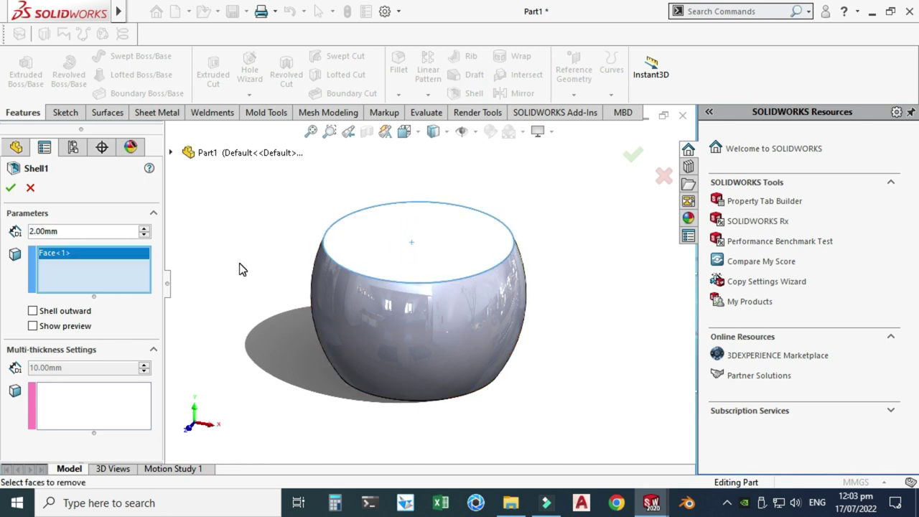
Assign a separate shell thickness of 6 mm to the solid's flat bottom face
{"action": "middle_click_drag", "start_coordinate": [241, 268], "coordinate": [394, 343]}
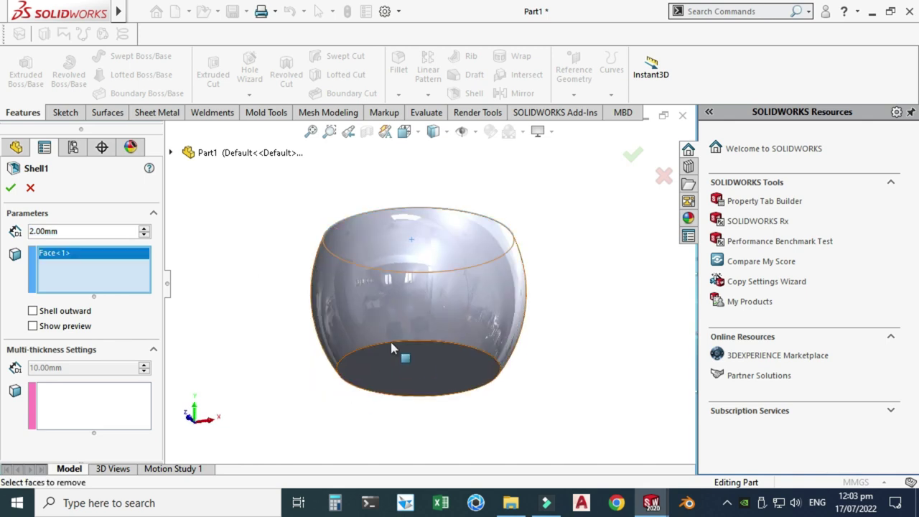
{"action": "left_click", "coordinate": [56, 408]}
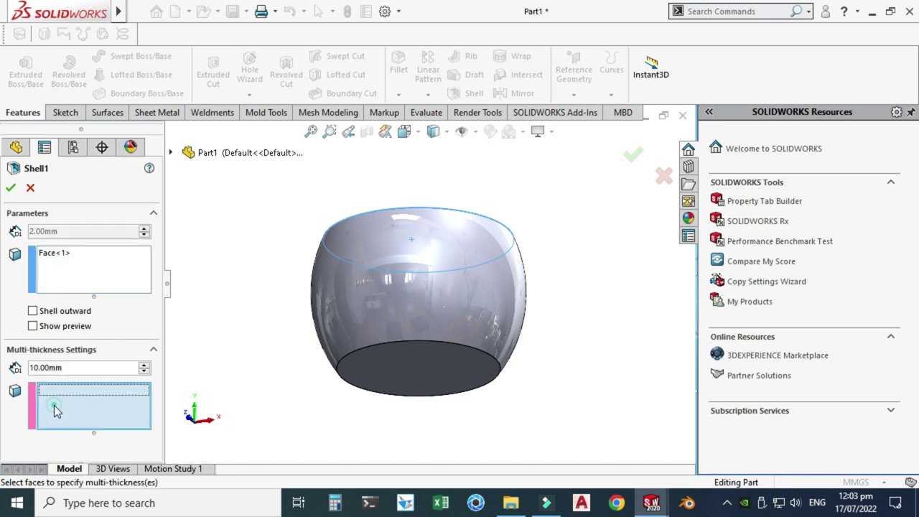
{"action": "left_click", "coordinate": [76, 371]}
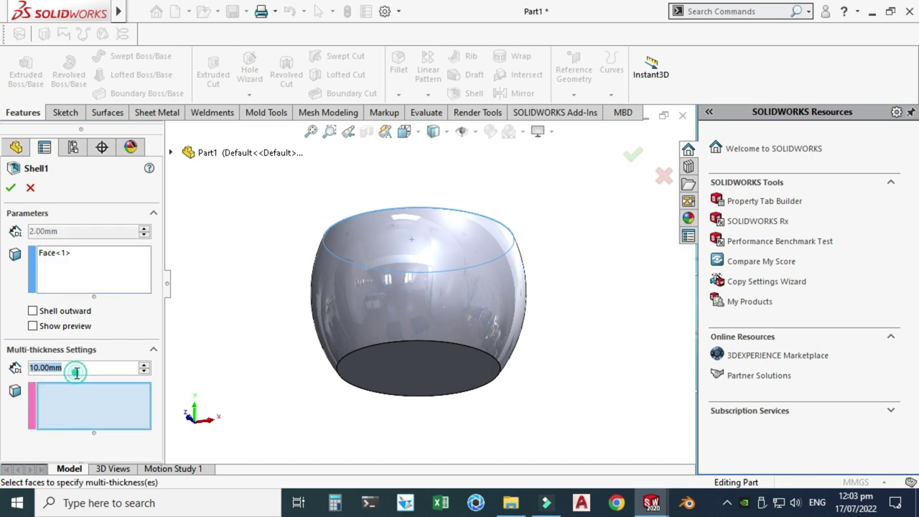
{"action": "type", "text": "6.00"}
{"action": "type", "text": "mm"}
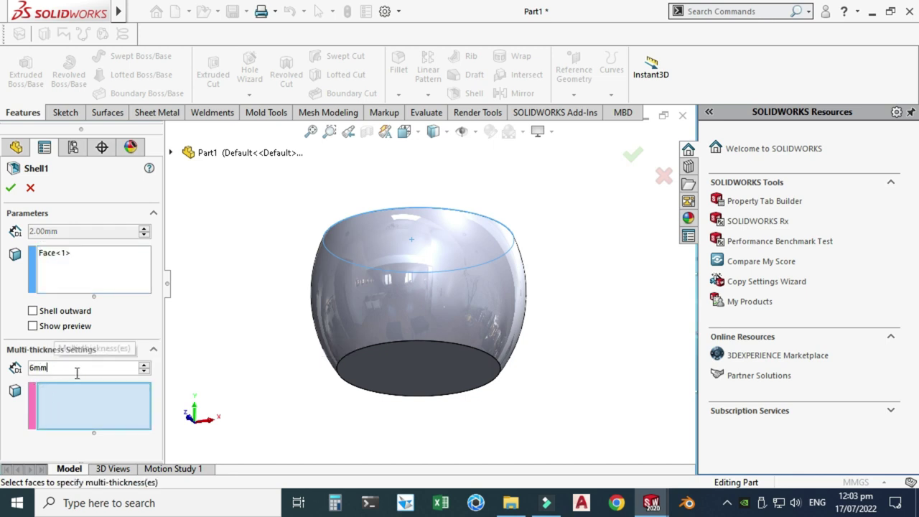
{"action": "key", "text": "Return"}
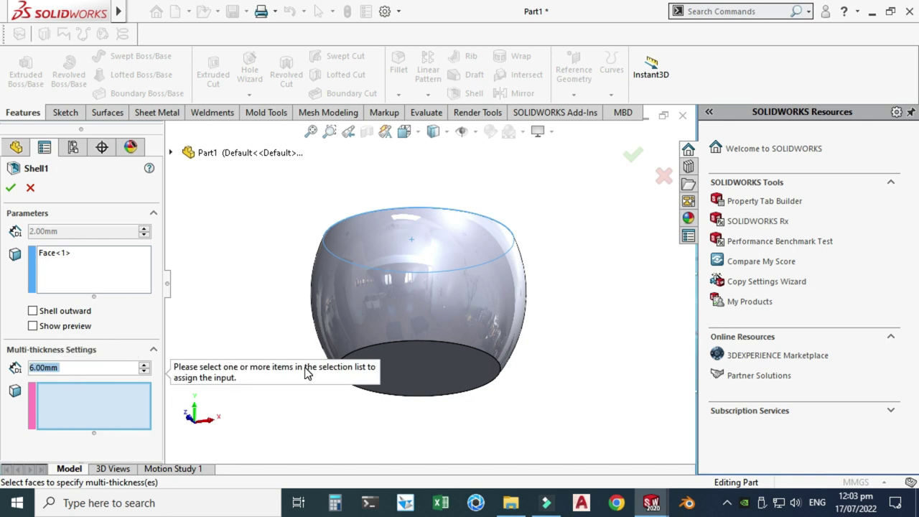
{"action": "left_click", "coordinate": [416, 359]}
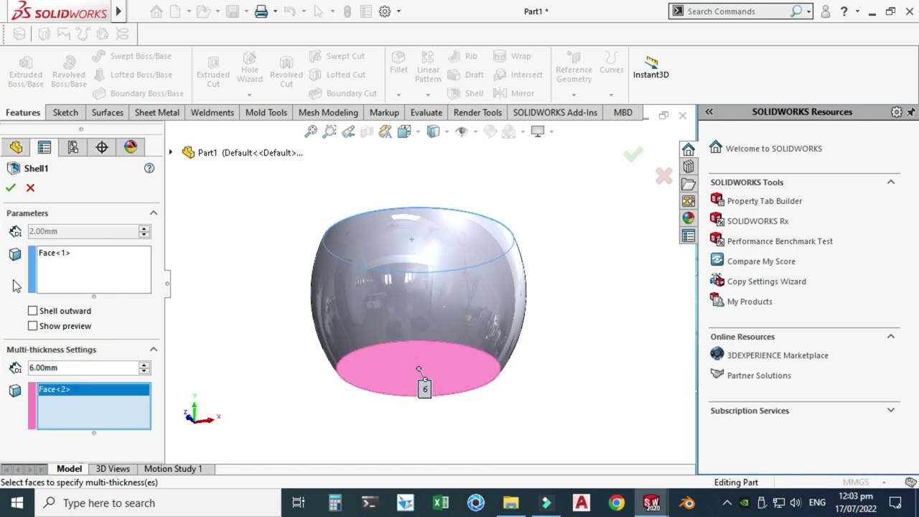
Preview the shell in the Front view and apply it
{"action": "left_click", "coordinate": [33, 326]}
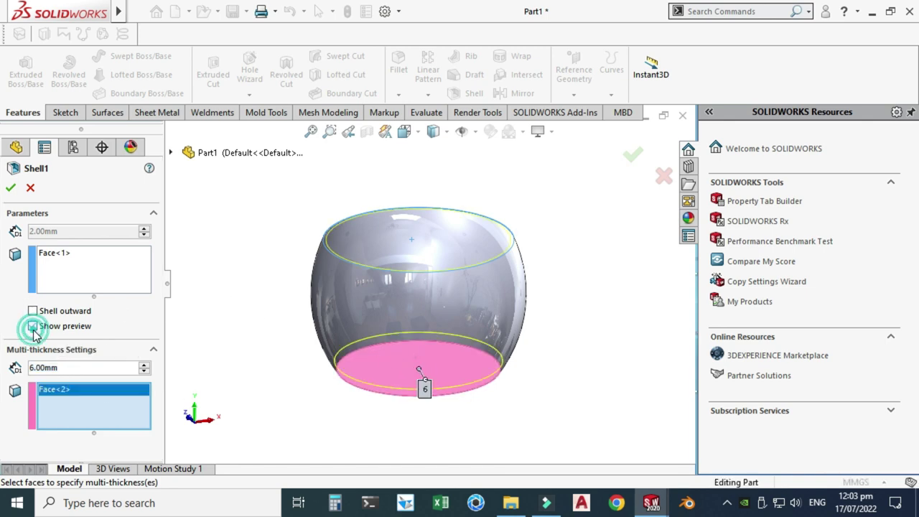
{"action": "left_click", "coordinate": [404, 131]}
{"action": "left_click", "coordinate": [354, 307]}
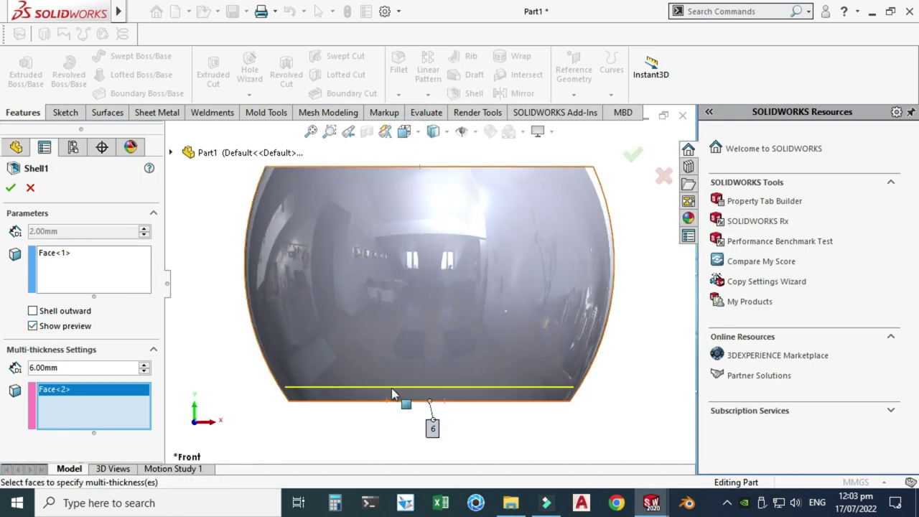
{"action": "scroll", "coordinate": [294, 271], "scroll_direction": "up", "scroll_amount": 2}
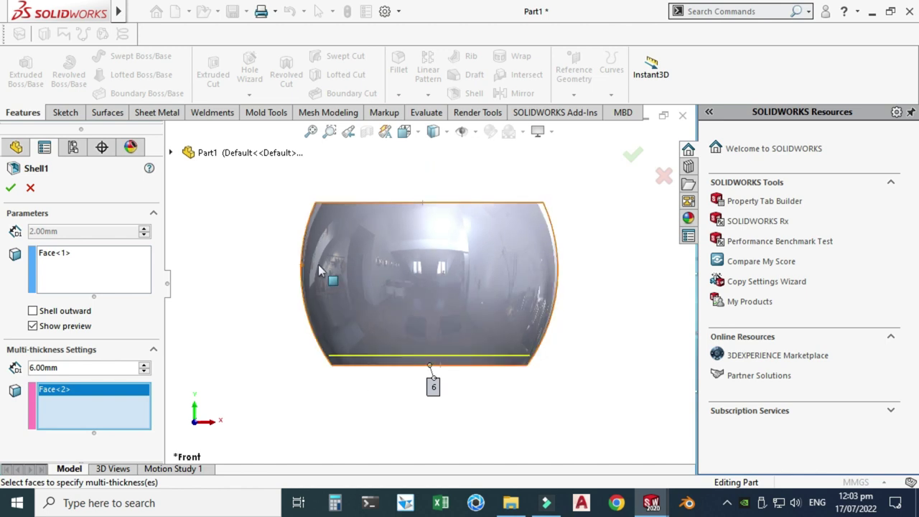
{"action": "left_click", "coordinate": [10, 188]}
{"action": "key", "text": "ctrl+7"}
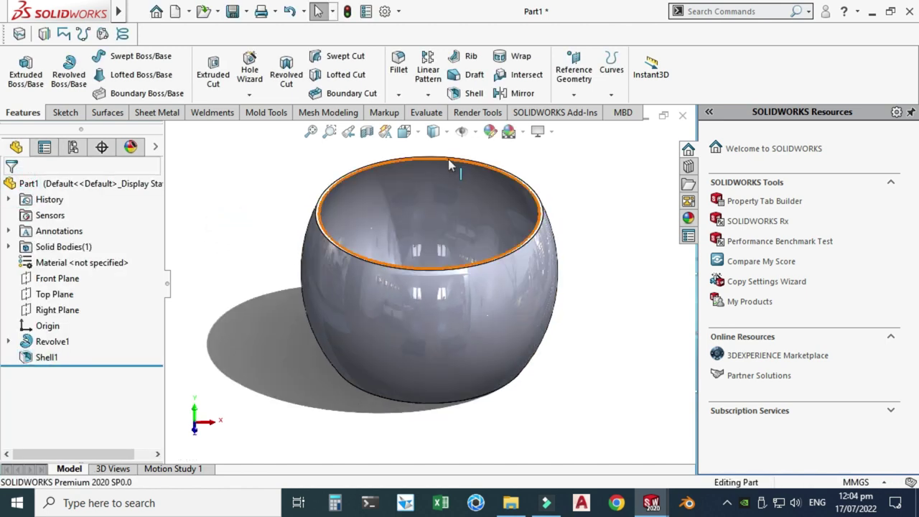
Examine the shell's side wall and base thickness in a planar section view, and turn the section off
{"action": "left_click", "coordinate": [366, 131]}
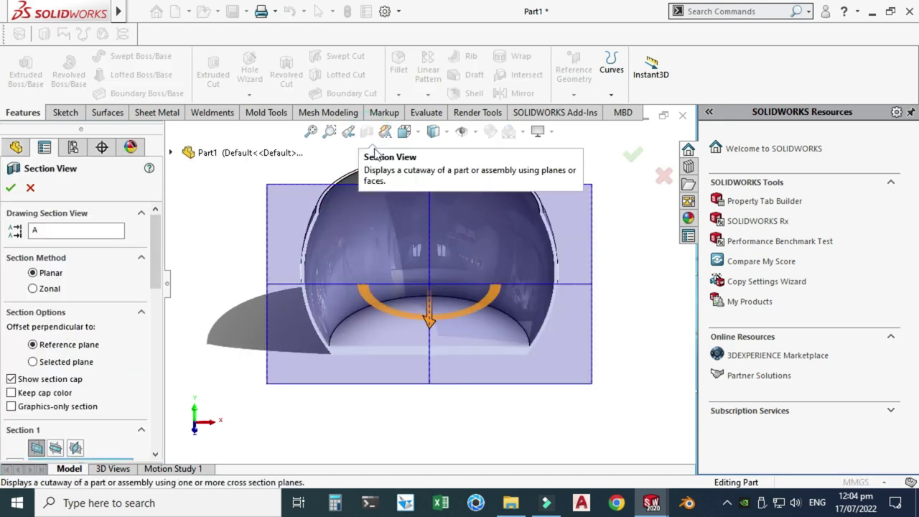
{"action": "left_click", "coordinate": [405, 131]}
{"action": "left_click", "coordinate": [348, 362]}
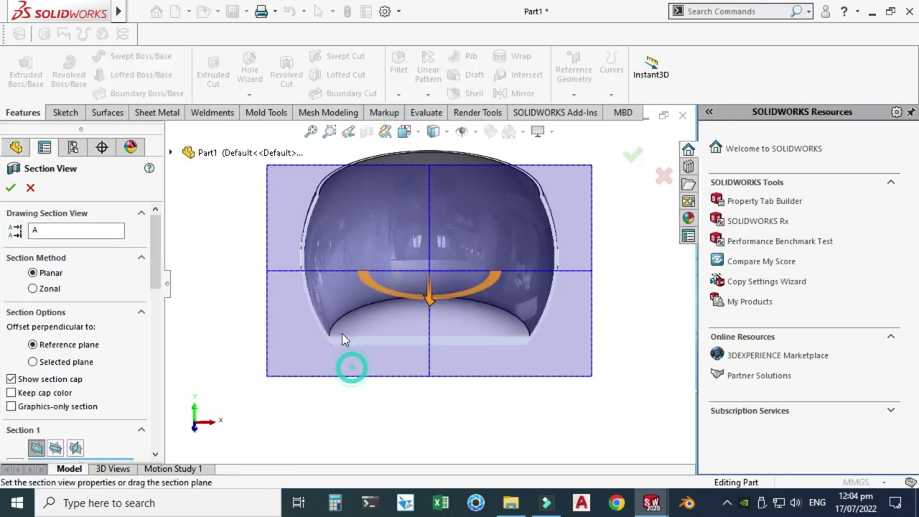
{"action": "scroll", "coordinate": [330, 185], "scroll_direction": "down", "scroll_amount": 3}
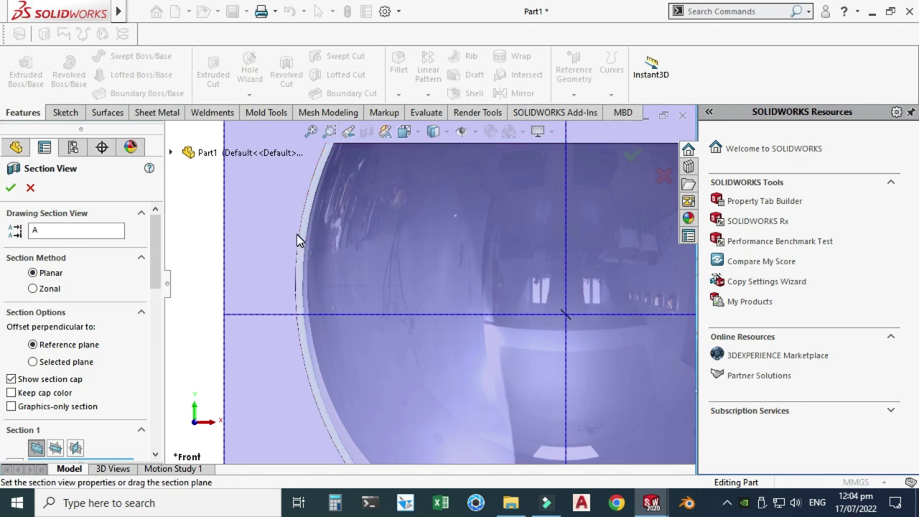
{"action": "scroll", "coordinate": [305, 239], "scroll_direction": "up", "scroll_amount": 3}
{"action": "scroll", "coordinate": [450, 376], "scroll_direction": "down", "scroll_amount": 4}
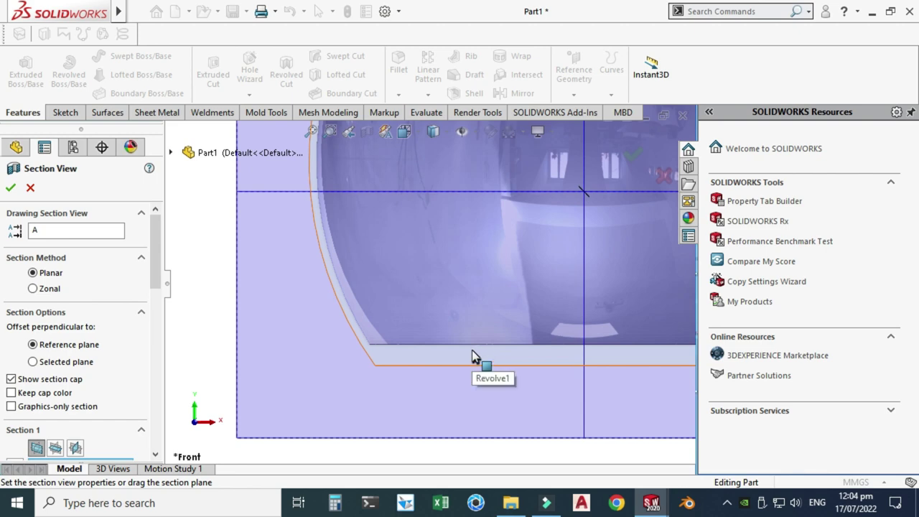
{"action": "scroll", "coordinate": [468, 348], "scroll_direction": "up", "scroll_amount": 5}
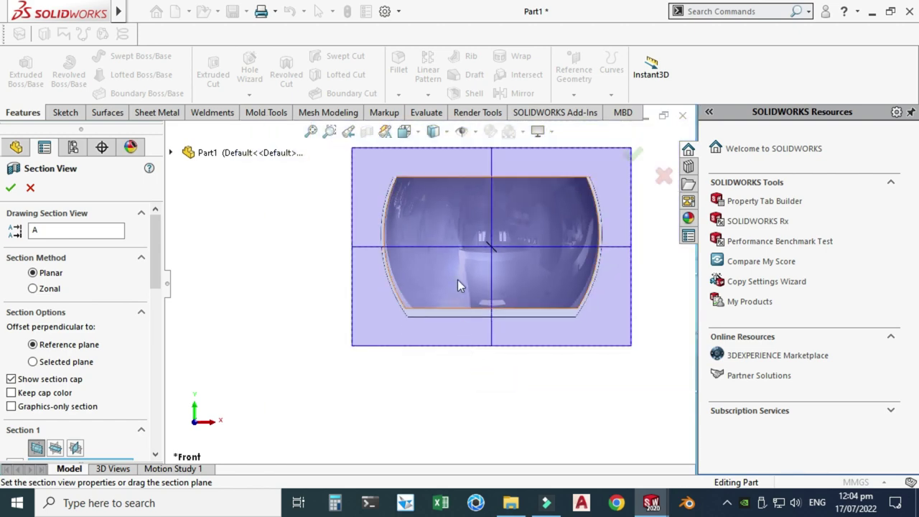
{"action": "key", "text": "Down"}
{"action": "scroll", "coordinate": [546, 248], "scroll_direction": "up", "scroll_amount": 1}
{"action": "left_click", "coordinate": [636, 157]}
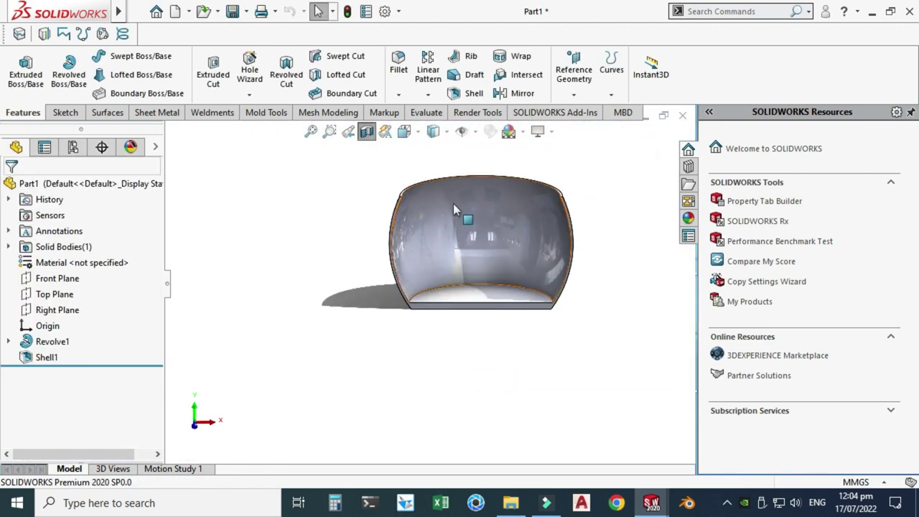
{"action": "left_click", "coordinate": [367, 131]}
Copy the pot's curved outer face as a surface using Offset Surface with a 0 mm distance
{"action": "middle_click_drag", "start_coordinate": [374, 185], "coordinate": [364, 206]}
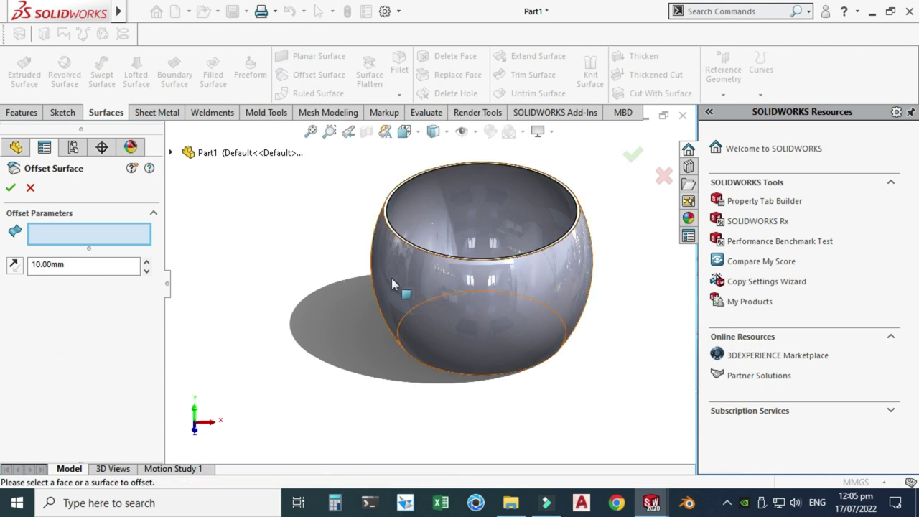
{"action": "left_click", "coordinate": [404, 274]}
{"action": "scroll", "coordinate": [371, 229], "scroll_direction": "down", "scroll_amount": 2}
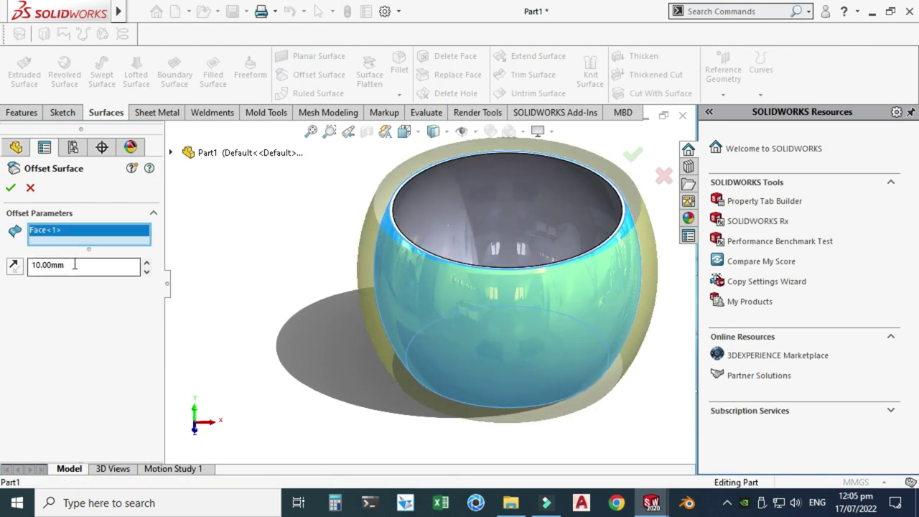
{"action": "left_click", "coordinate": [74, 265]}
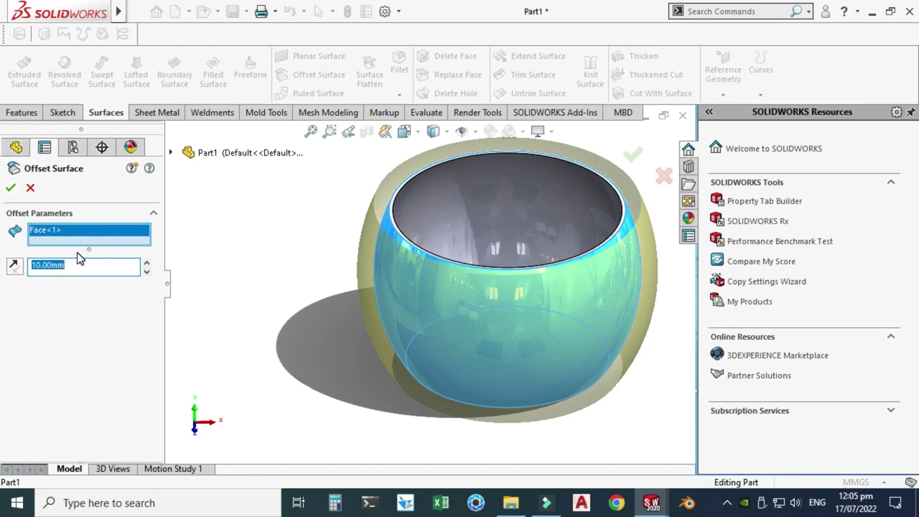
{"action": "type", "text": "0"}
{"action": "key", "text": "Return"}
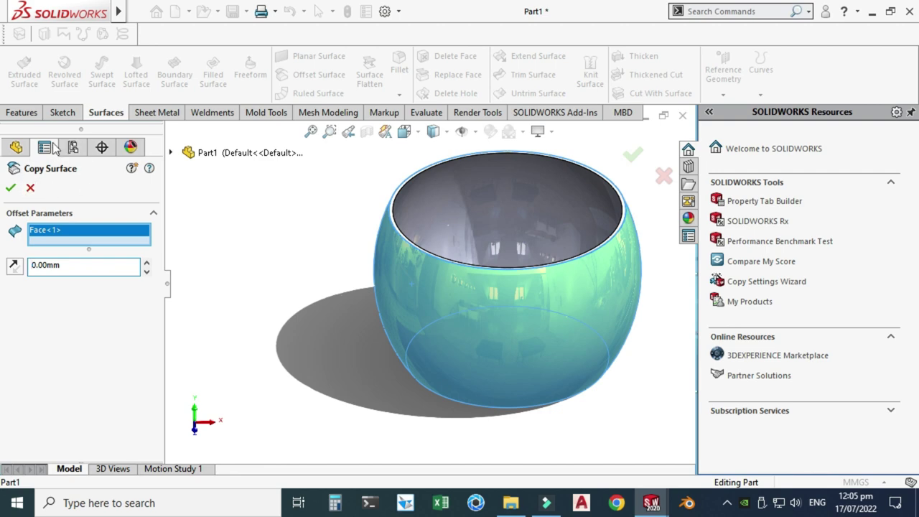
{"action": "left_click", "coordinate": [11, 188]}
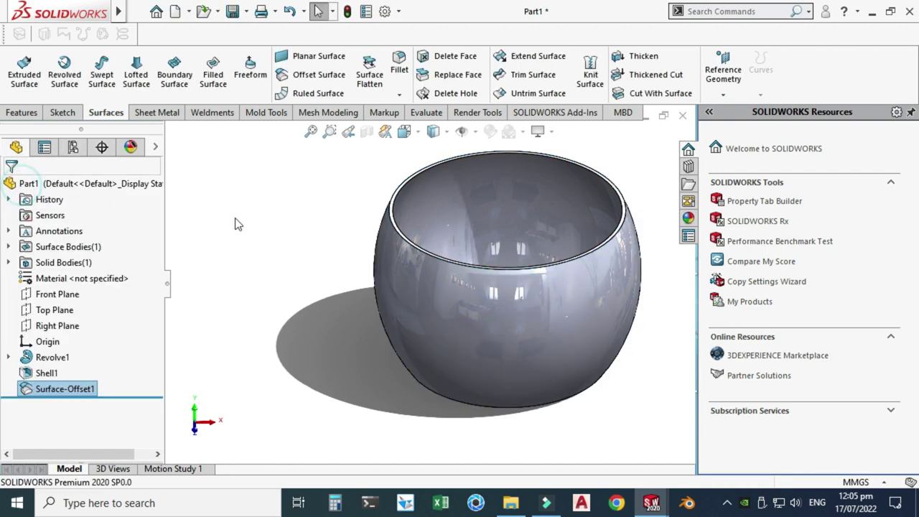
{"action": "left_click", "coordinate": [272, 221]}
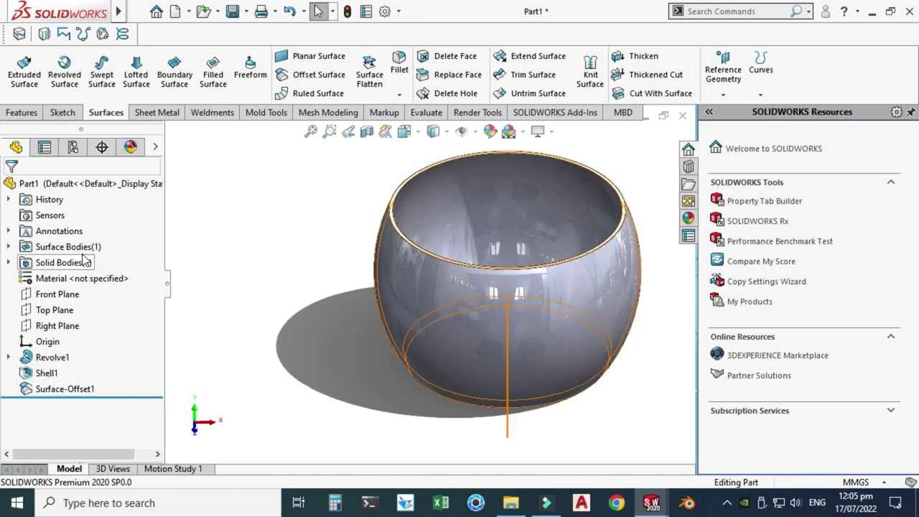
Hide the Shell1 solid body, leaving the copied surface displayed
{"action": "left_click", "coordinate": [25, 265]}
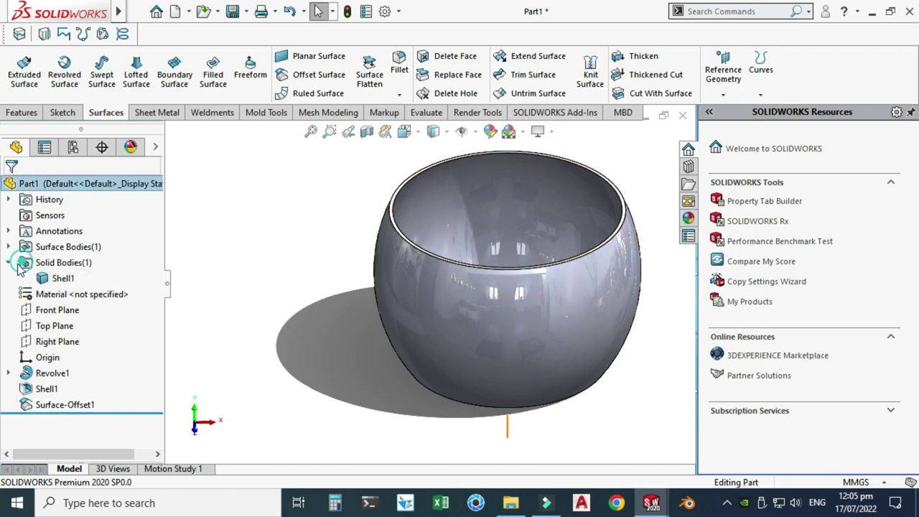
{"action": "left_click", "coordinate": [61, 277]}
{"action": "left_click", "coordinate": [285, 310]}
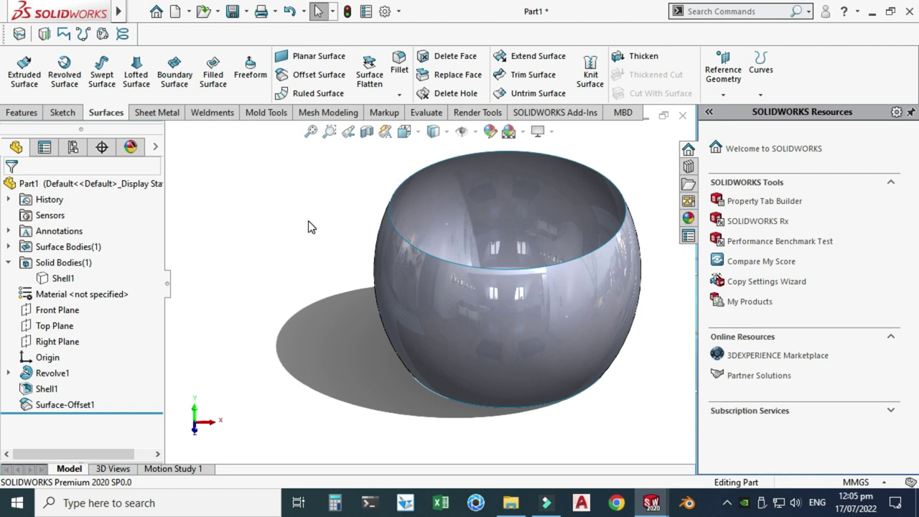
Sketch a vertical straight slot on the Front Plane, its centreline starting about 69 mm directly above the origin
{"action": "left_click", "coordinate": [46, 114]}
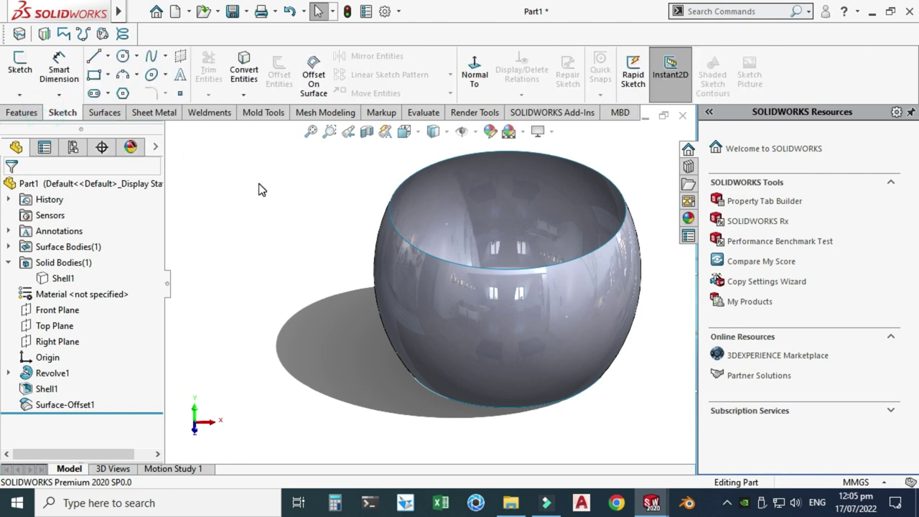
{"action": "left_click", "coordinate": [60, 309]}
{"action": "left_click", "coordinate": [78, 296]}
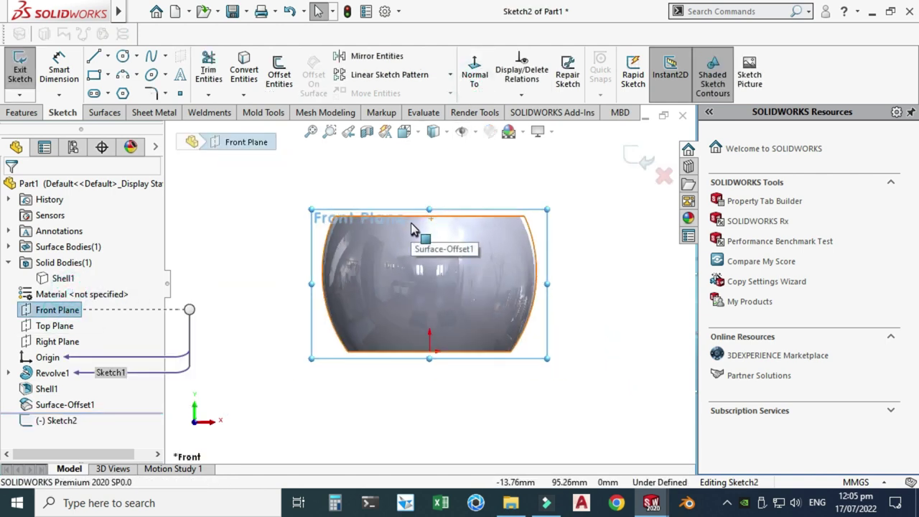
{"action": "left_click", "coordinate": [108, 94]}
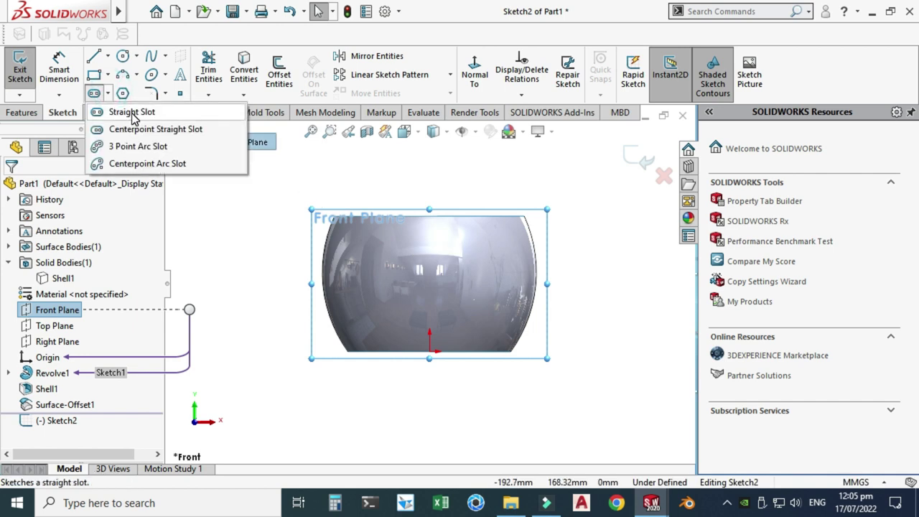
{"action": "left_click", "coordinate": [133, 113]}
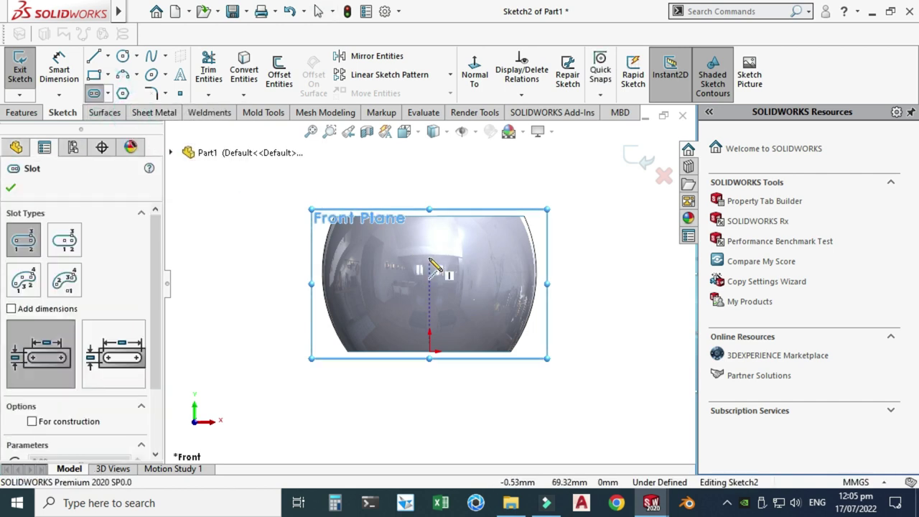
{"action": "left_click", "coordinate": [429, 257]}
{"action": "left_click", "coordinate": [430, 313]}
{"action": "left_click", "coordinate": [438, 325]}
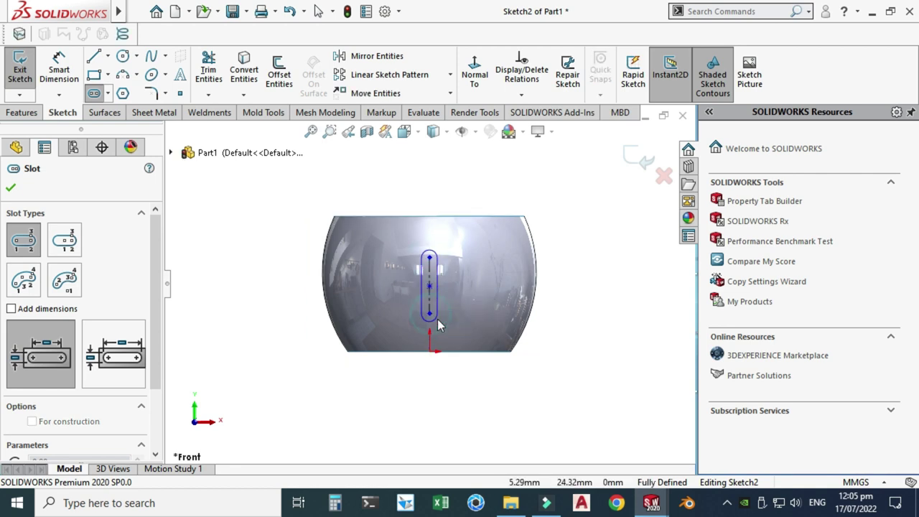
Set the slot's centre-to-centre length to 50 mm with Smart Dimension
{"action": "scroll", "coordinate": [453, 287], "scroll_direction": "down", "scroll_amount": 2}
{"action": "key", "text": "Escape"}
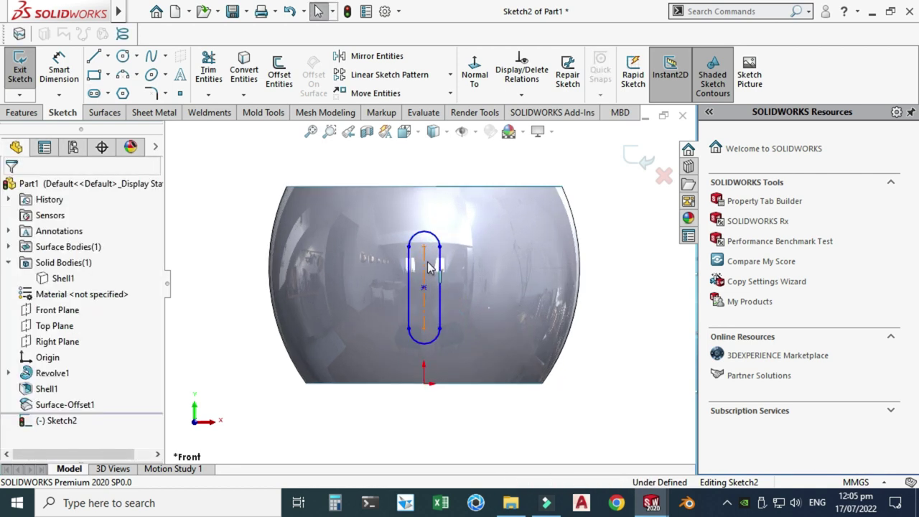
{"action": "left_click", "coordinate": [61, 70]}
{"action": "left_click", "coordinate": [424, 281]}
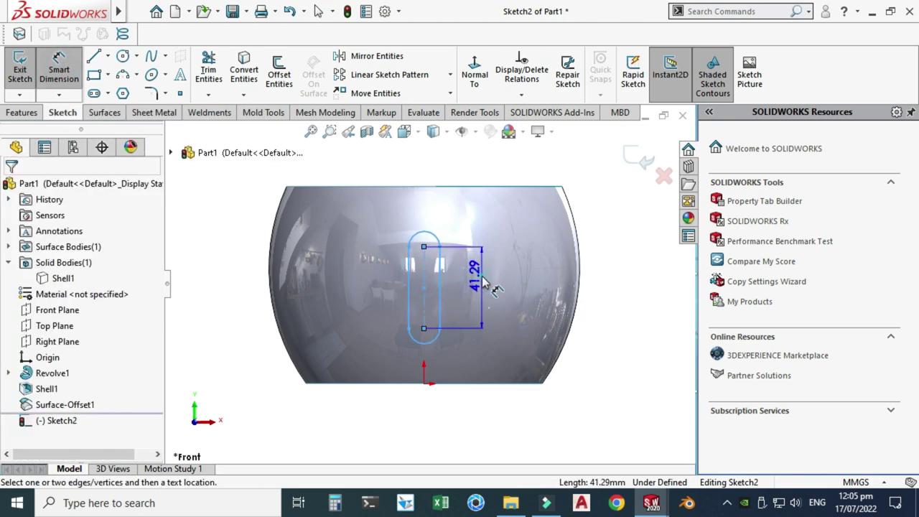
{"action": "left_click", "coordinate": [482, 282]}
{"action": "type", "text": "50"}
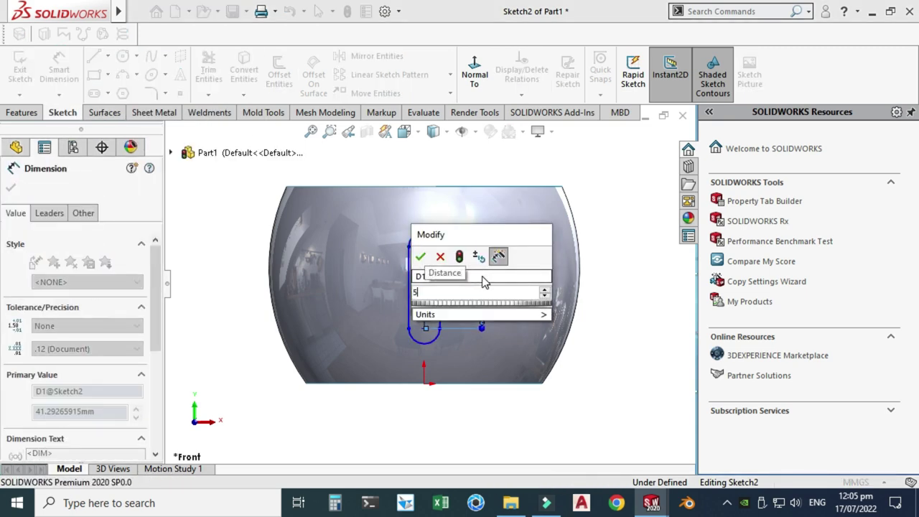
{"action": "key", "text": "Return"}
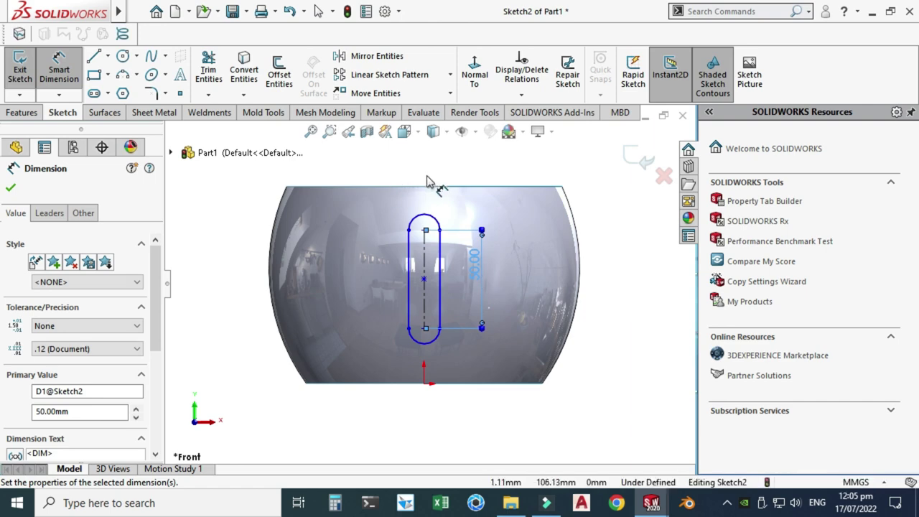
Dimension the slot's width between its straight sides as 15 mm
{"action": "scroll", "coordinate": [426, 180], "scroll_direction": "down", "scroll_amount": 2}
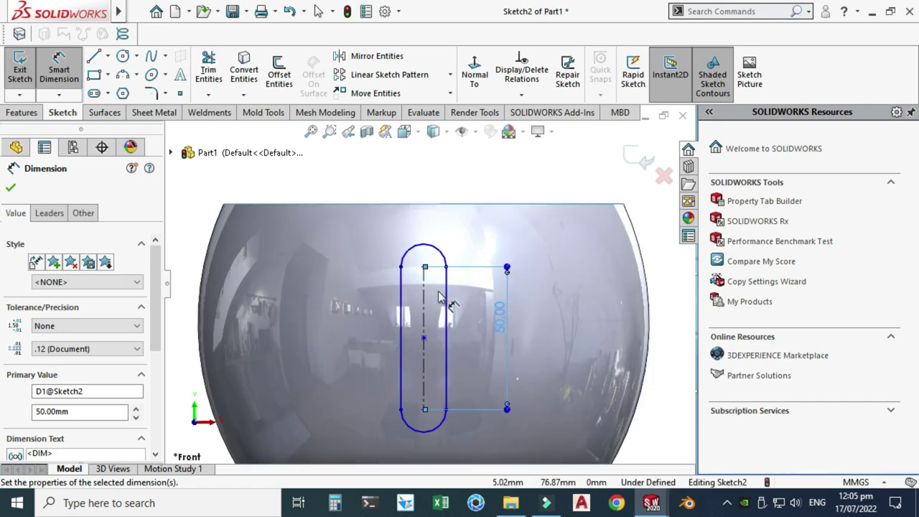
{"action": "left_click", "coordinate": [401, 331]}
{"action": "left_click", "coordinate": [332, 302]}
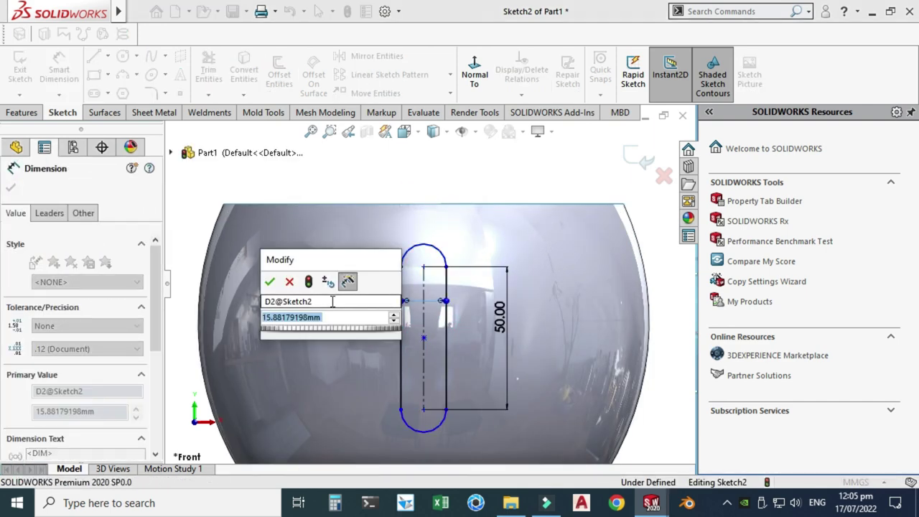
{"action": "type", "text": "15"}
{"action": "key", "text": "Return"}
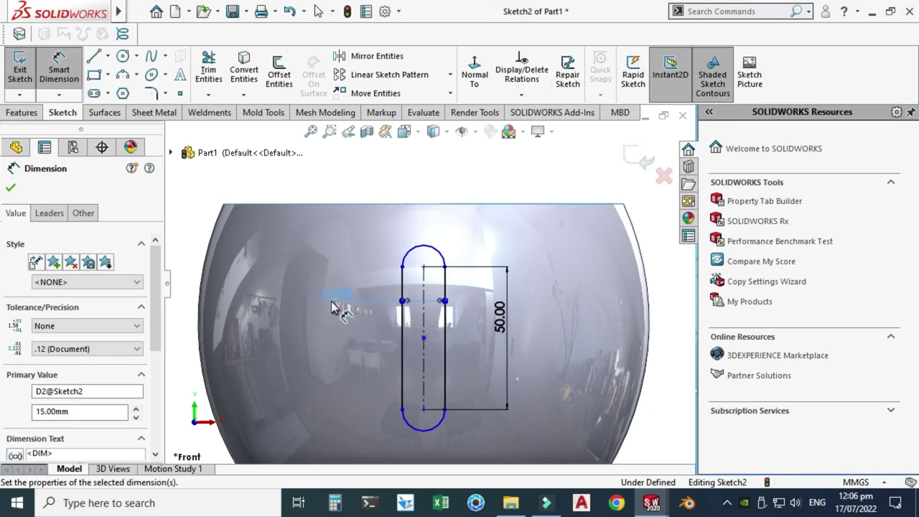
Dimension the slot's upper arc centre 25 mm below the pot's top edge
{"action": "left_click", "coordinate": [468, 206]}
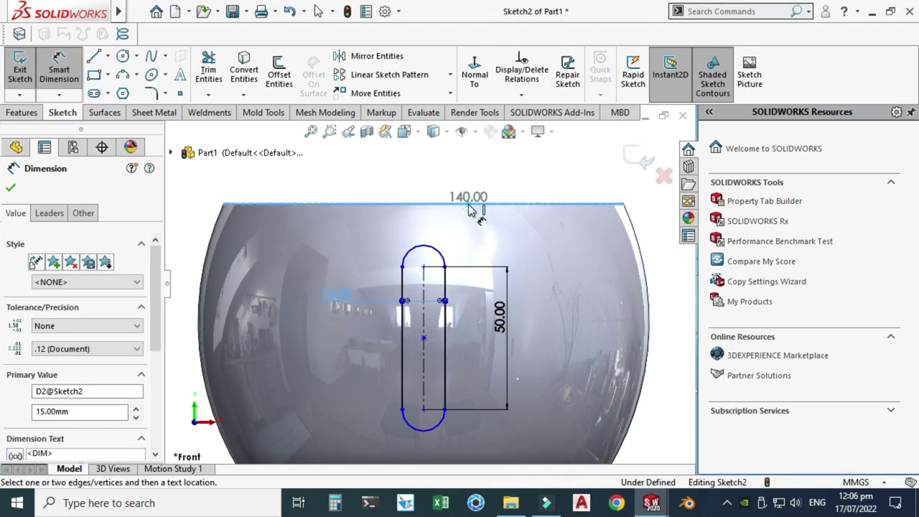
{"action": "left_click", "coordinate": [423, 266]}
{"action": "left_click", "coordinate": [346, 264]}
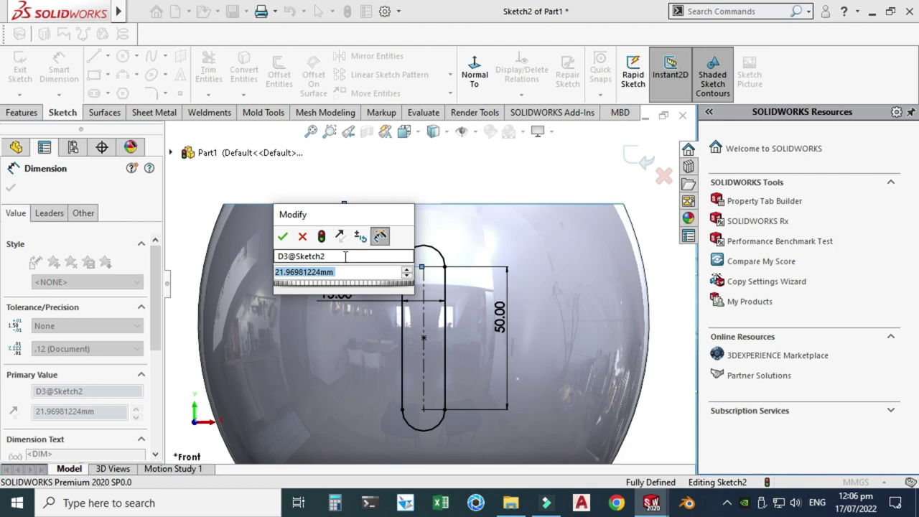
{"action": "type", "text": "25"}
{"action": "key", "text": "Return"}
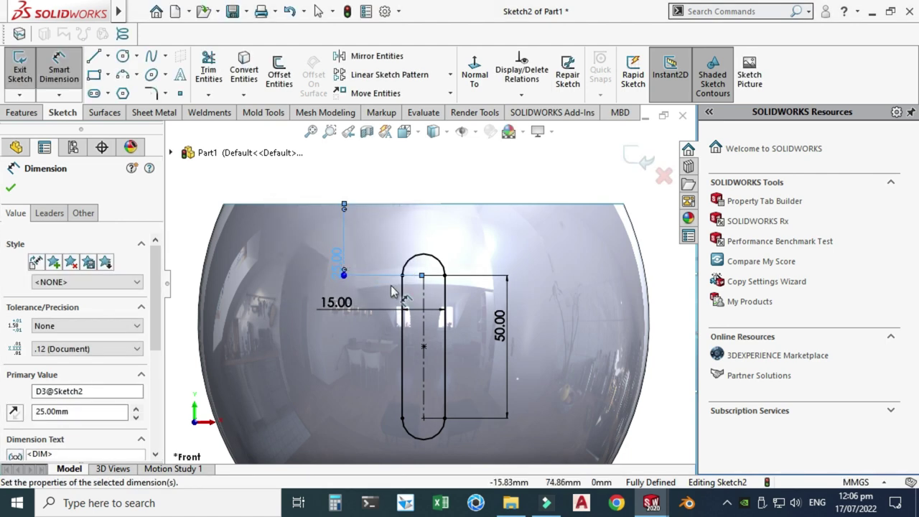
Check the vertical distance from the slot's lower arc centre to the origin without adding a dimension
{"action": "scroll", "coordinate": [392, 290], "scroll_direction": "up", "scroll_amount": 2}
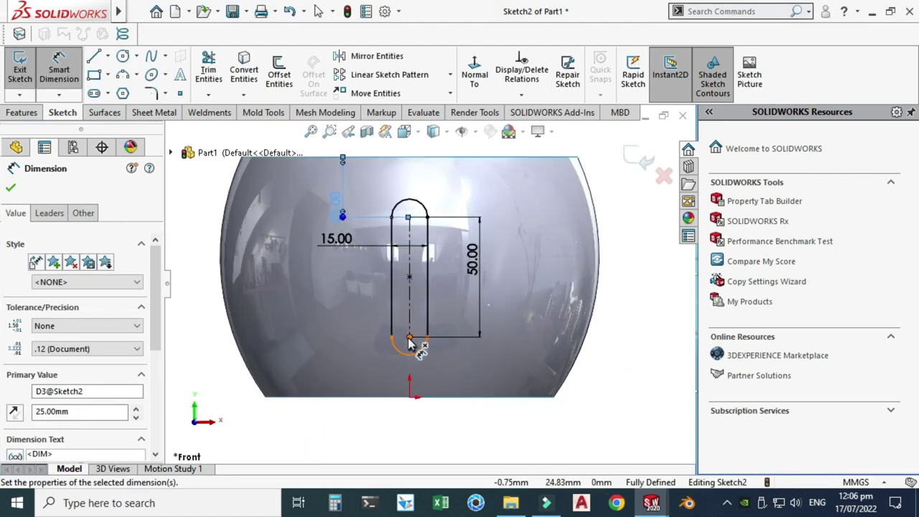
{"action": "left_click", "coordinate": [409, 343]}
{"action": "left_click", "coordinate": [409, 399]}
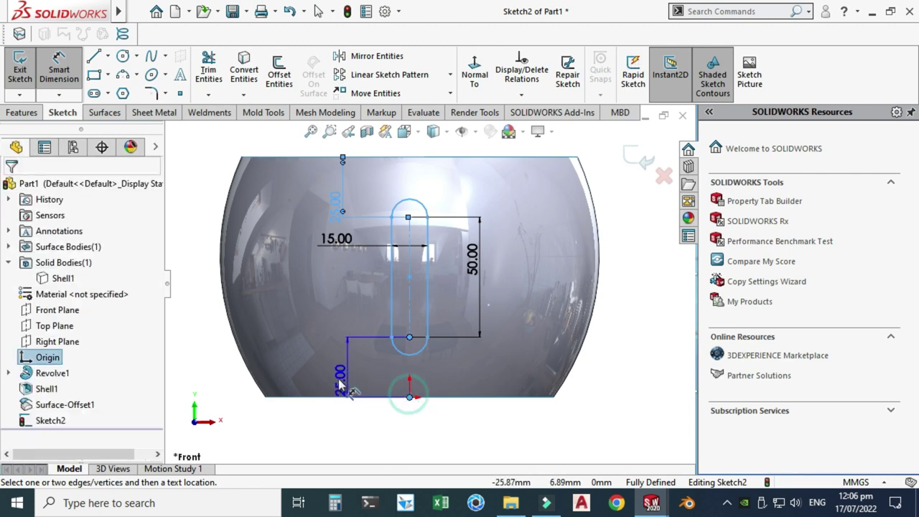
{"action": "key", "text": "Escape"}
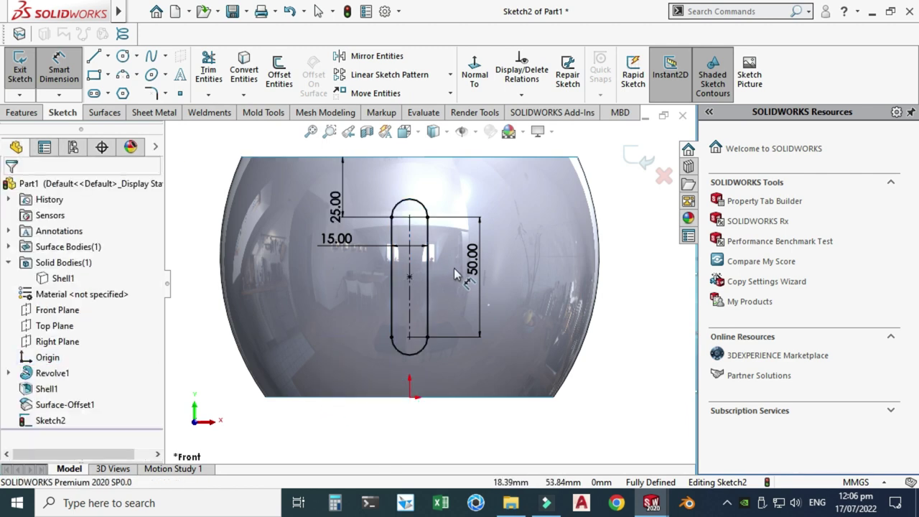
Finish and exit the slot sketch on the Front Plane
{"action": "scroll", "coordinate": [459, 287], "scroll_direction": "up", "scroll_amount": 2}
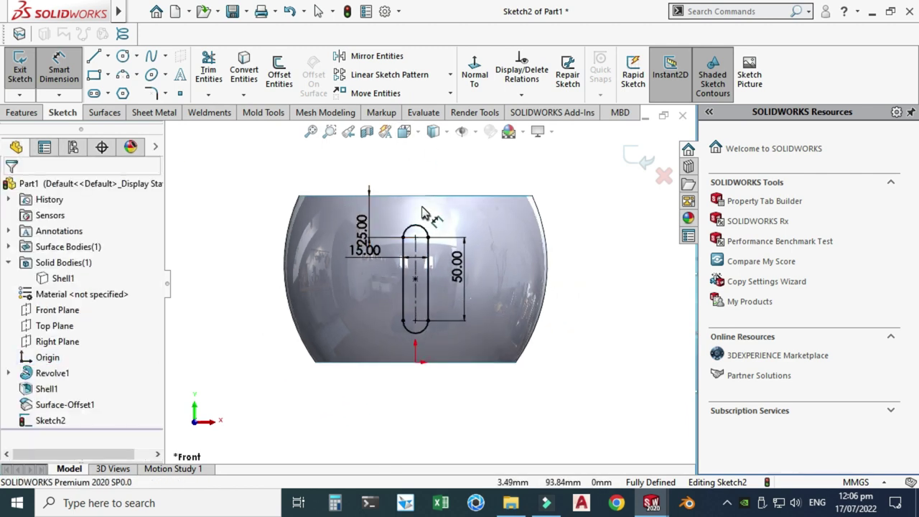
{"action": "key", "text": "Left"}
{"action": "key", "text": "Down"}
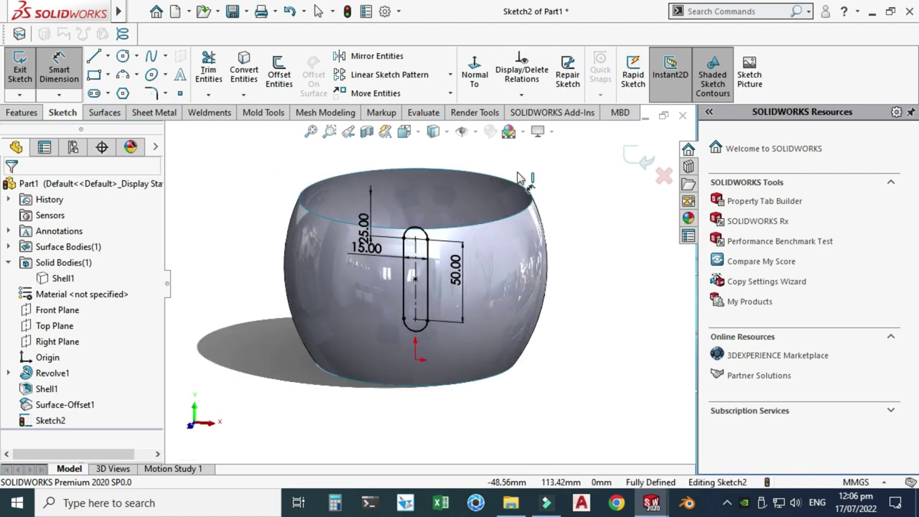
{"action": "left_click", "coordinate": [633, 161]}
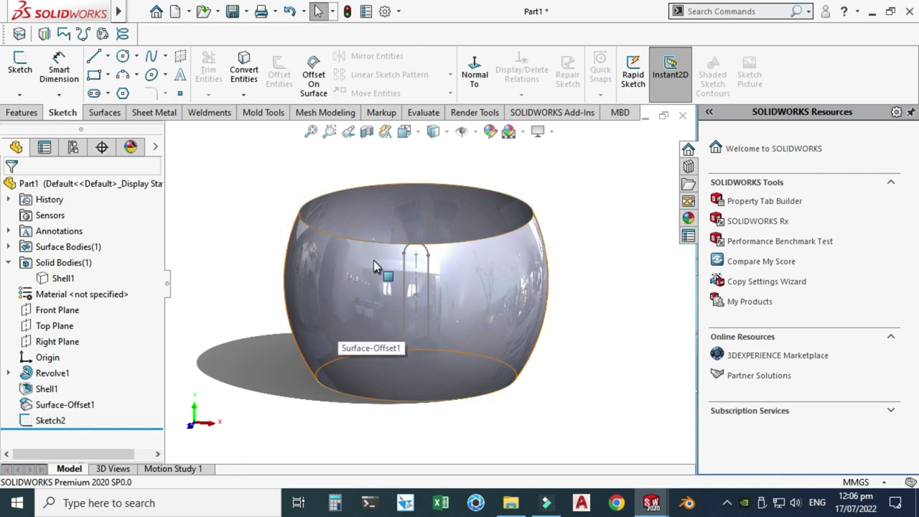
Split the copied curved surface with a Projection Split Line from the slot sketch, using a single direction, reversed
{"action": "left_click", "coordinate": [22, 113]}
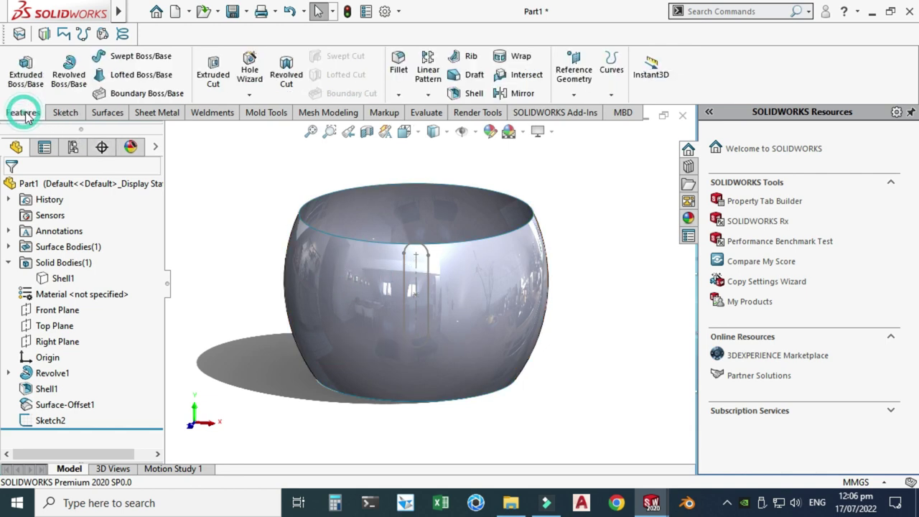
{"action": "left_click", "coordinate": [609, 92]}
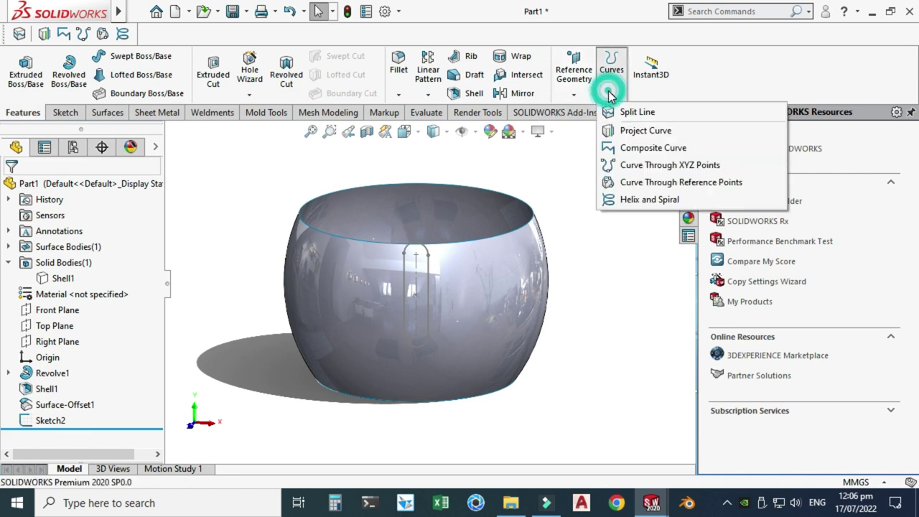
{"action": "left_click", "coordinate": [636, 113]}
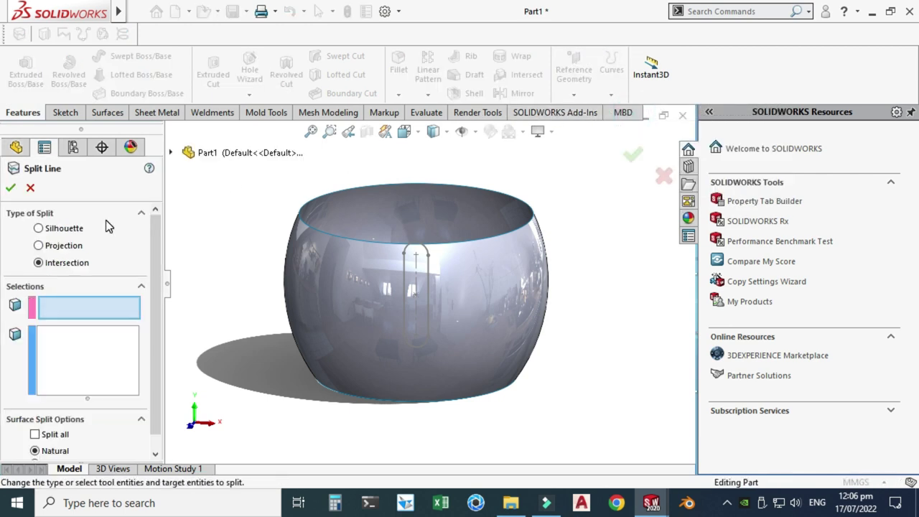
{"action": "left_click", "coordinate": [39, 245]}
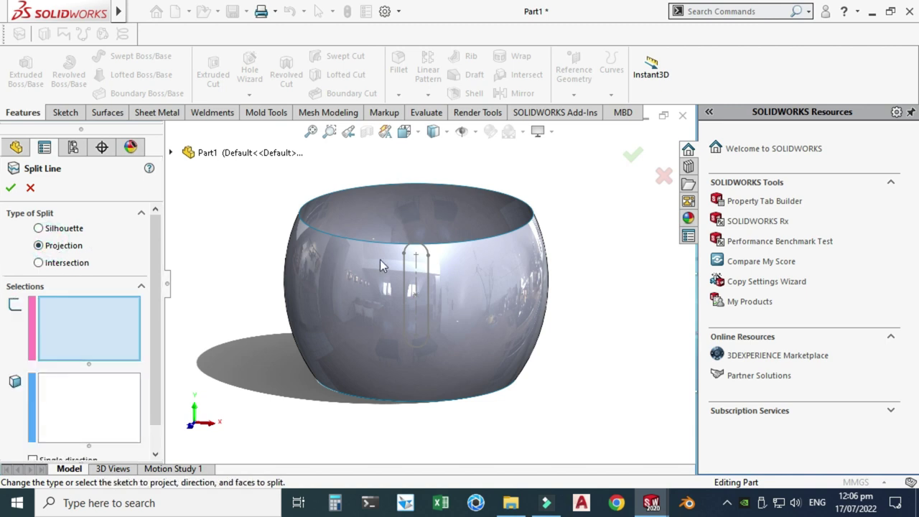
{"action": "left_click", "coordinate": [407, 275]}
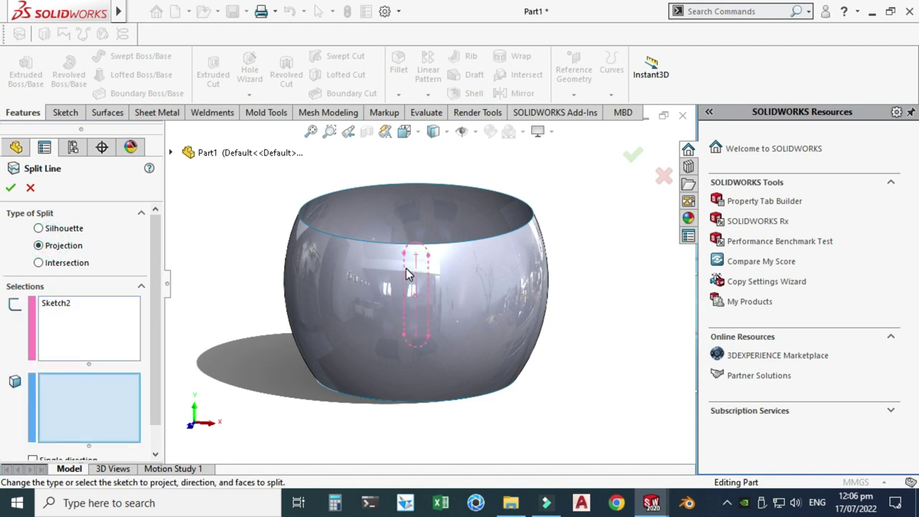
{"action": "left_click", "coordinate": [305, 300]}
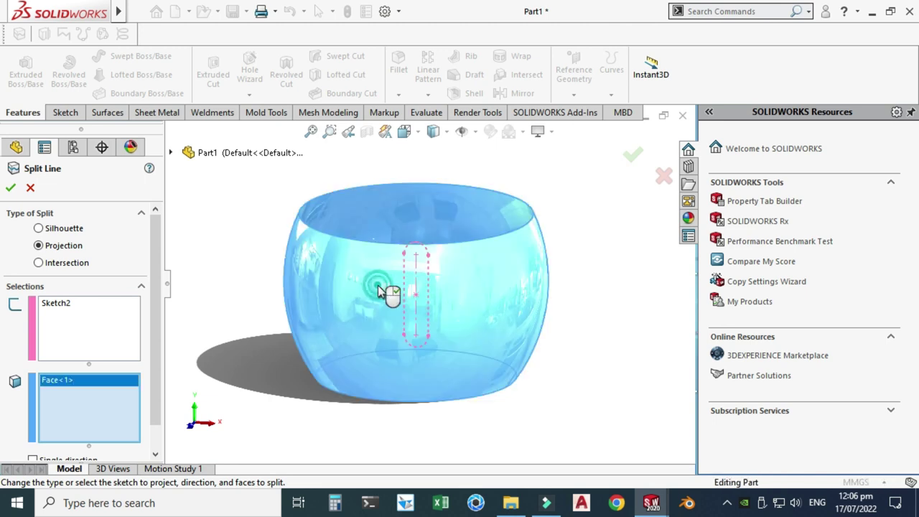
{"action": "scroll", "coordinate": [160, 288], "scroll_direction": "down", "scroll_amount": 1}
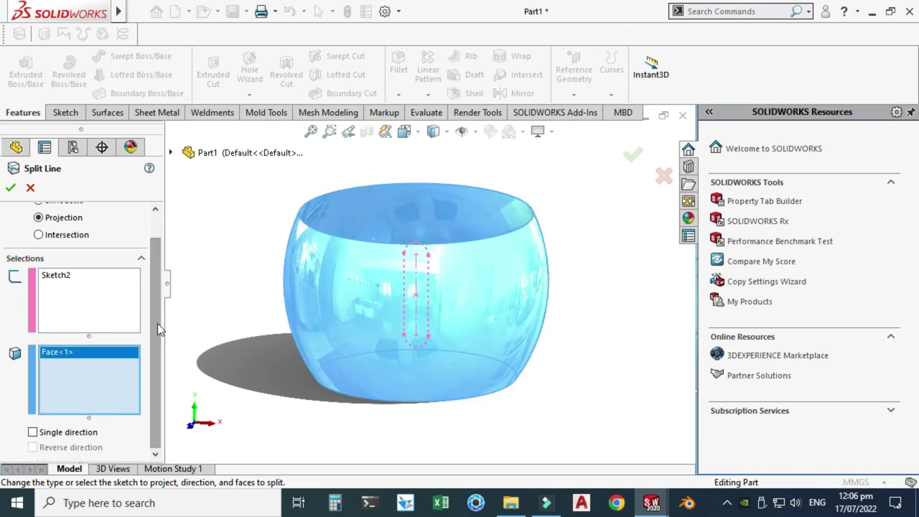
{"action": "left_click", "coordinate": [56, 433]}
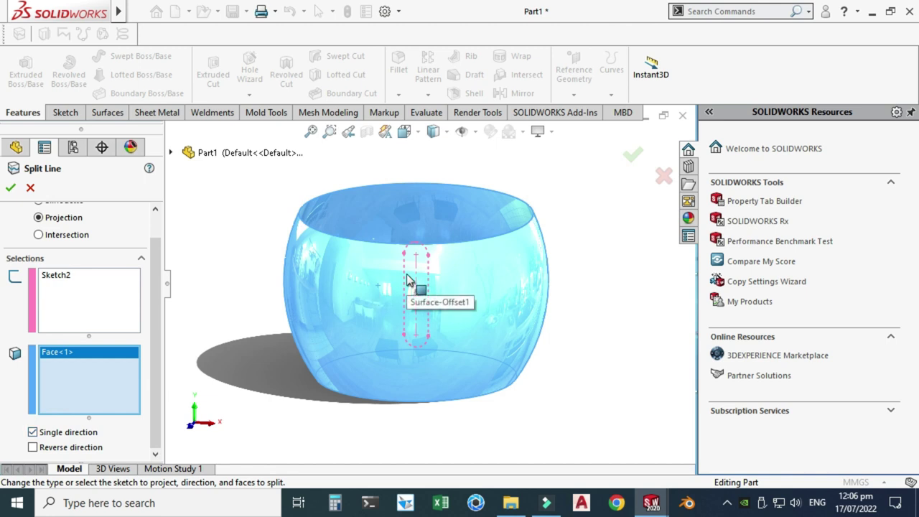
{"action": "middle_click_drag", "start_coordinate": [375, 273], "coordinate": [444, 290]}
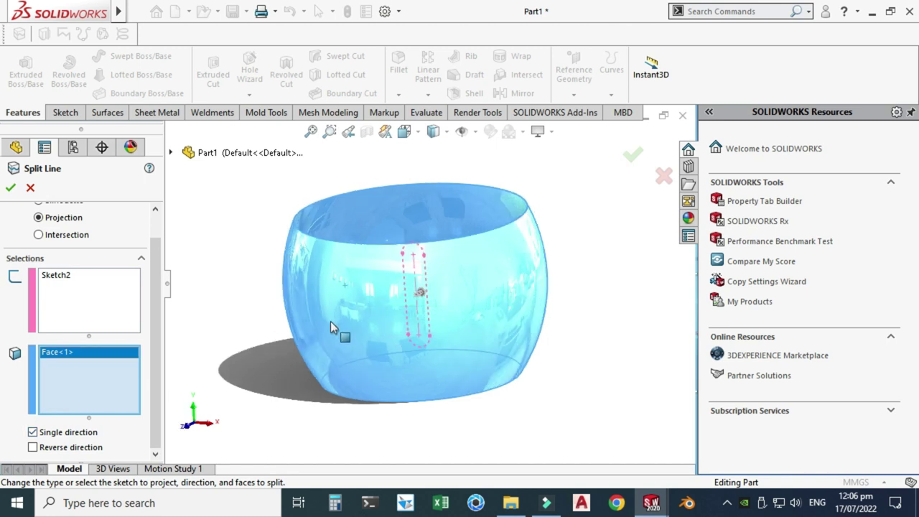
{"action": "left_click", "coordinate": [420, 295]}
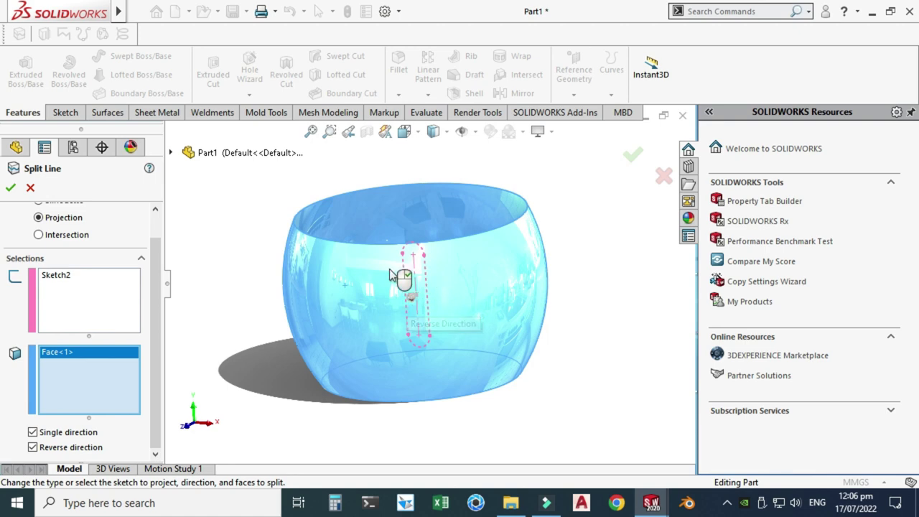
{"action": "left_click", "coordinate": [14, 187]}
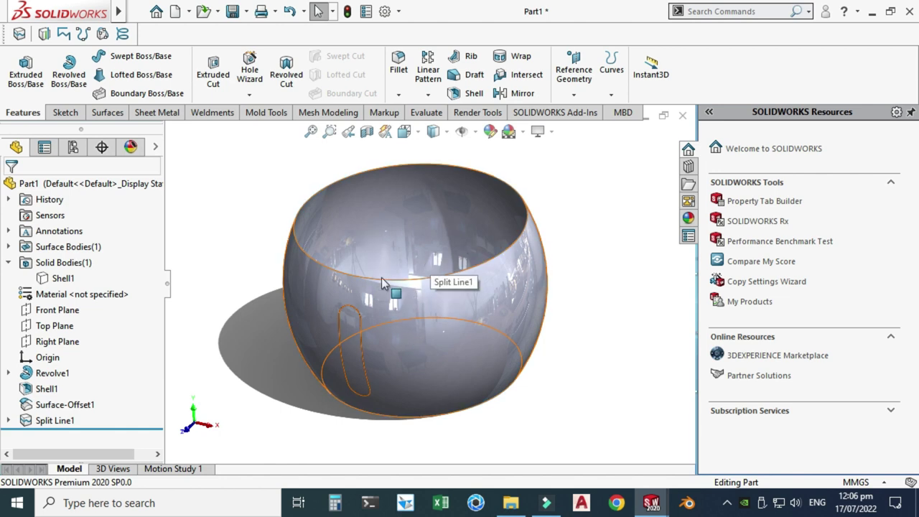
Examine the slot-shaped split line on the pot's curved surface from different angles and zoom levels
{"action": "key", "text": "Up"}
{"action": "key", "text": "z"}
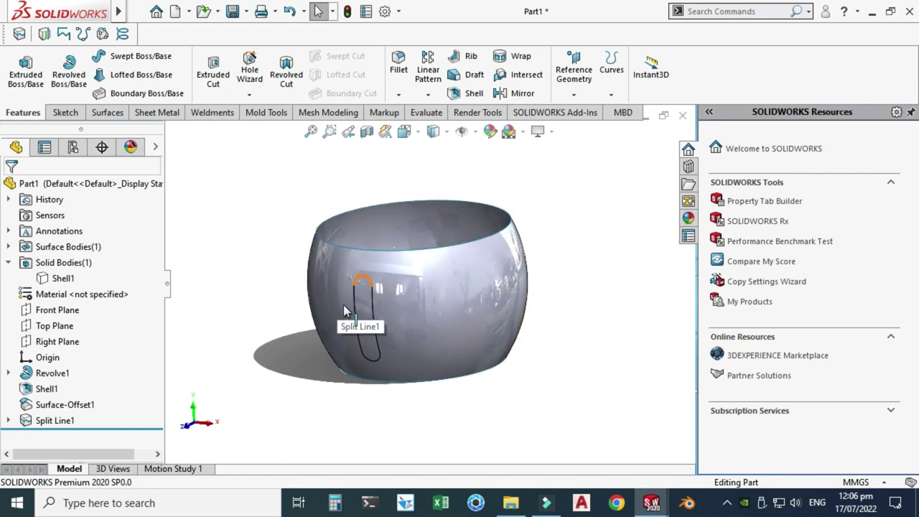
{"action": "scroll", "coordinate": [402, 327], "scroll_direction": "down", "scroll_amount": 3}
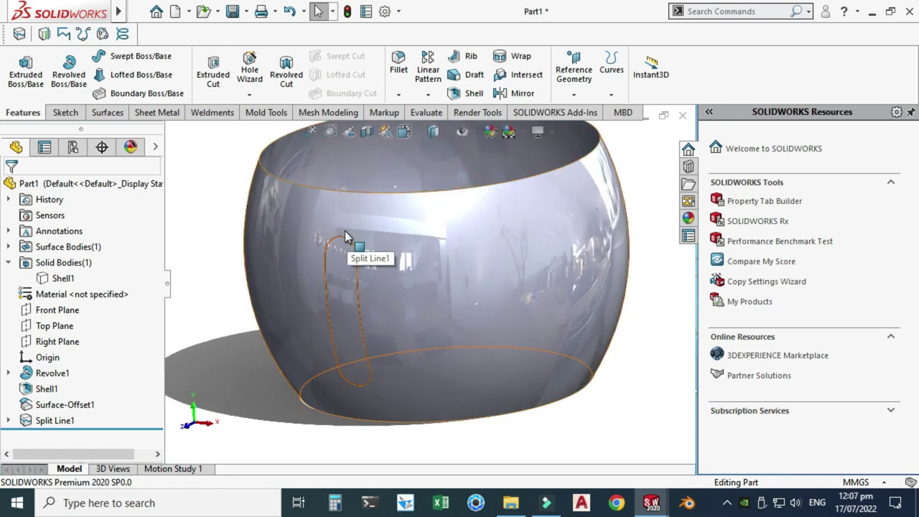
{"action": "key", "text": "f"}
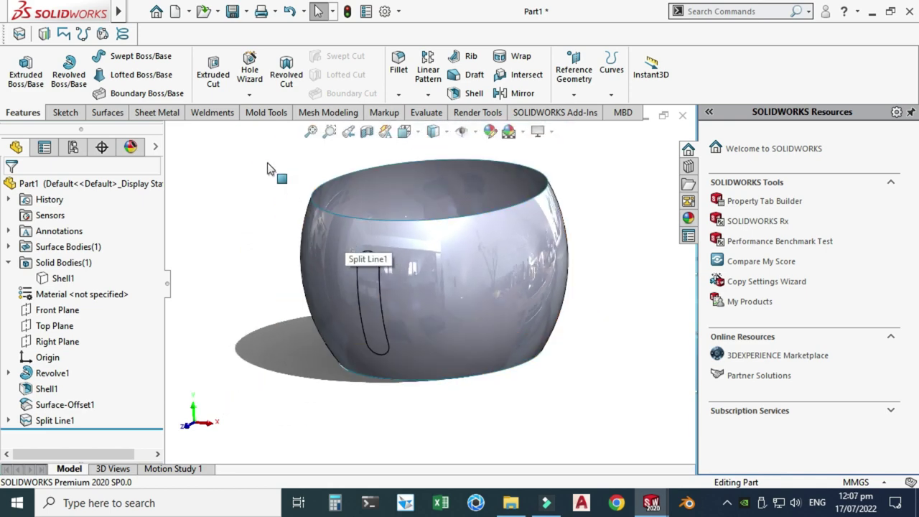
{"action": "left_click", "coordinate": [267, 168]}
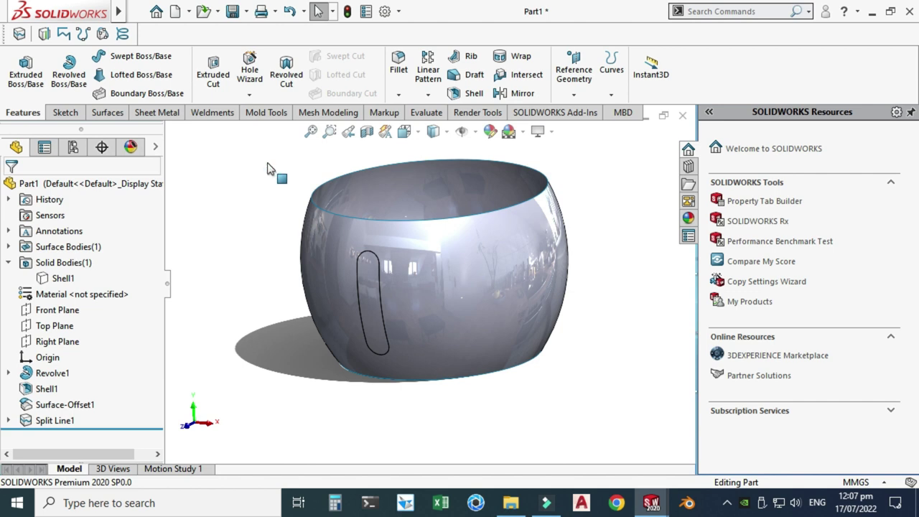
{"action": "scroll", "coordinate": [399, 290], "scroll_direction": "down", "scroll_amount": 2}
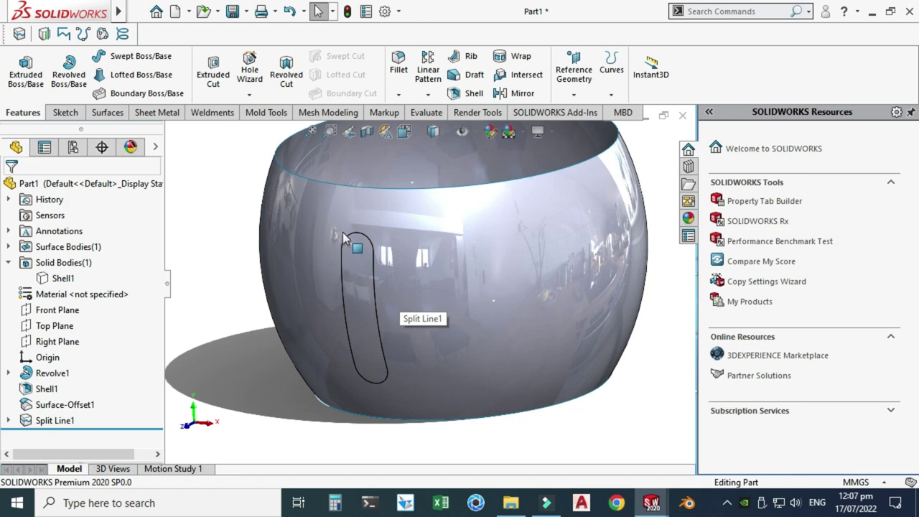
{"action": "scroll", "coordinate": [327, 227], "scroll_direction": "up", "scroll_amount": 2}
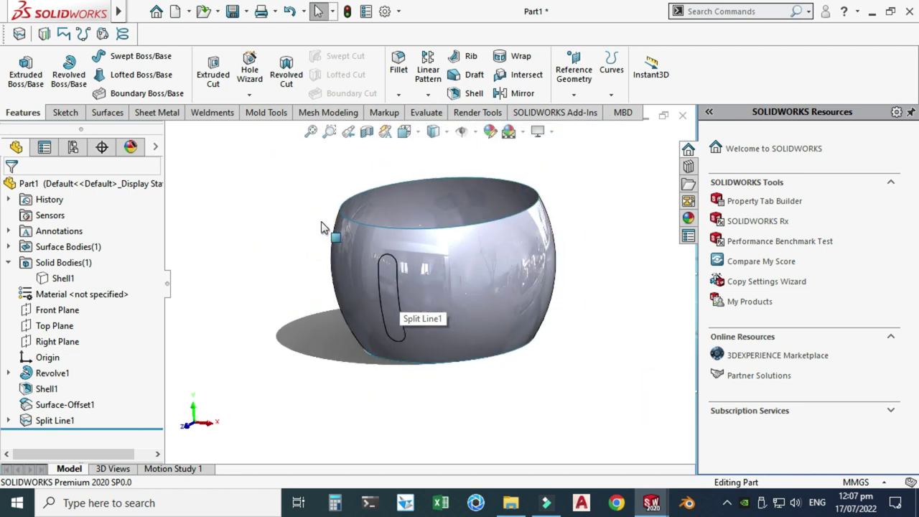
{"action": "scroll", "coordinate": [323, 227], "scroll_direction": "down", "scroll_amount": 2}
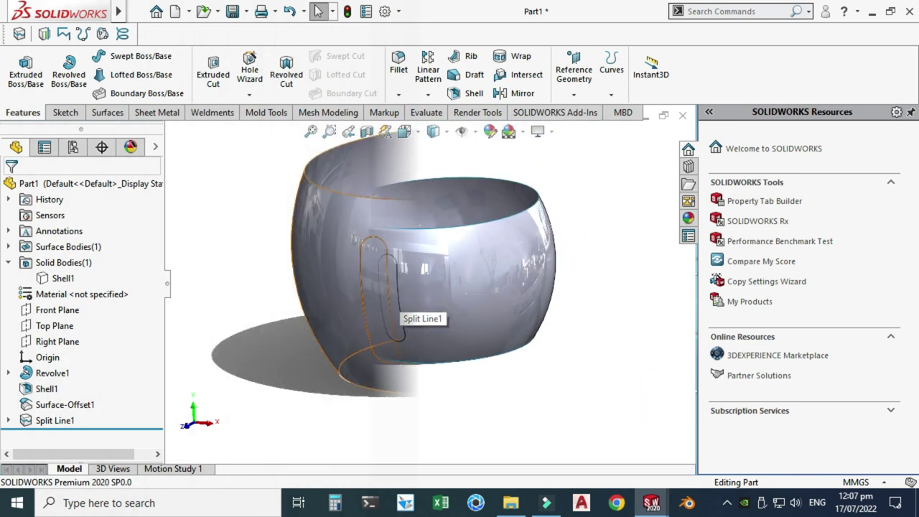
Split the slot-shaped face with an Intersection Split Line using the Right Plane
{"action": "left_click", "coordinate": [611, 85]}
{"action": "left_click", "coordinate": [621, 113]}
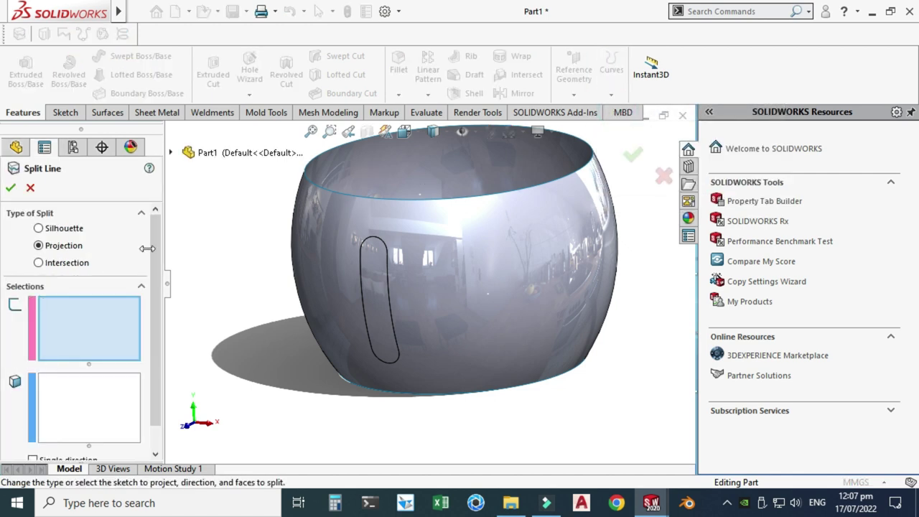
{"action": "left_click", "coordinate": [53, 265]}
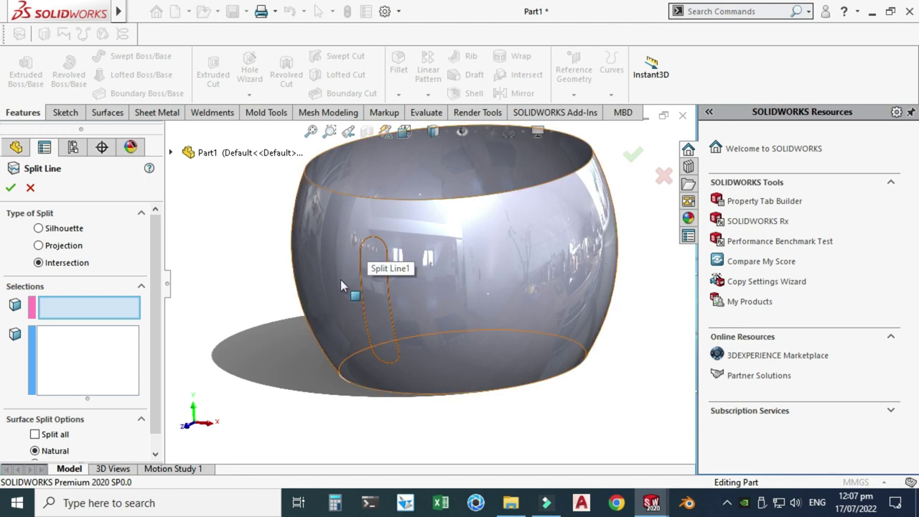
{"action": "left_click", "coordinate": [171, 152]}
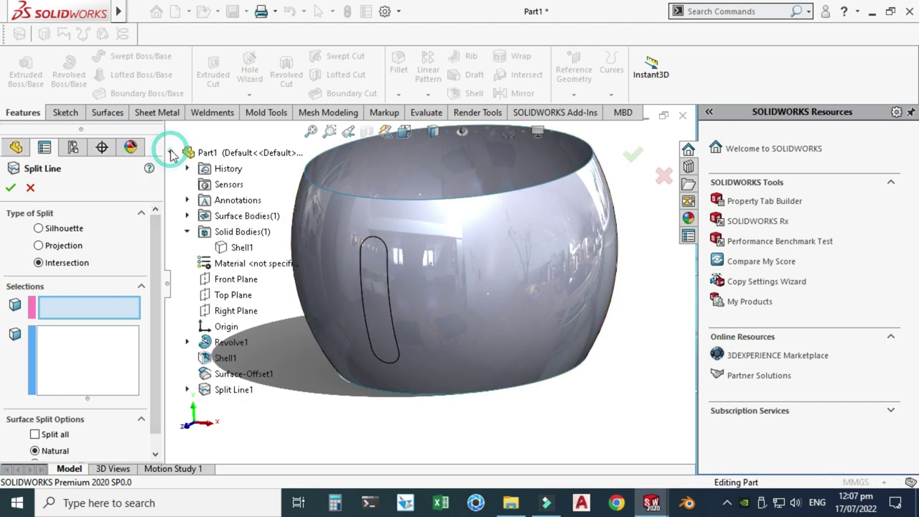
{"action": "left_click", "coordinate": [226, 310]}
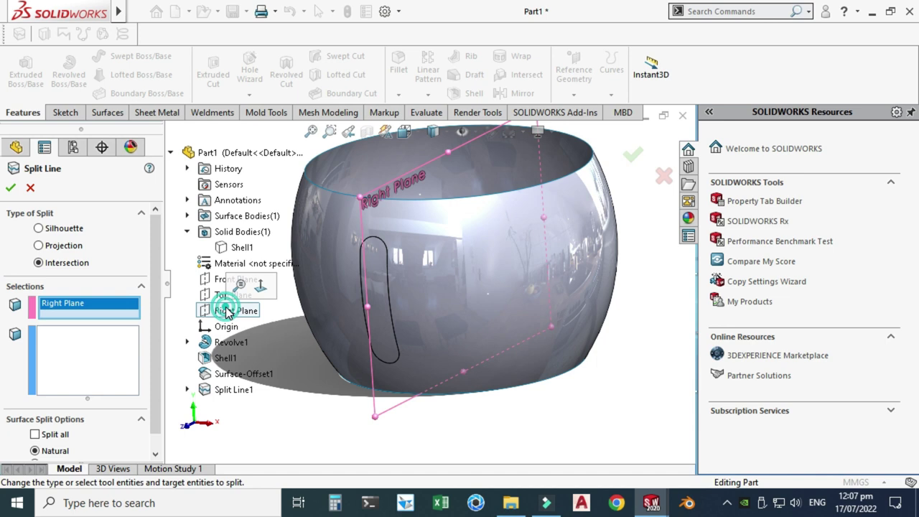
{"action": "left_click", "coordinate": [82, 371]}
{"action": "left_click", "coordinate": [374, 267]}
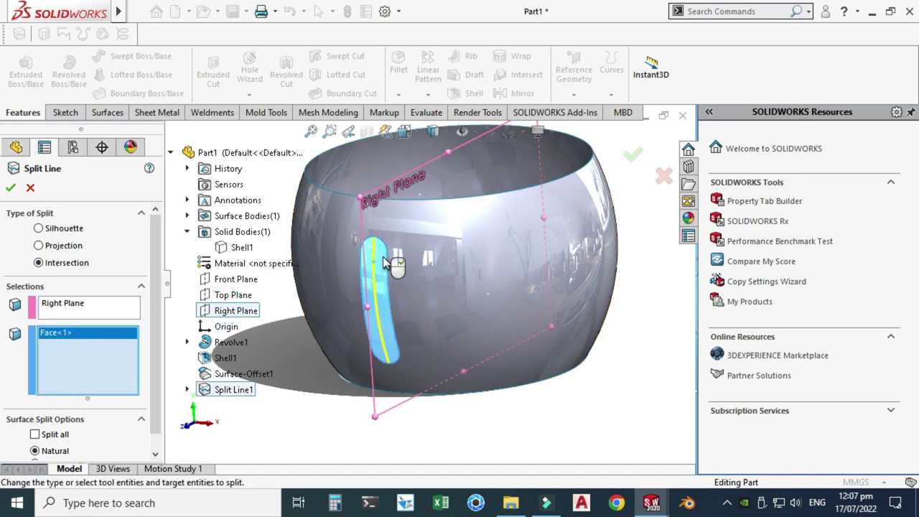
{"action": "scroll", "coordinate": [372, 260], "scroll_direction": "down", "scroll_amount": 3}
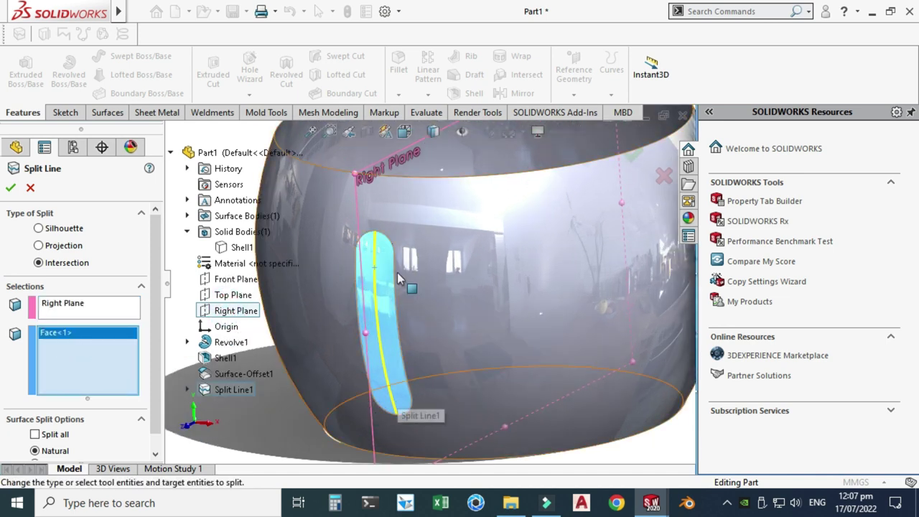
{"action": "left_click", "coordinate": [10, 188]}
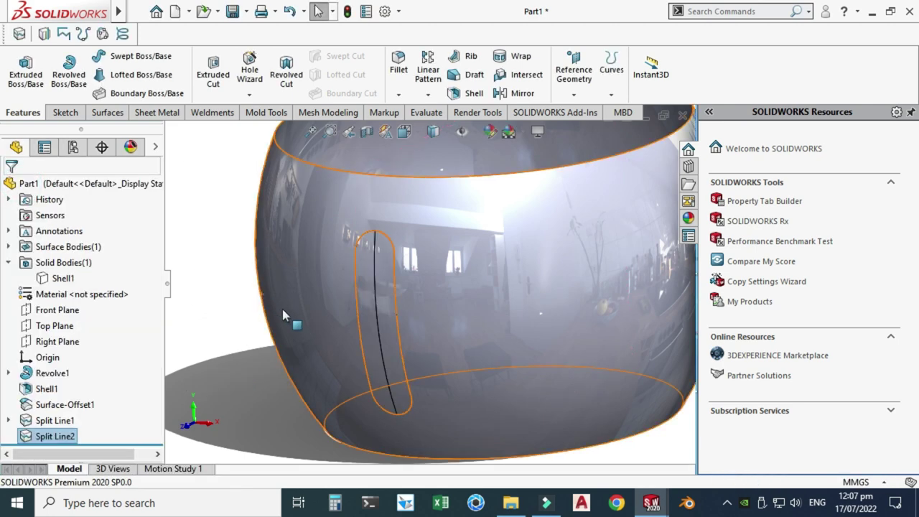
Orient the pot to the Right view and start a sketch on the Right Plane
{"action": "scroll", "coordinate": [282, 309], "scroll_direction": "up", "scroll_amount": 3}
{"action": "scroll", "coordinate": [417, 287], "scroll_direction": "down", "scroll_amount": 2}
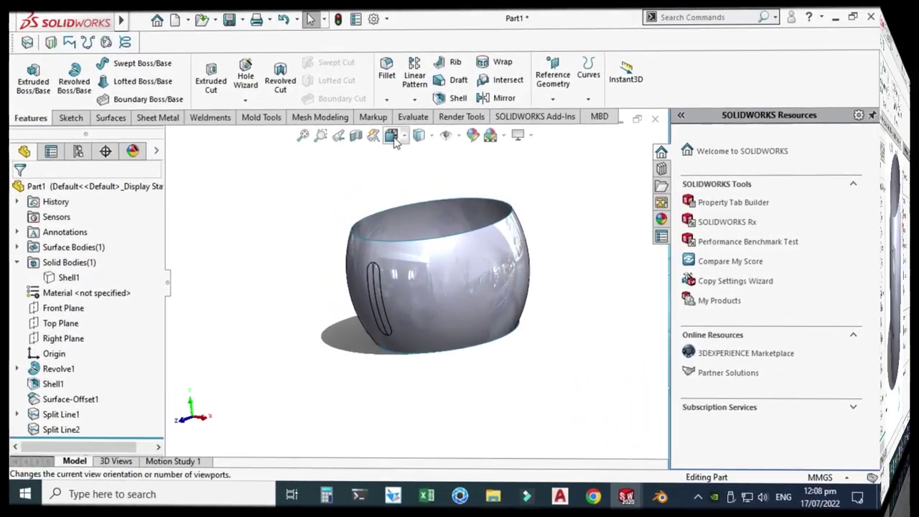
{"action": "left_click", "coordinate": [393, 140]}
{"action": "left_click", "coordinate": [392, 316]}
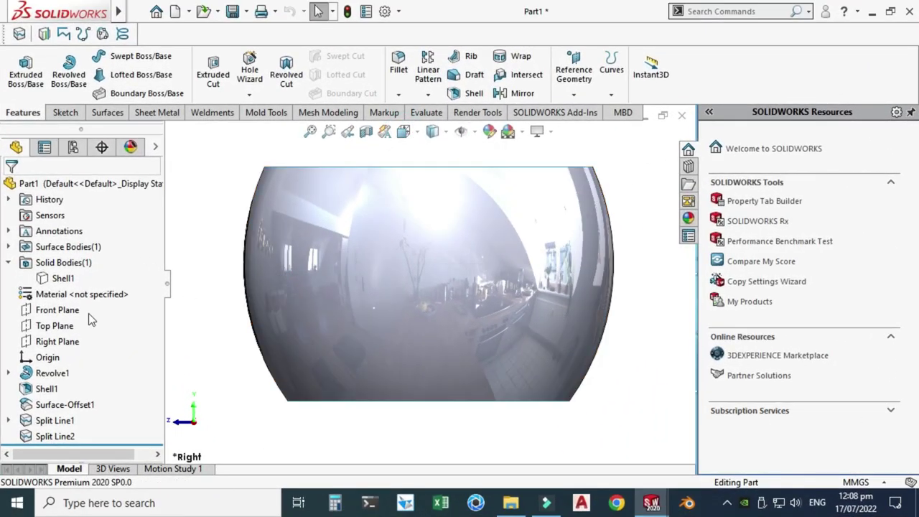
{"action": "left_click", "coordinate": [57, 341]}
{"action": "left_click", "coordinate": [63, 325]}
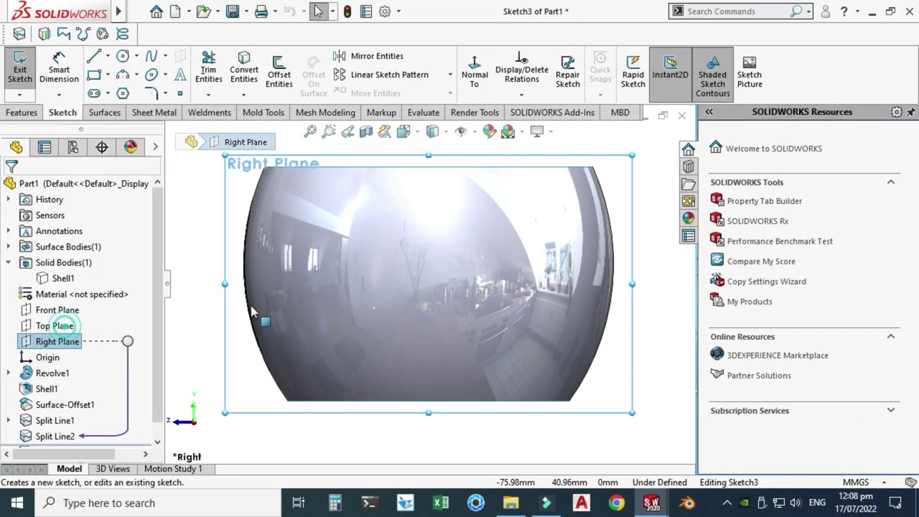
Offset the slot's centre split edge by 2 mm toward the inside of the pot, using the reversed direction
{"action": "scroll", "coordinate": [251, 310], "scroll_direction": "down", "scroll_amount": 5}
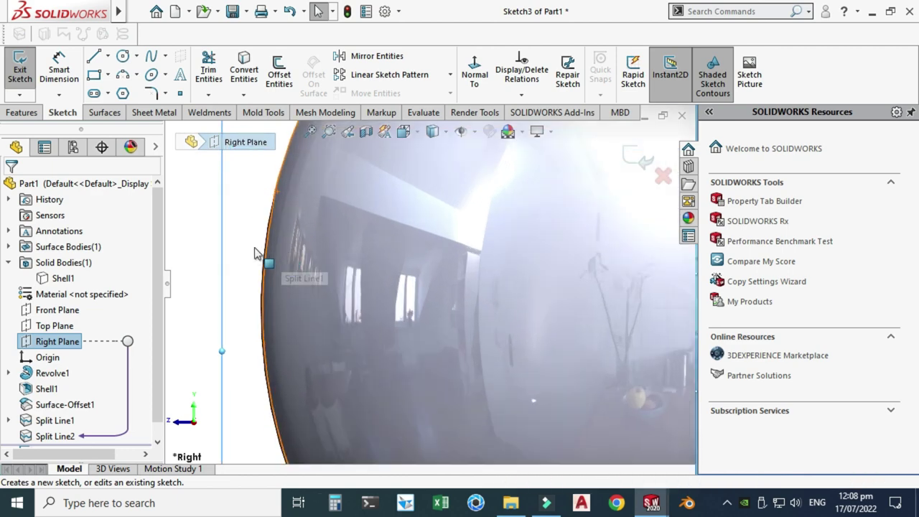
{"action": "scroll", "coordinate": [372, 219], "scroll_direction": "up", "scroll_amount": 3}
{"action": "scroll", "coordinate": [365, 212], "scroll_direction": "down", "scroll_amount": 3}
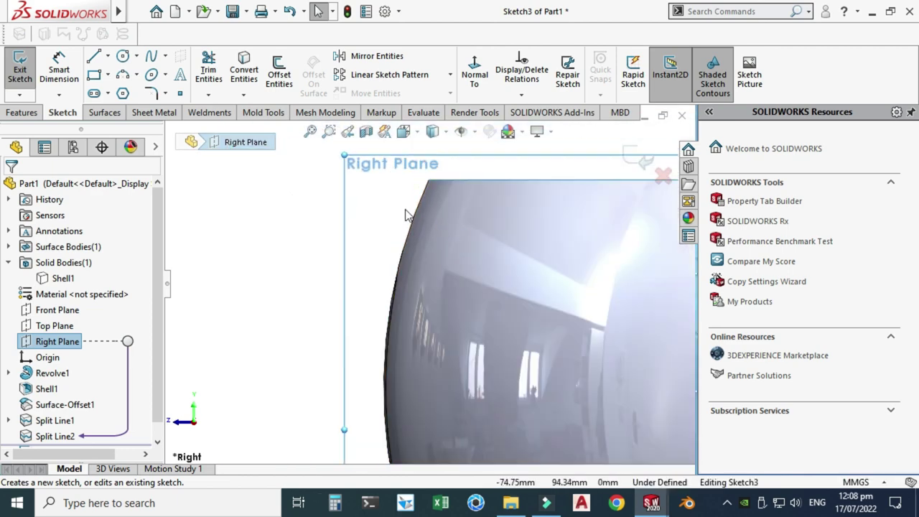
{"action": "scroll", "coordinate": [356, 205], "scroll_direction": "up", "scroll_amount": 2}
{"action": "left_click", "coordinate": [278, 74]}
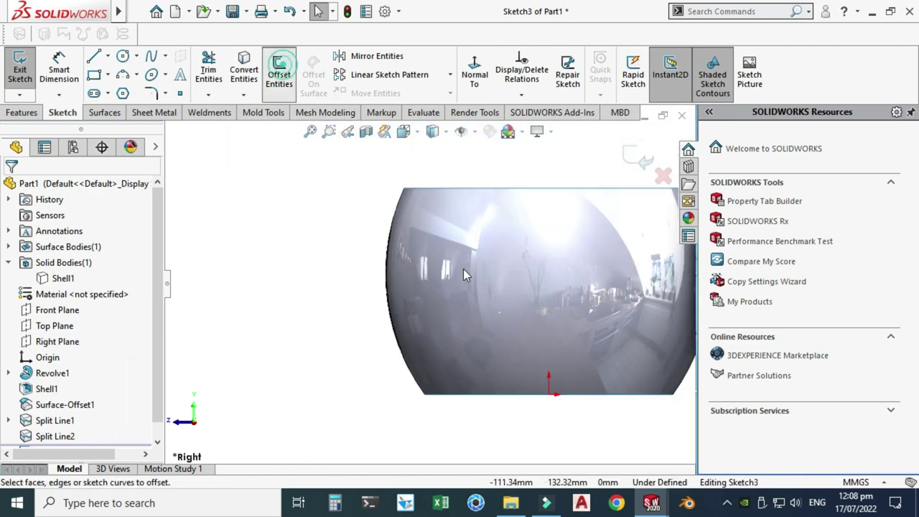
{"action": "scroll", "coordinate": [419, 266], "scroll_direction": "down", "scroll_amount": 3}
{"action": "scroll", "coordinate": [355, 352], "scroll_direction": "down", "scroll_amount": 2}
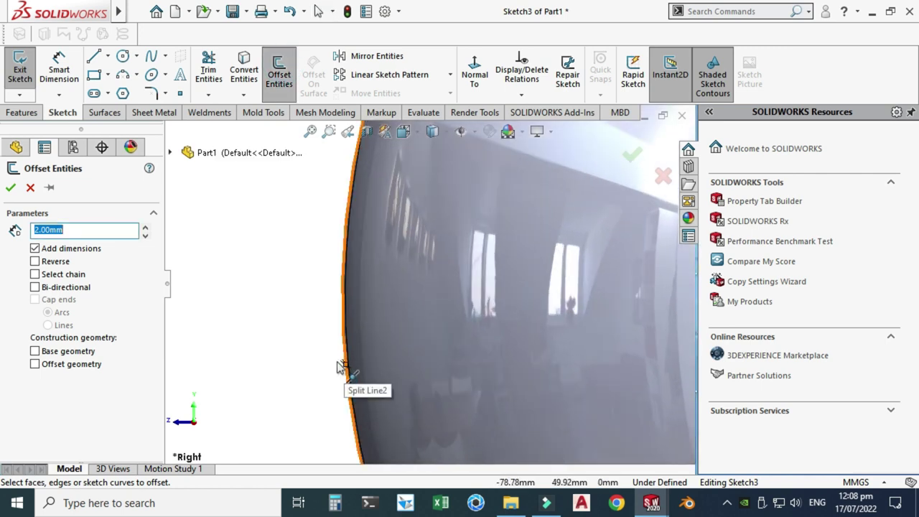
{"action": "left_click", "coordinate": [343, 366]}
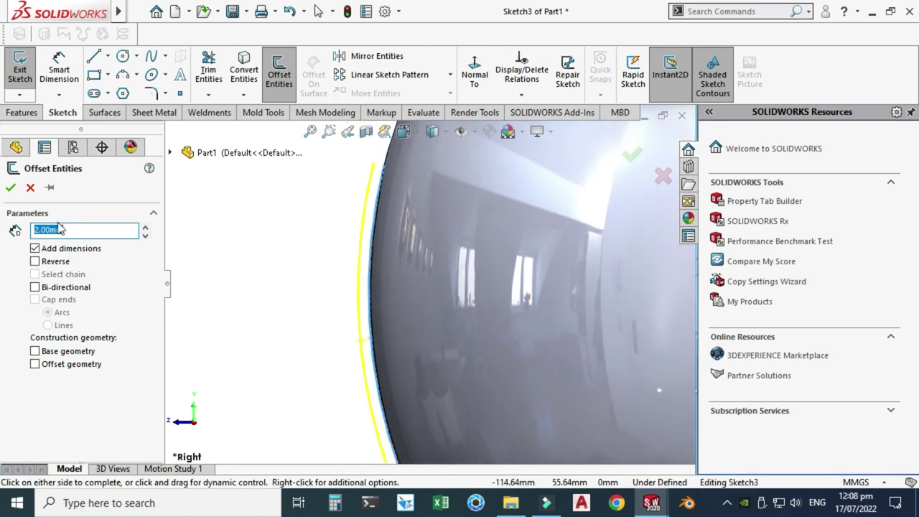
{"action": "left_click", "coordinate": [35, 262]}
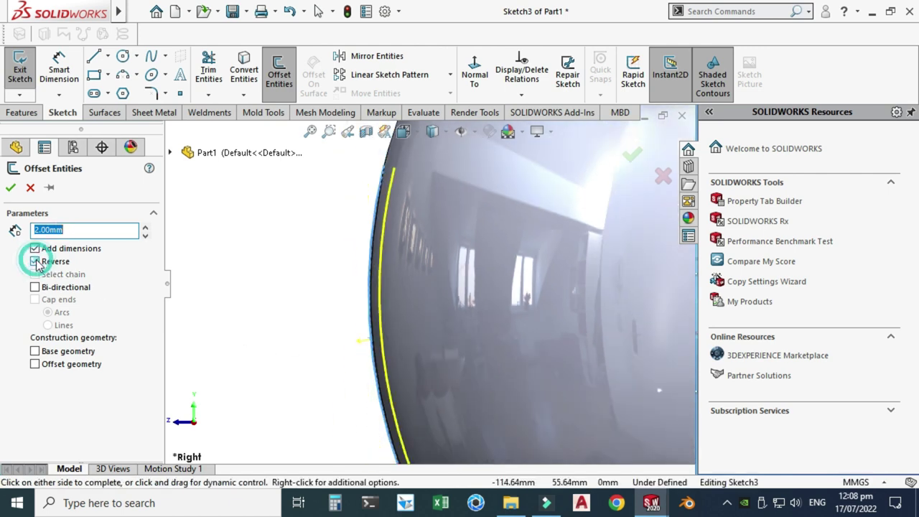
{"action": "left_click", "coordinate": [9, 187]}
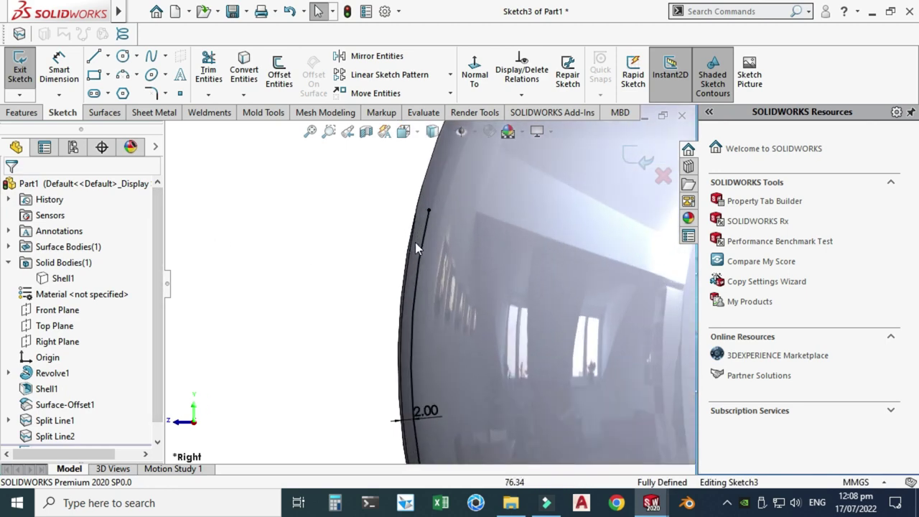
Shorten the offset arc at both ends, placing its upper endpoint at Y about 77 mm and its lower endpoint at about 23 mm
{"action": "scroll", "coordinate": [440, 210], "scroll_direction": "down", "scroll_amount": 2}
{"action": "left_click_drag", "start_coordinate": [418, 223], "coordinate": [406, 280]}
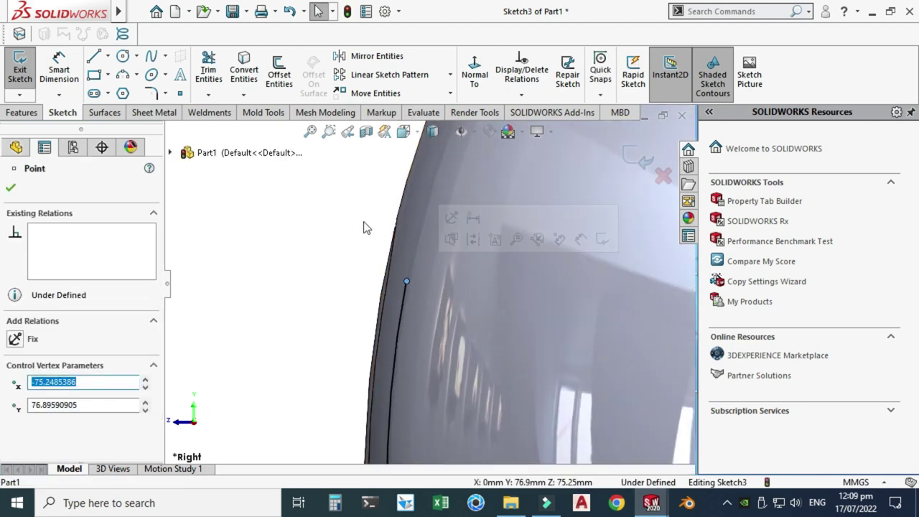
{"action": "scroll", "coordinate": [393, 240], "scroll_direction": "up", "scroll_amount": 2}
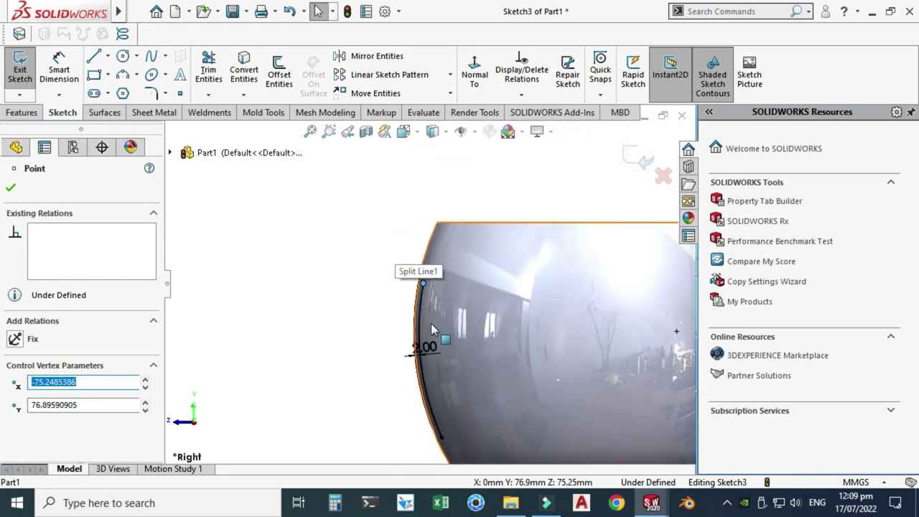
{"action": "scroll", "coordinate": [434, 374], "scroll_direction": "down", "scroll_amount": 2}
{"action": "left_click_drag", "start_coordinate": [427, 400], "coordinate": [402, 365]}
{"action": "scroll", "coordinate": [374, 301], "scroll_direction": "up", "scroll_amount": 3}
{"action": "left_click", "coordinate": [361, 244]}
{"action": "scroll", "coordinate": [366, 230], "scroll_direction": "up", "scroll_amount": 3}
{"action": "scroll", "coordinate": [483, 156], "scroll_direction": "down", "scroll_amount": 5}
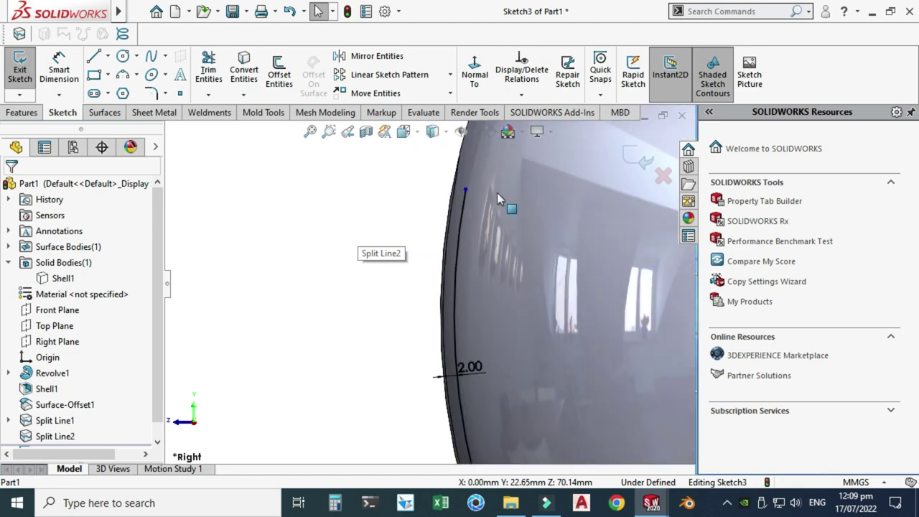
Draw a two-point spline from the centre split edge's upper end to the offset arc's upper endpoint
{"action": "left_click", "coordinate": [151, 56]}
{"action": "scroll", "coordinate": [366, 320], "scroll_direction": "down", "scroll_amount": 1}
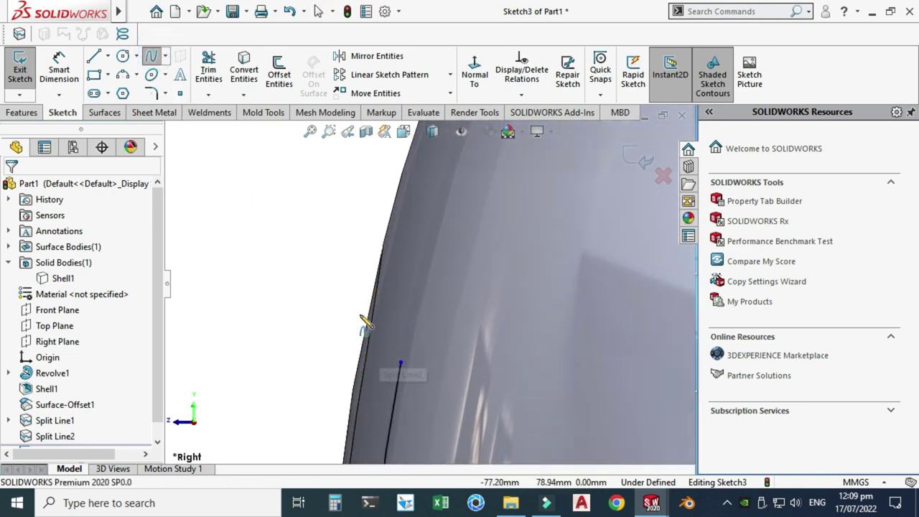
{"action": "left_click", "coordinate": [384, 244]}
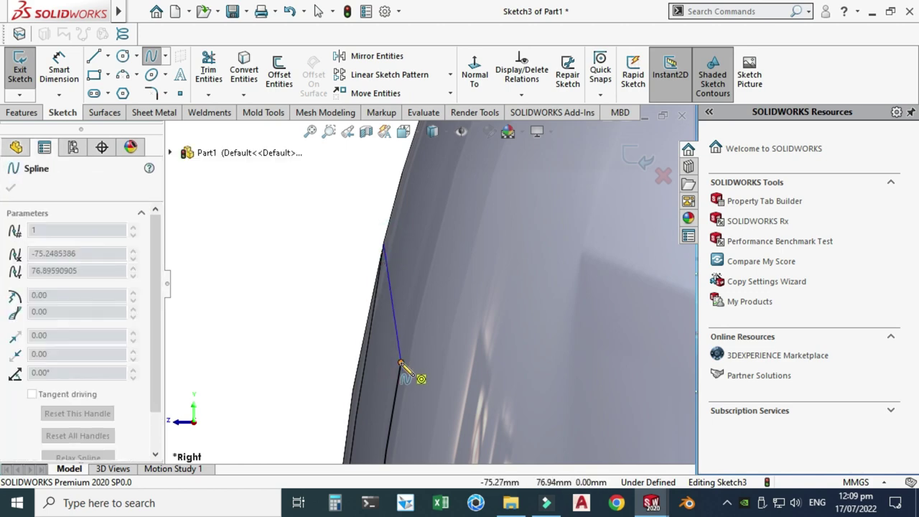
{"action": "scroll", "coordinate": [392, 365], "scroll_direction": "up", "scroll_amount": 7}
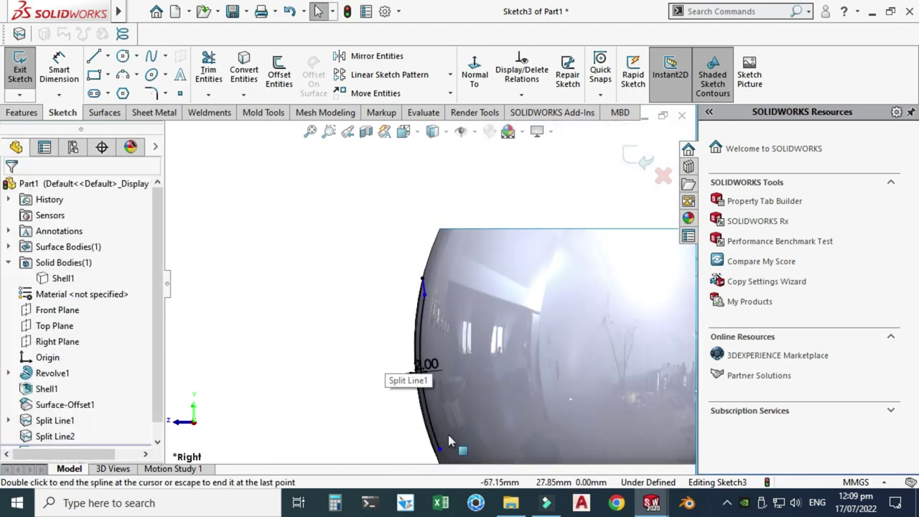
{"action": "scroll", "coordinate": [449, 441], "scroll_direction": "up", "scroll_amount": 1}
Draw a two-point spline from the offset arc's lower endpoint to the centre split edge's lower end
{"action": "scroll", "coordinate": [445, 370], "scroll_direction": "down", "scroll_amount": 5}
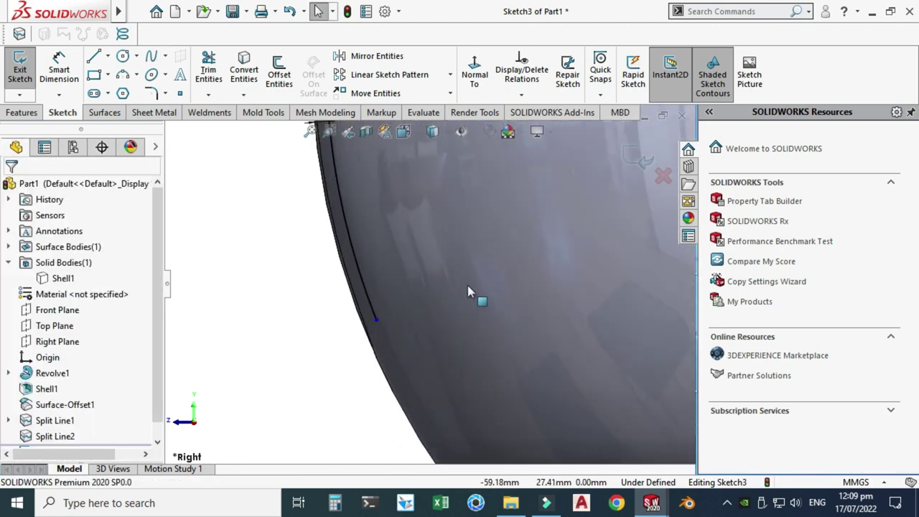
{"action": "left_click", "coordinate": [153, 57]}
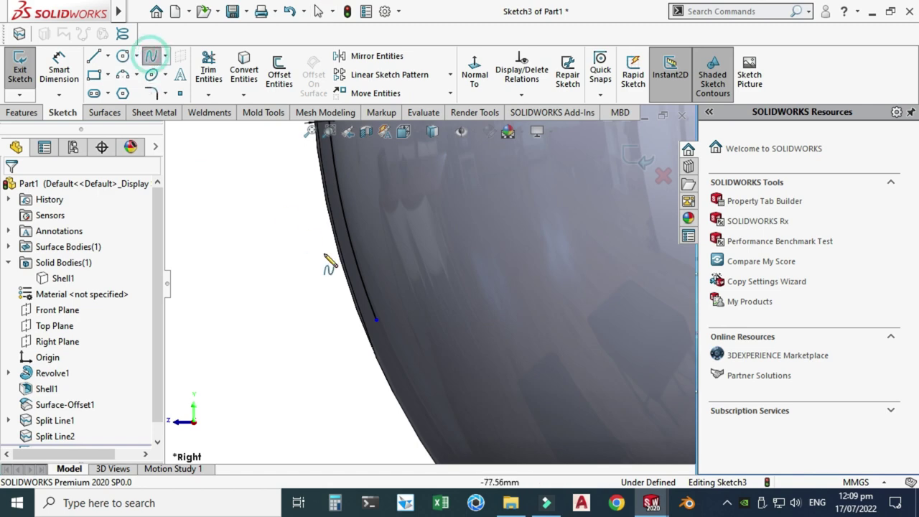
{"action": "left_click", "coordinate": [373, 334]}
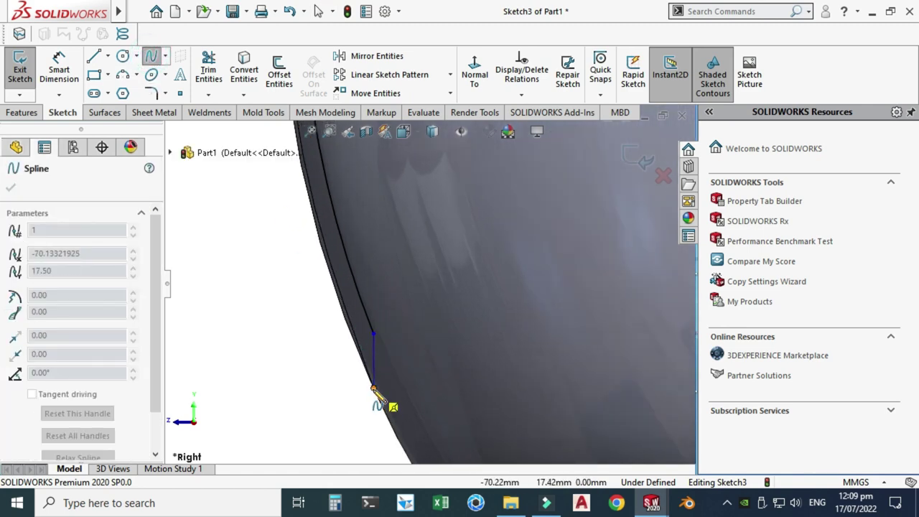
{"action": "left_click", "coordinate": [374, 387]}
{"action": "key", "text": "Escape"}
Make the upper spline tangent to the offset arc
{"action": "scroll", "coordinate": [390, 406], "scroll_direction": "up", "scroll_amount": 7}
{"action": "scroll", "coordinate": [397, 185], "scroll_direction": "down", "scroll_amount": 5}
{"action": "scroll", "coordinate": [498, 252], "scroll_direction": "down", "scroll_amount": 3}
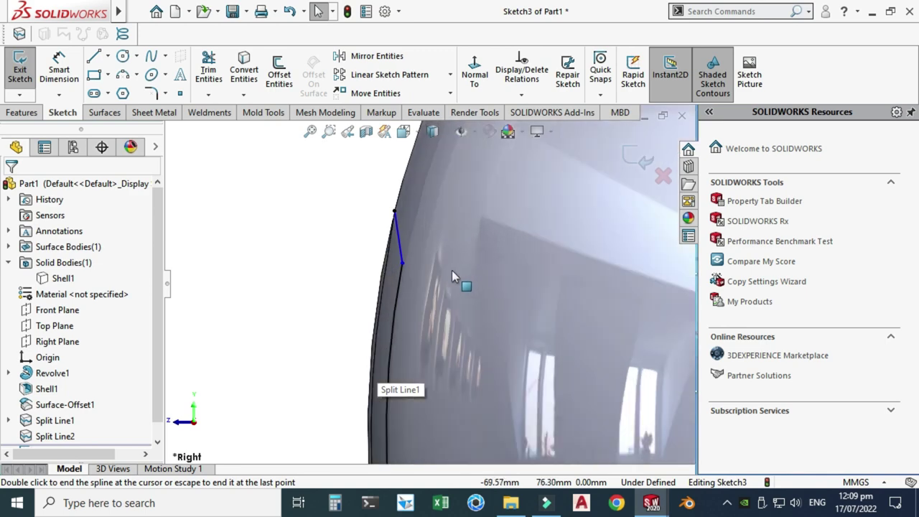
{"action": "scroll", "coordinate": [362, 206], "scroll_direction": "down", "scroll_amount": 2}
{"action": "left_click", "coordinate": [417, 306]}
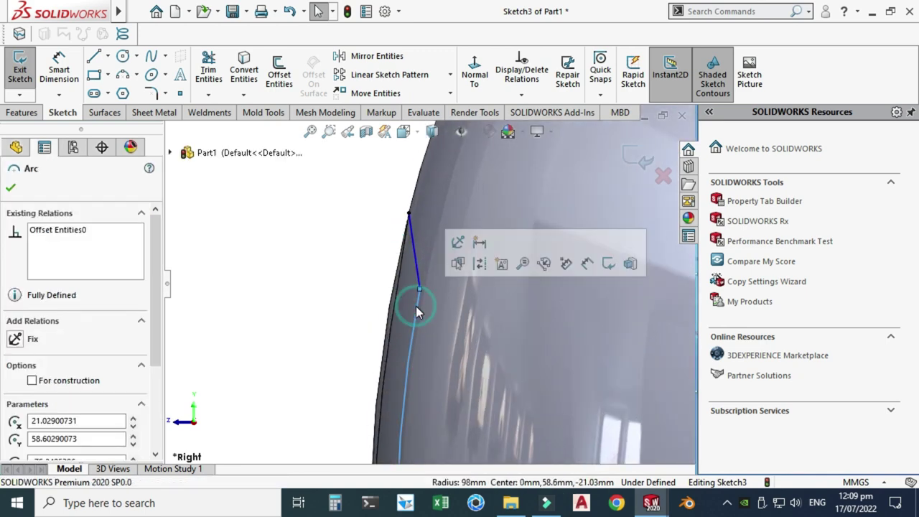
{"action": "left_click", "coordinate": [415, 266], "text": "ctrl"}
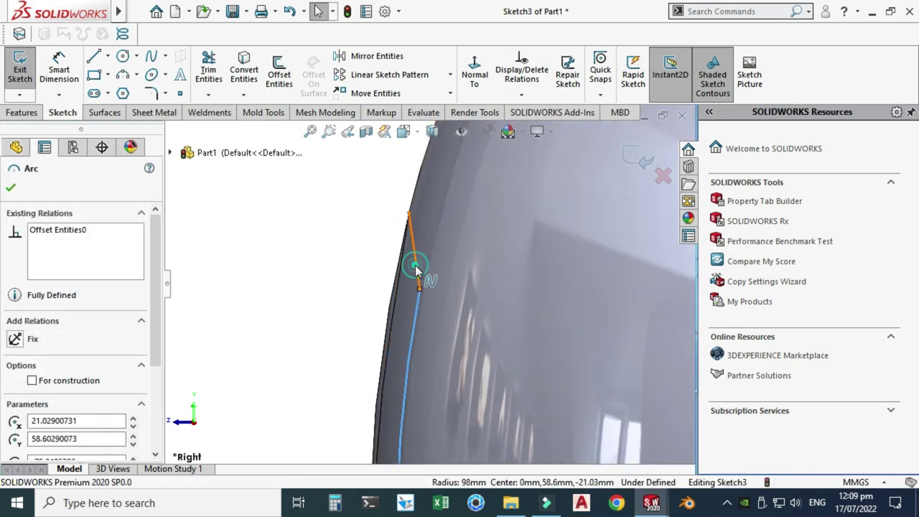
{"action": "left_click", "coordinate": [455, 204]}
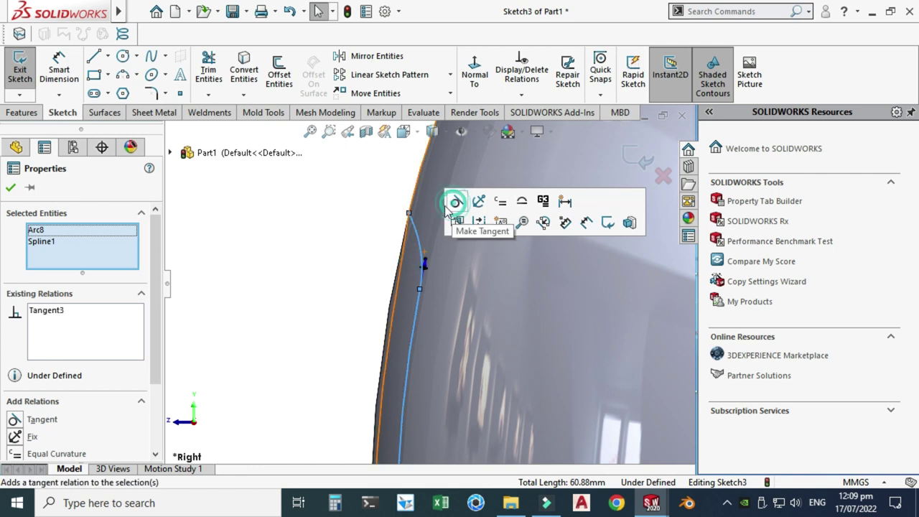
{"action": "key", "text": "Escape"}
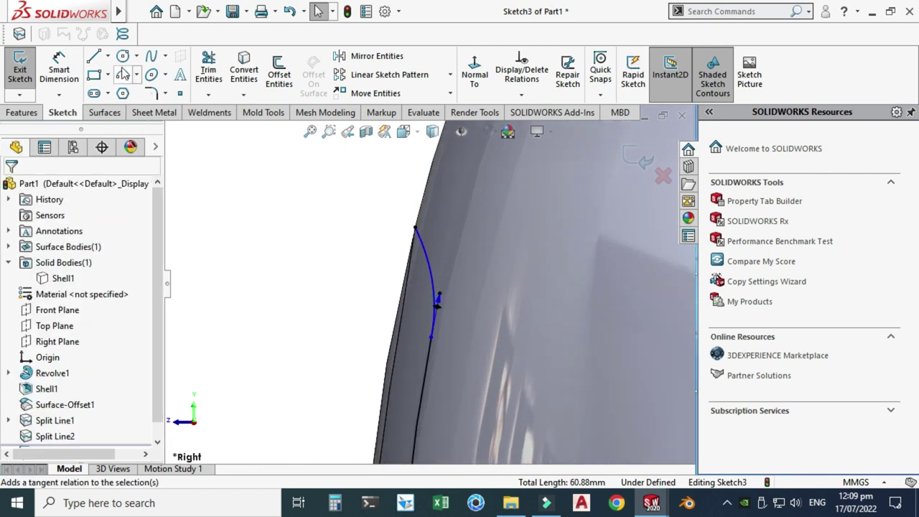
Sketch a nearly vertical construction line upward from the upper spline's endpoint on the pot's edge
{"action": "left_click", "coordinate": [108, 58]}
{"action": "left_click", "coordinate": [123, 90]}
{"action": "scroll", "coordinate": [376, 237], "scroll_direction": "down", "scroll_amount": 2}
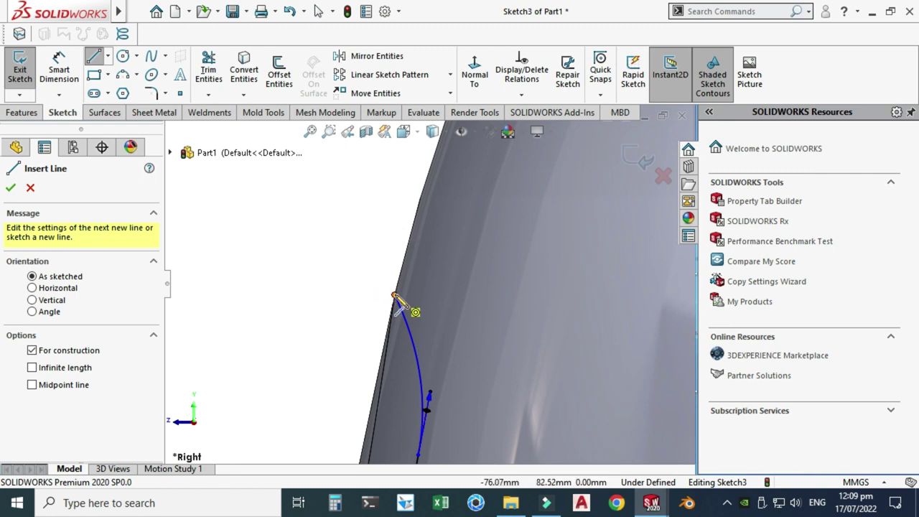
{"action": "left_click_drag", "start_coordinate": [393, 295], "coordinate": [393, 179]}
{"action": "key", "text": "Escape"}
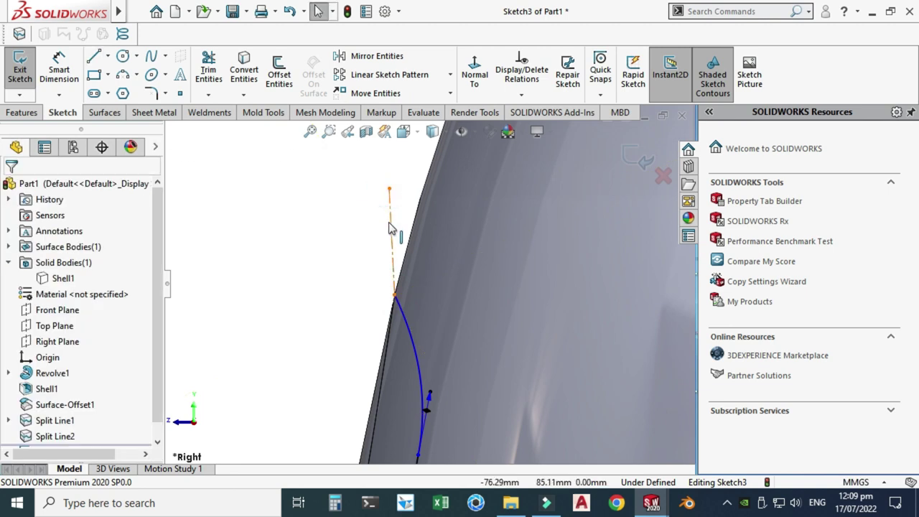
Make the upper construction line tangent to the pot's outer silhouette edge
{"action": "scroll", "coordinate": [394, 179], "scroll_direction": "down", "scroll_amount": 1}
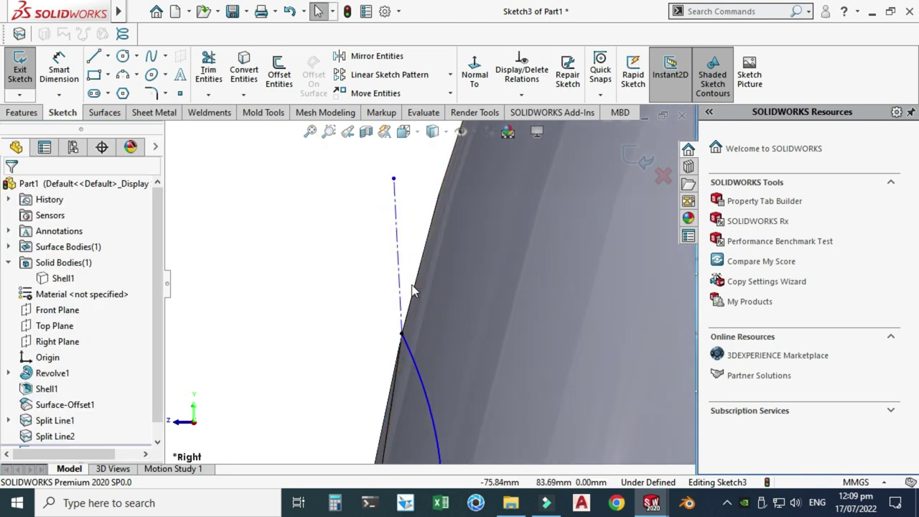
{"action": "left_click", "coordinate": [412, 290]}
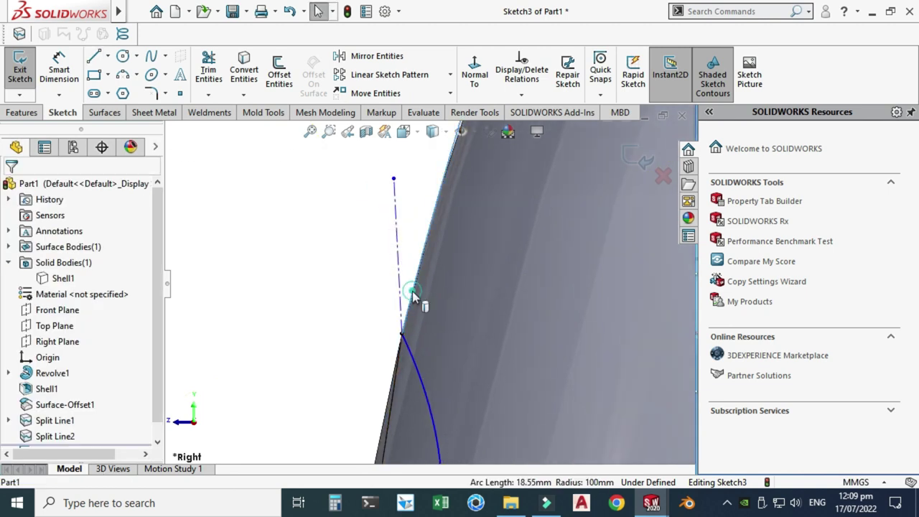
{"action": "left_click", "coordinate": [397, 283], "text": "ctrl"}
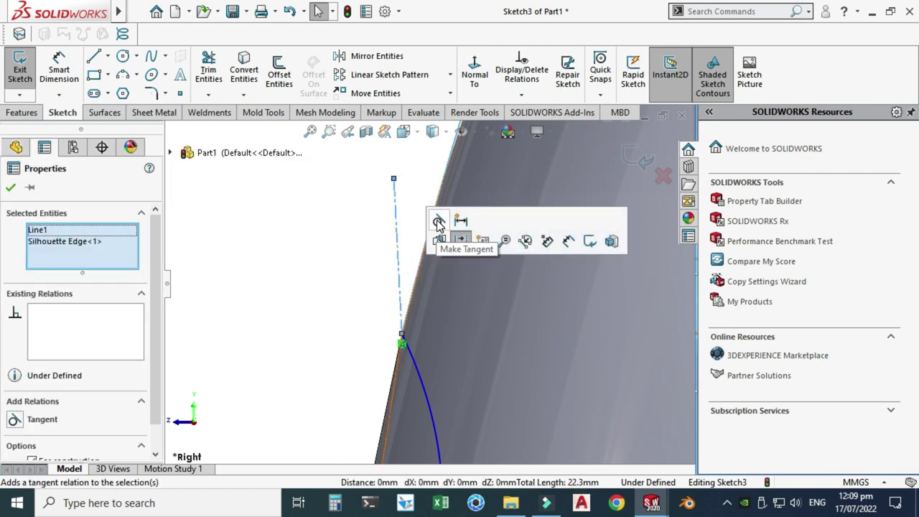
{"action": "left_click", "coordinate": [436, 217]}
{"action": "left_click", "coordinate": [373, 283]}
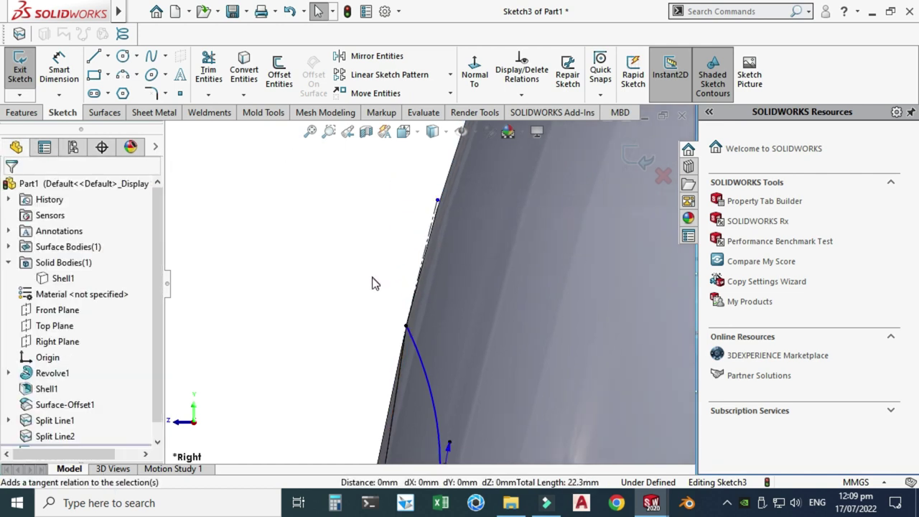
Sketch a second construction line outward from the upper spline's endpoint on the pot's edge, sloping slightly upward away from the pot
{"action": "left_click", "coordinate": [107, 56]}
{"action": "left_click", "coordinate": [125, 92]}
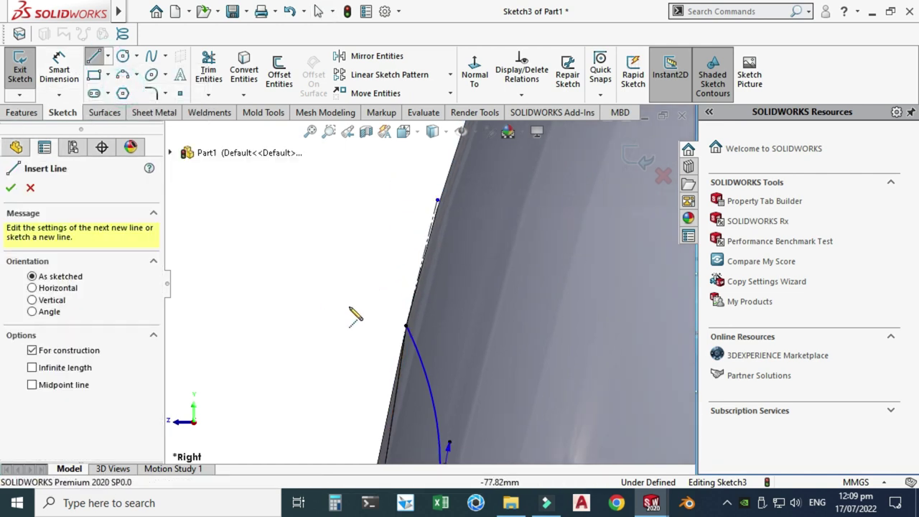
{"action": "left_click", "coordinate": [406, 327]}
{"action": "left_click", "coordinate": [293, 292]}
{"action": "key", "text": "Escape"}
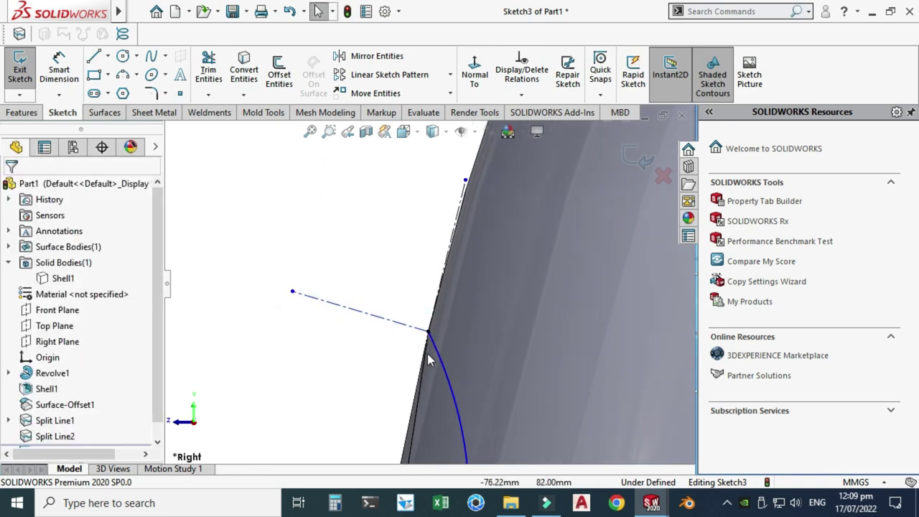
Make the outward construction line tangent to the upper spline and perpendicular to the construction line along the pot's edge
{"action": "left_click", "coordinate": [451, 369]}
{"action": "left_click", "coordinate": [391, 317], "text": "ctrl"}
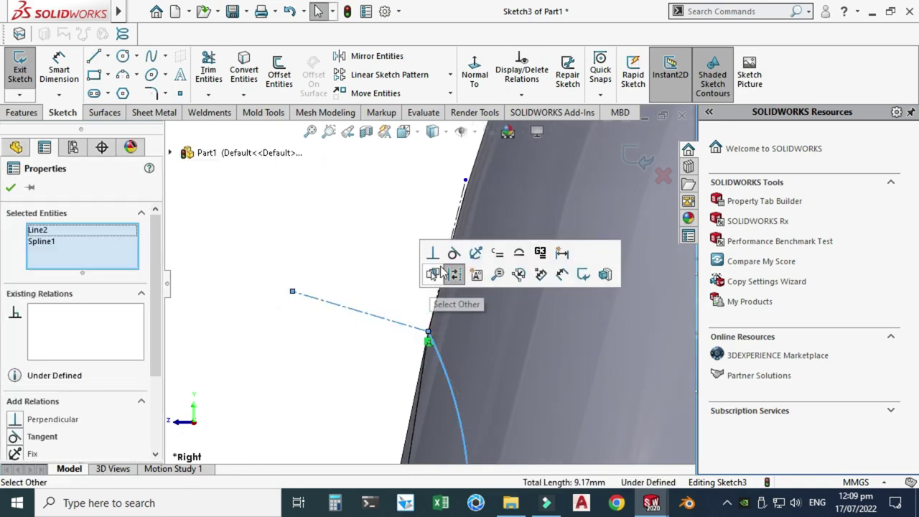
{"action": "left_click", "coordinate": [452, 252]}
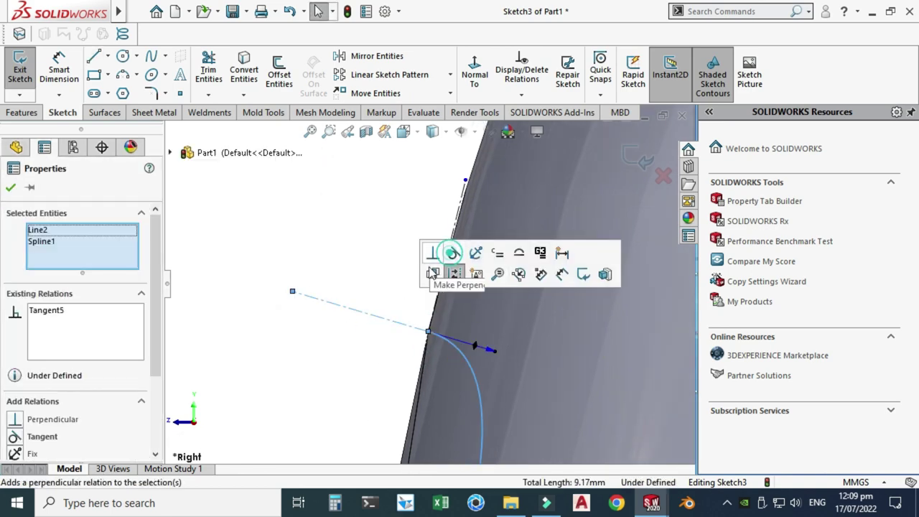
{"action": "left_click", "coordinate": [376, 316]}
{"action": "left_click", "coordinate": [456, 228], "text": "ctrl"}
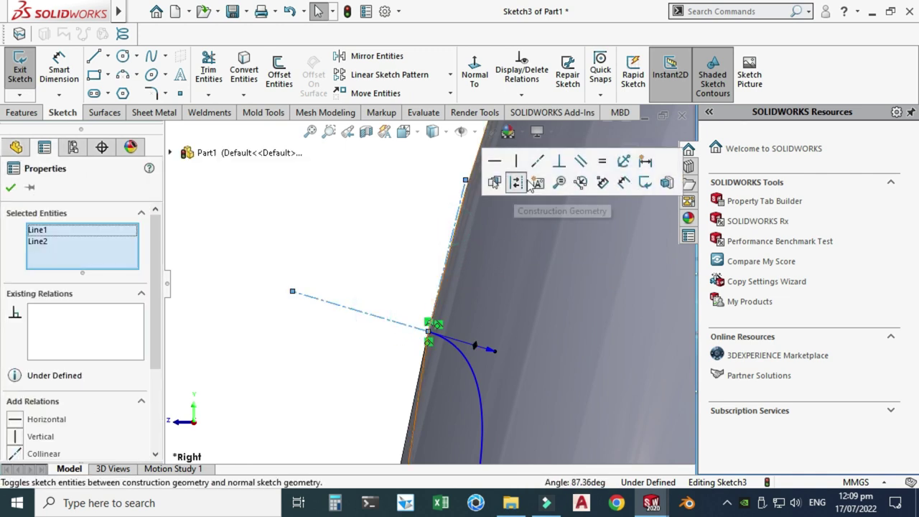
{"action": "left_click", "coordinate": [560, 161]}
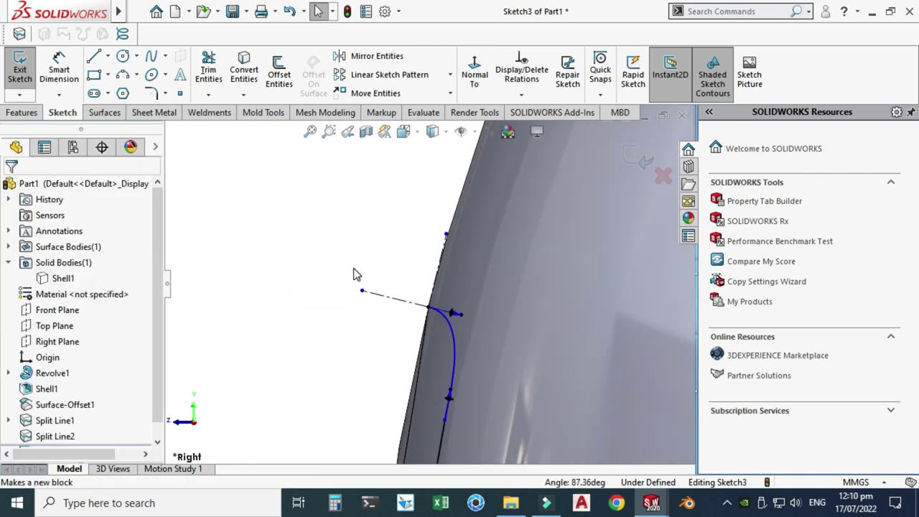
Dimension the upper spline's tangent handle at the pot's edge to 10 mm
{"action": "scroll", "coordinate": [354, 270], "scroll_direction": "up", "scroll_amount": 2}
{"action": "scroll", "coordinate": [470, 330], "scroll_direction": "down", "scroll_amount": 3}
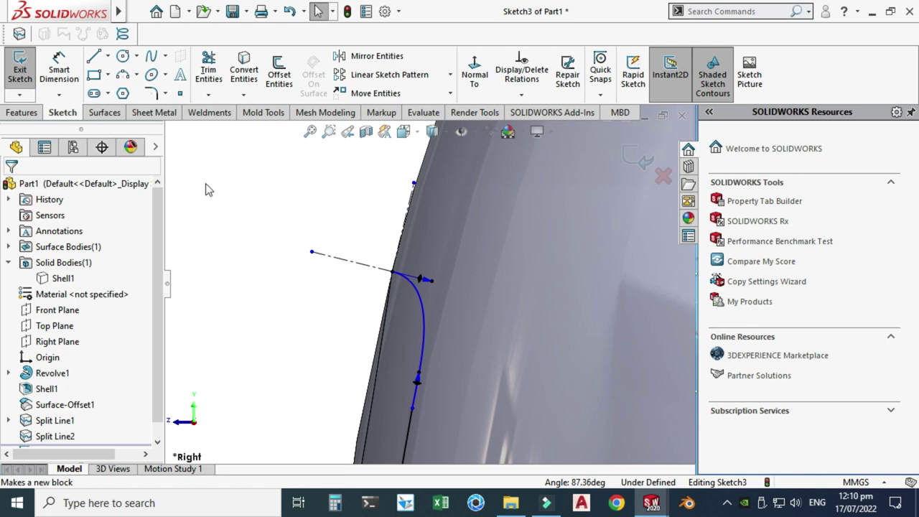
{"action": "left_click", "coordinate": [59, 66]}
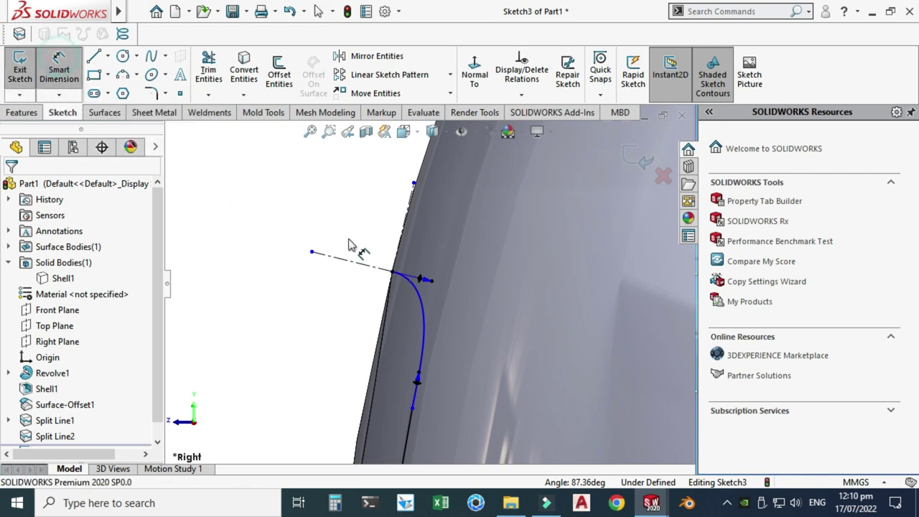
{"action": "left_click", "coordinate": [431, 281]}
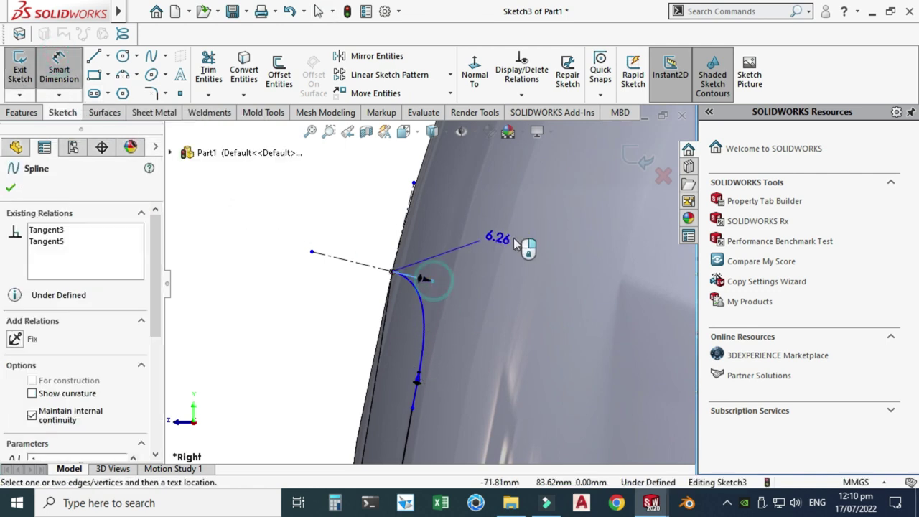
{"action": "left_click", "coordinate": [528, 240]}
{"action": "type", "text": "10"}
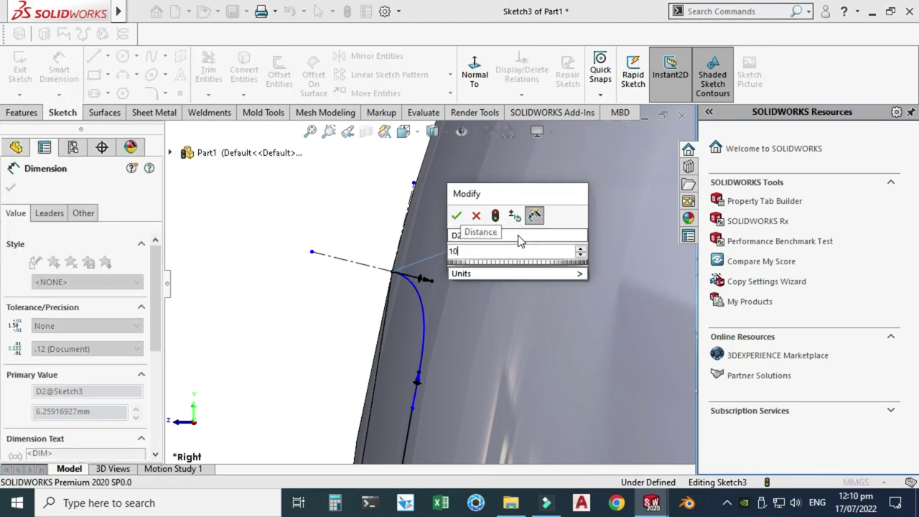
{"action": "key", "text": "Return"}
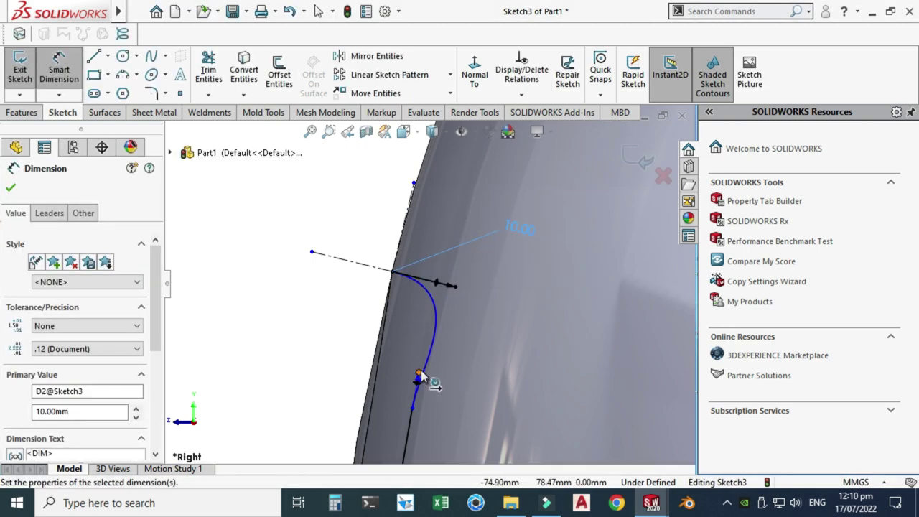
Dimension the upper spline's tangent handle at the offset arc to 5 mm
{"action": "left_click", "coordinate": [420, 373]}
{"action": "left_click", "coordinate": [533, 334]}
{"action": "type", "text": "5"}
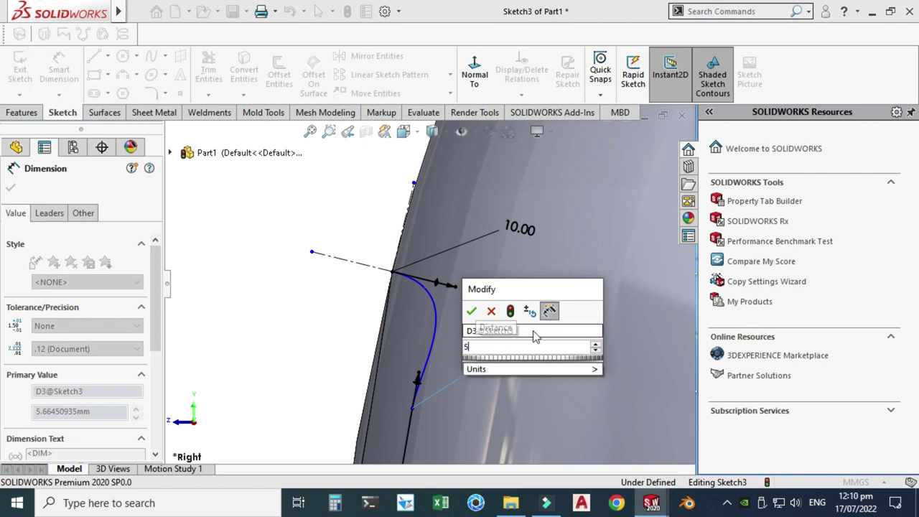
{"action": "key", "text": "Return"}
Set the vertical distance between the upper spline's two endpoints to 10 mm
{"action": "scroll", "coordinate": [431, 290], "scroll_direction": "up", "scroll_amount": 3}
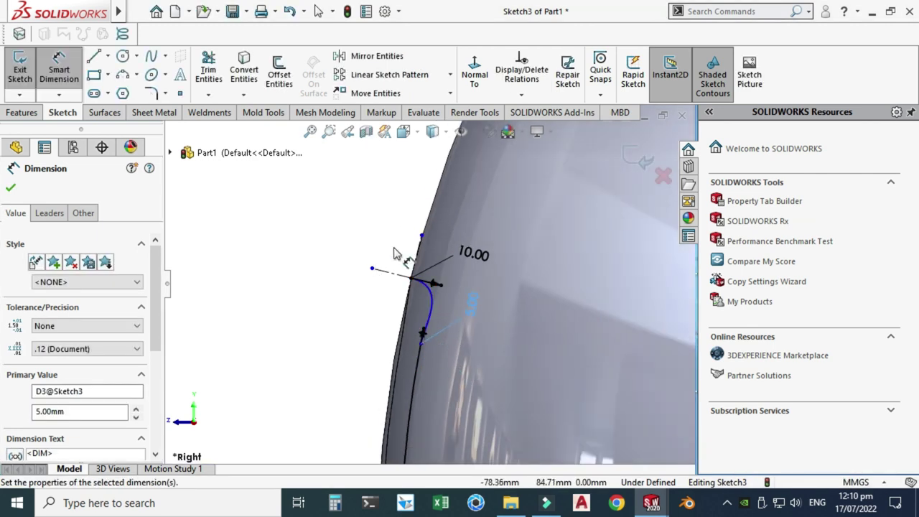
{"action": "left_click", "coordinate": [410, 279]}
{"action": "left_click", "coordinate": [421, 343]}
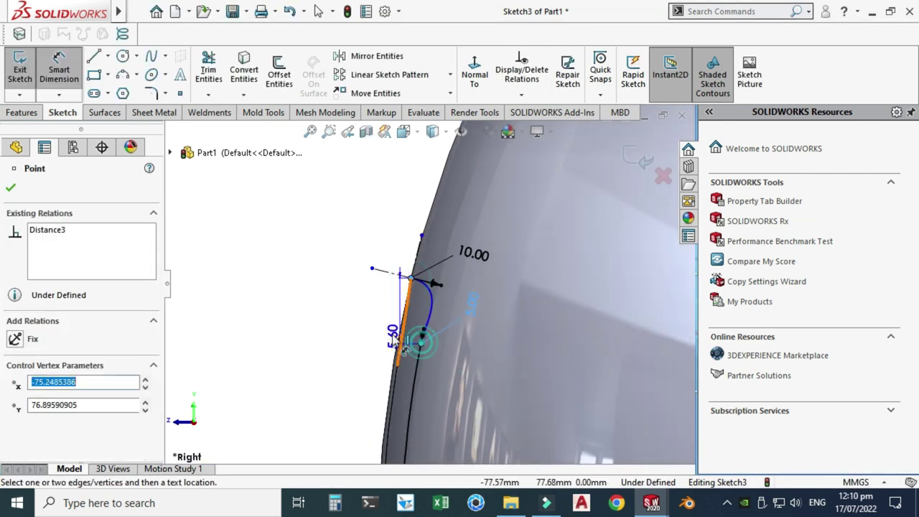
{"action": "left_click", "coordinate": [302, 307]}
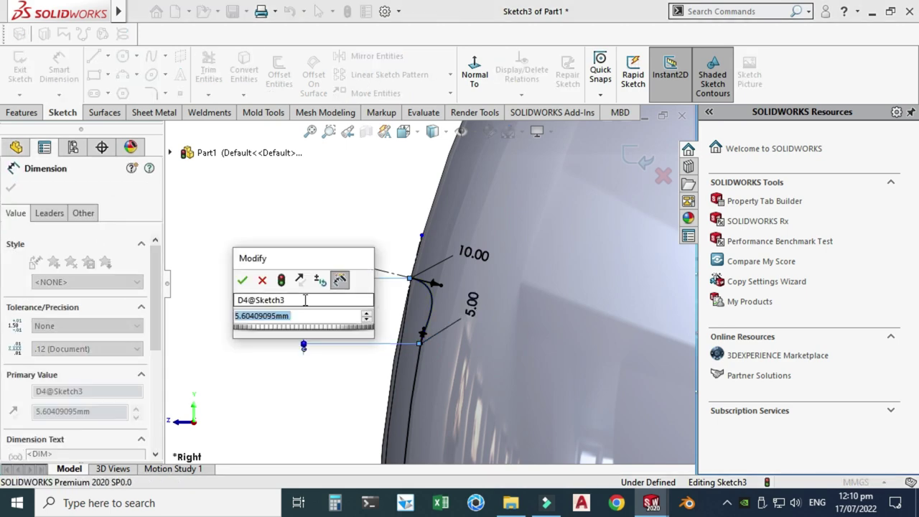
{"action": "type", "text": "10"}
{"action": "key", "text": "Return"}
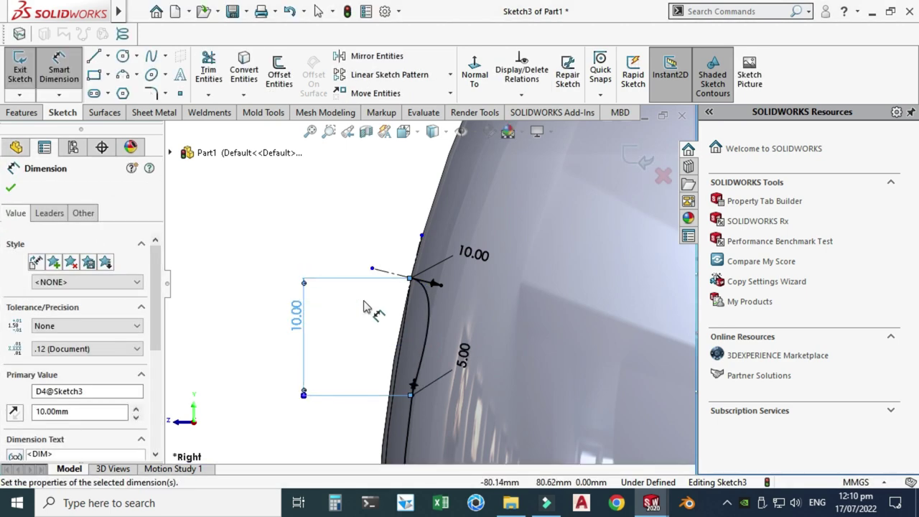
Make the lower spline tangent to the offset arc
{"action": "scroll", "coordinate": [367, 307], "scroll_direction": "up", "scroll_amount": 3}
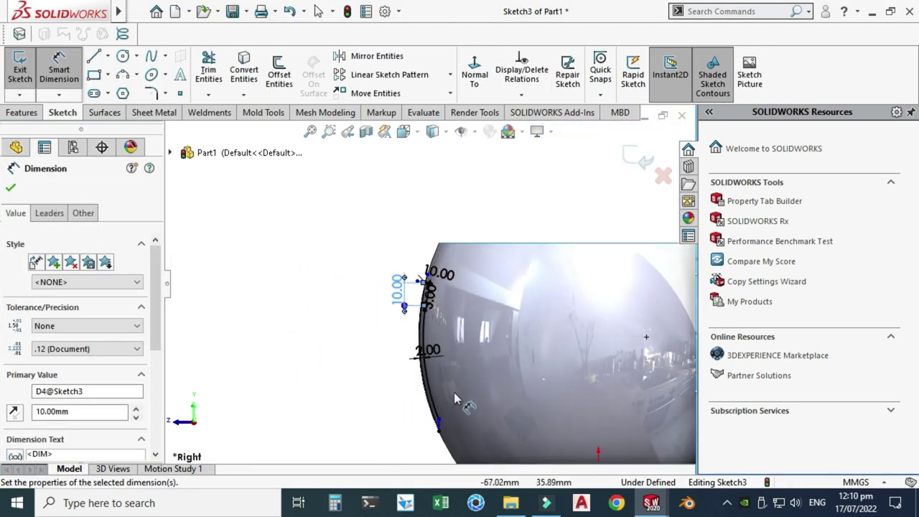
{"action": "scroll", "coordinate": [452, 402], "scroll_direction": "down", "scroll_amount": 2}
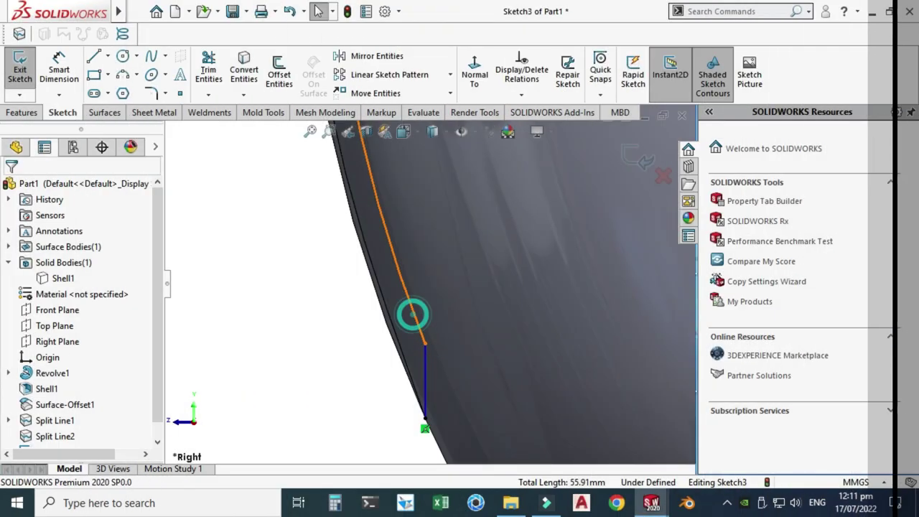
{"action": "left_click", "coordinate": [410, 311]}
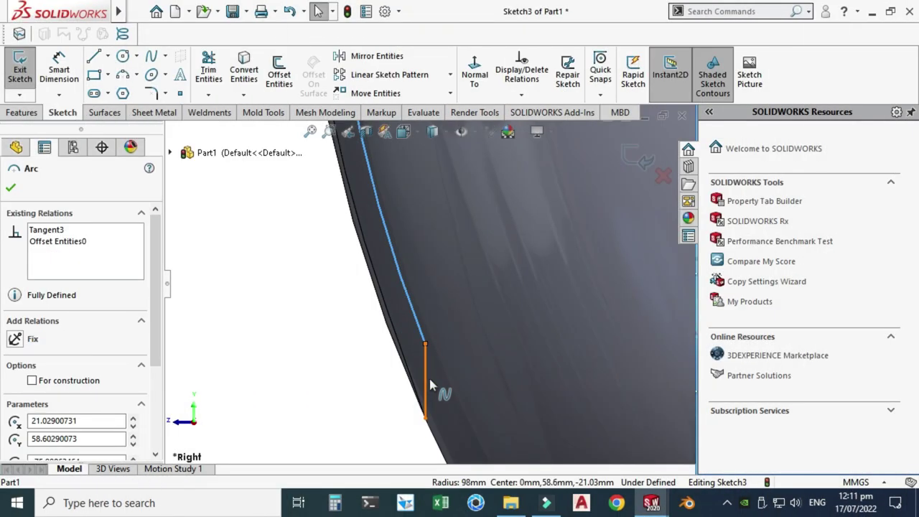
{"action": "left_click", "coordinate": [425, 378]}
{"action": "left_click", "coordinate": [416, 323], "text": "ctrl"}
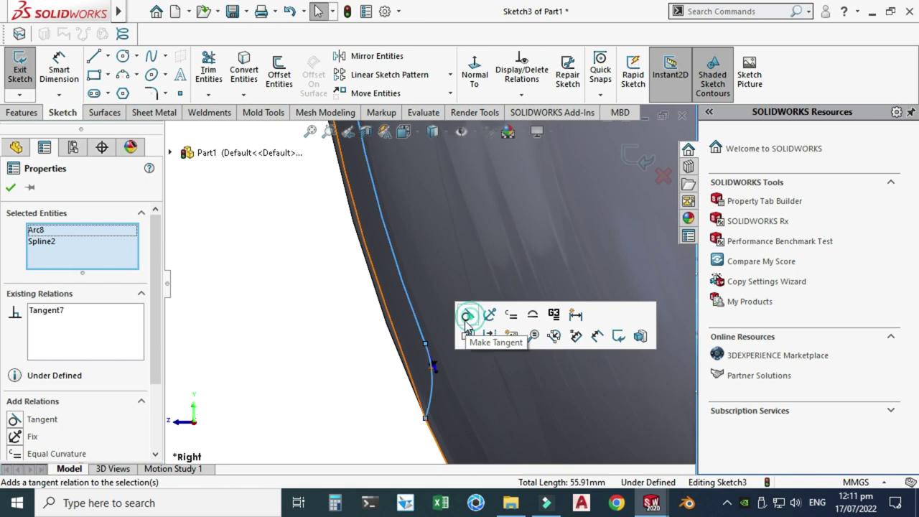
{"action": "left_click", "coordinate": [469, 314]}
Sketch a steep construction line downward from the lower spline's endpoint on the pot's edge
{"action": "scroll", "coordinate": [439, 356], "scroll_direction": "down", "scroll_amount": 2}
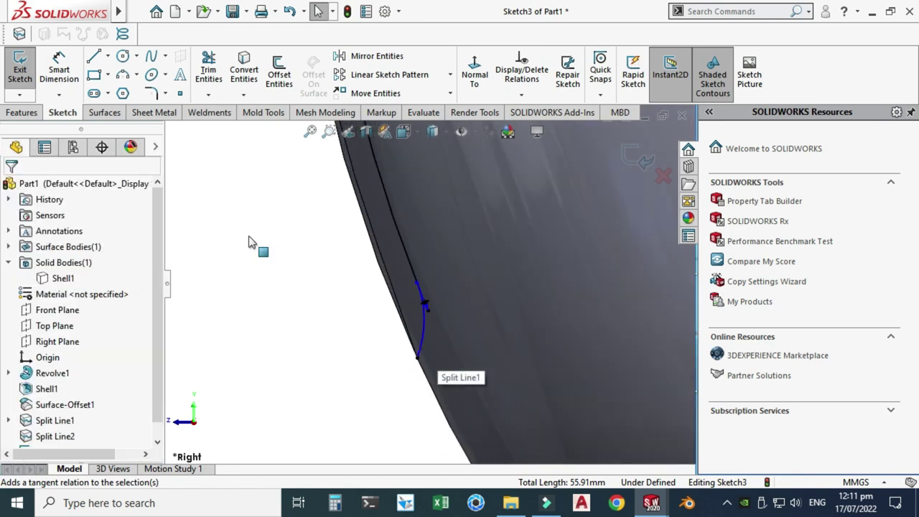
{"action": "left_click", "coordinate": [99, 59]}
{"action": "left_click", "coordinate": [107, 57]}
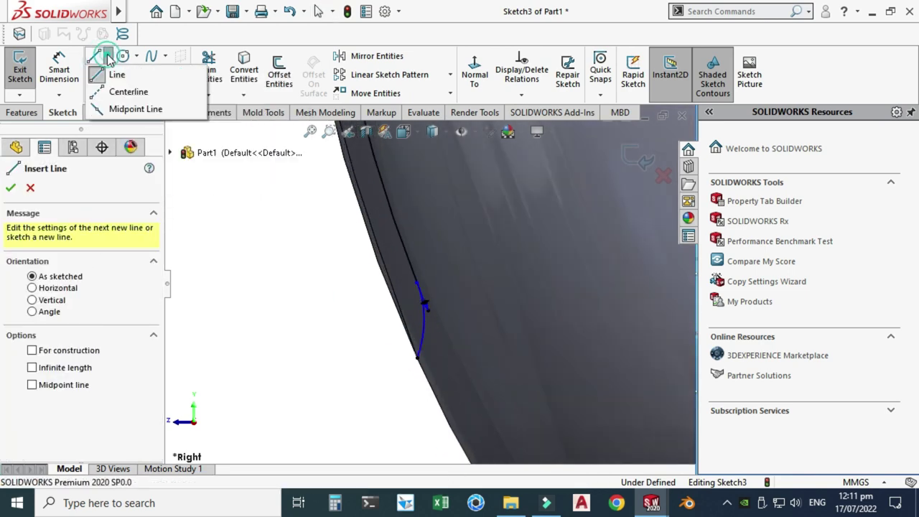
{"action": "left_click", "coordinate": [120, 92]}
{"action": "scroll", "coordinate": [396, 369], "scroll_direction": "down", "scroll_amount": 3}
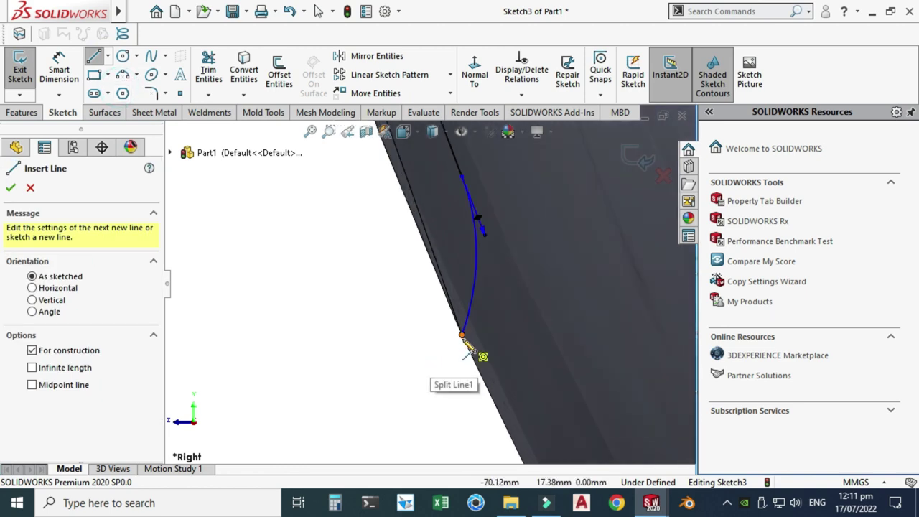
{"action": "left_click", "coordinate": [462, 335]}
{"action": "double_click", "coordinate": [488, 424]}
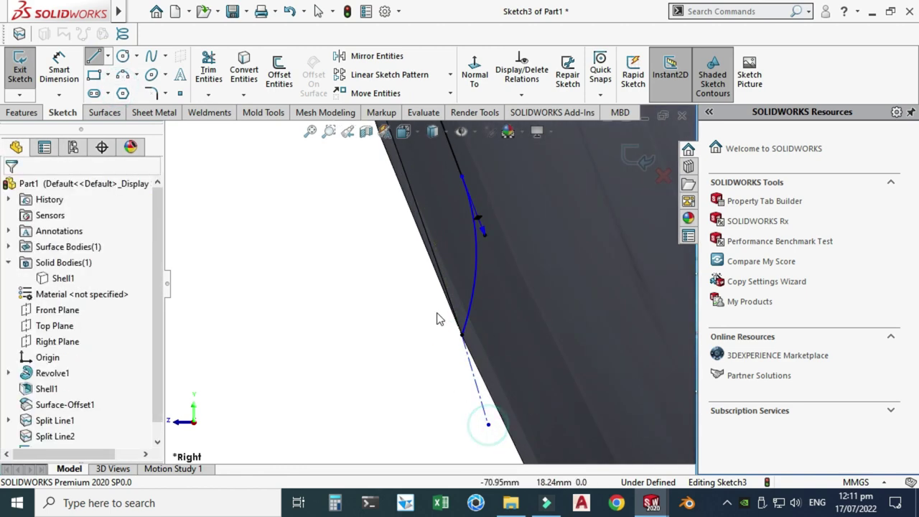
Make the lower construction line tangent to the pot's centre split edge
{"action": "left_click", "coordinate": [439, 284]}
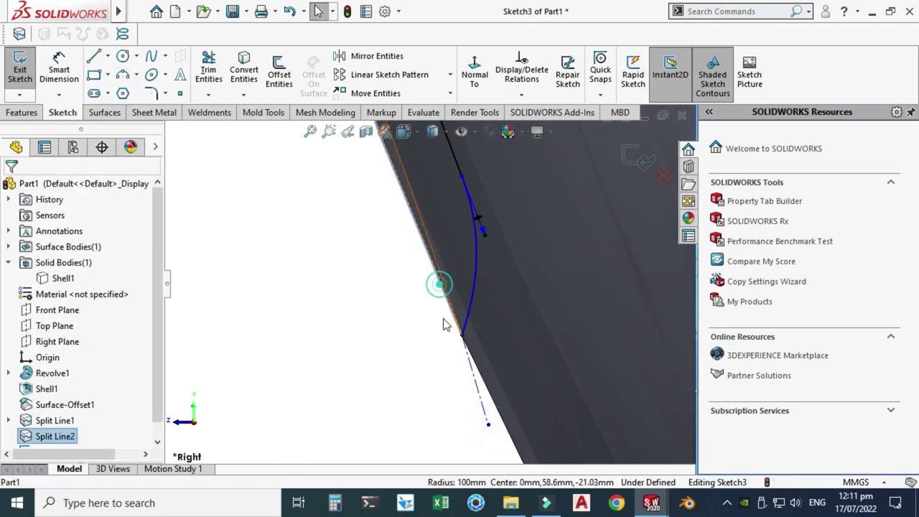
{"action": "left_click", "coordinate": [481, 402], "text": "ctrl"}
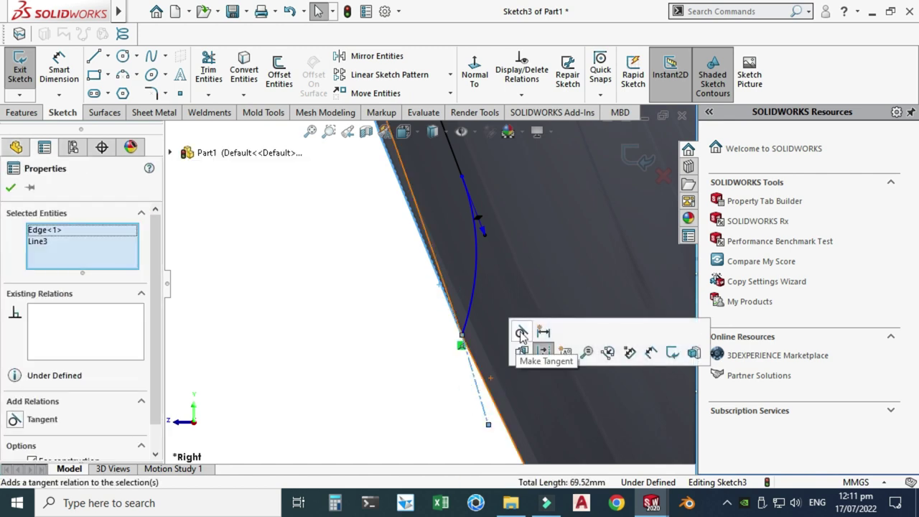
{"action": "left_click", "coordinate": [524, 333]}
{"action": "key", "text": "Escape"}
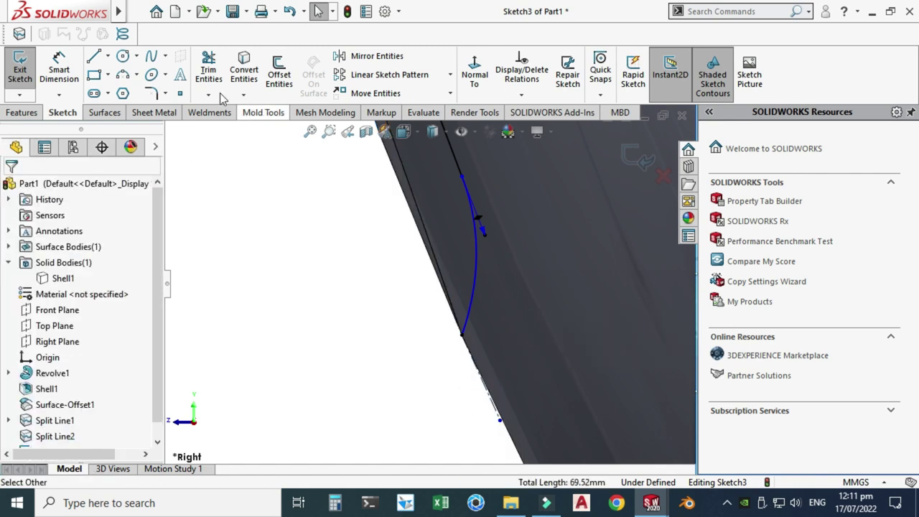
Sketch another construction line outward and diagonally down from the lower spline's endpoint on the pot's edge
{"action": "left_click", "coordinate": [107, 57]}
{"action": "left_click", "coordinate": [121, 89]}
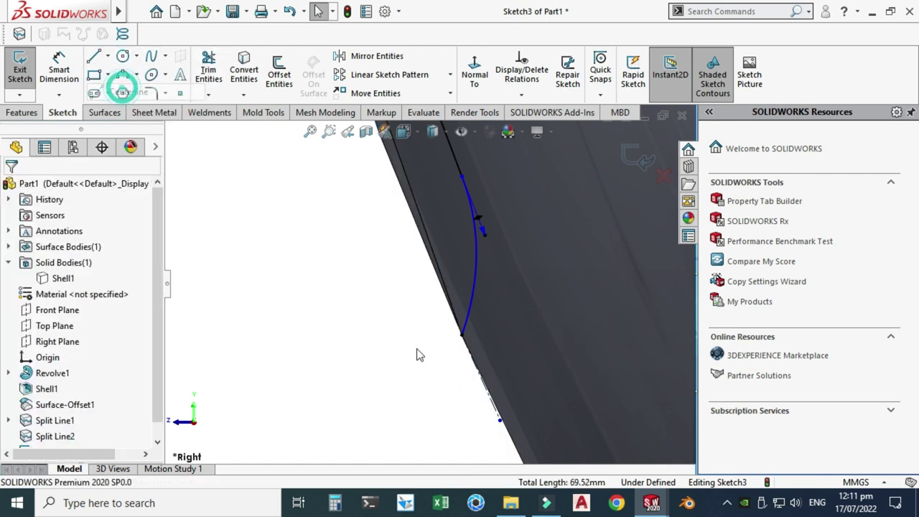
{"action": "left_click", "coordinate": [461, 335]}
{"action": "left_click", "coordinate": [386, 424]}
{"action": "key", "text": "Escape"}
Make the lower spline tangent to the outward diagonal construction line
{"action": "scroll", "coordinate": [460, 326], "scroll_direction": "down", "scroll_amount": 2}
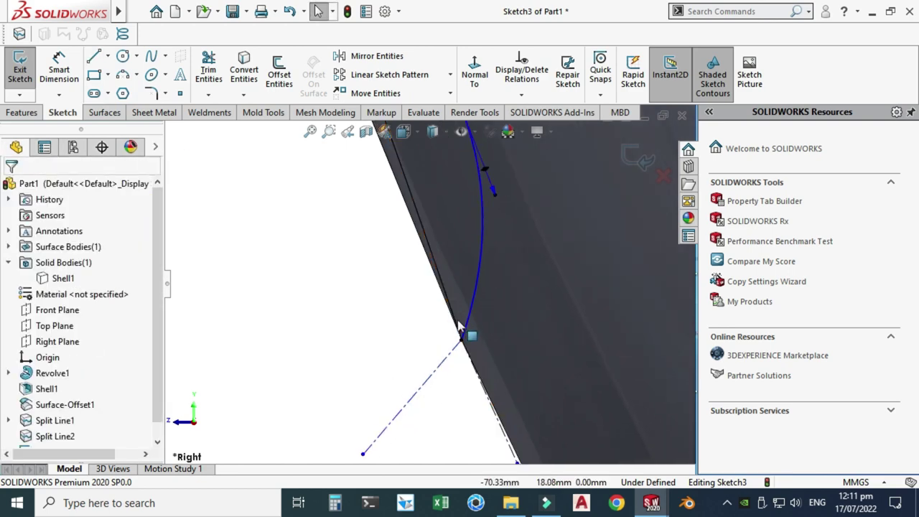
{"action": "left_click", "coordinate": [468, 321]}
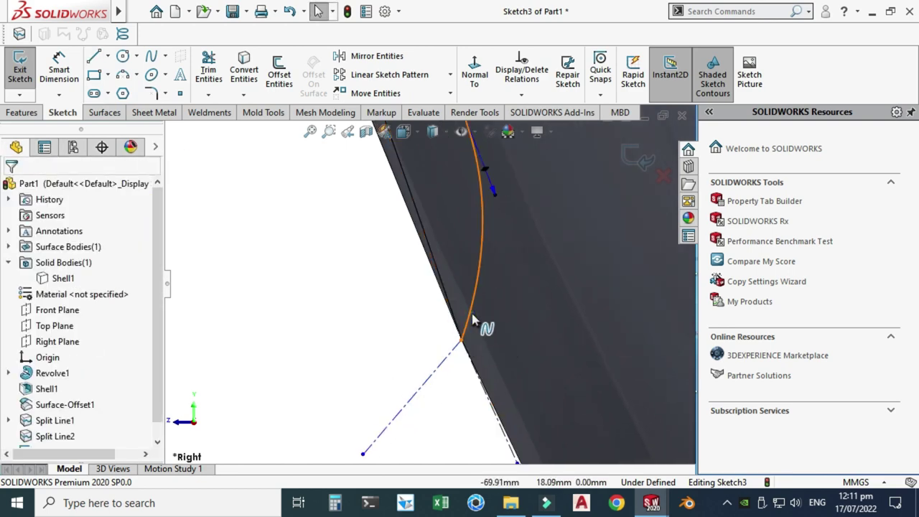
{"action": "left_click", "coordinate": [444, 361], "text": "ctrl"}
{"action": "left_click", "coordinate": [22, 438]}
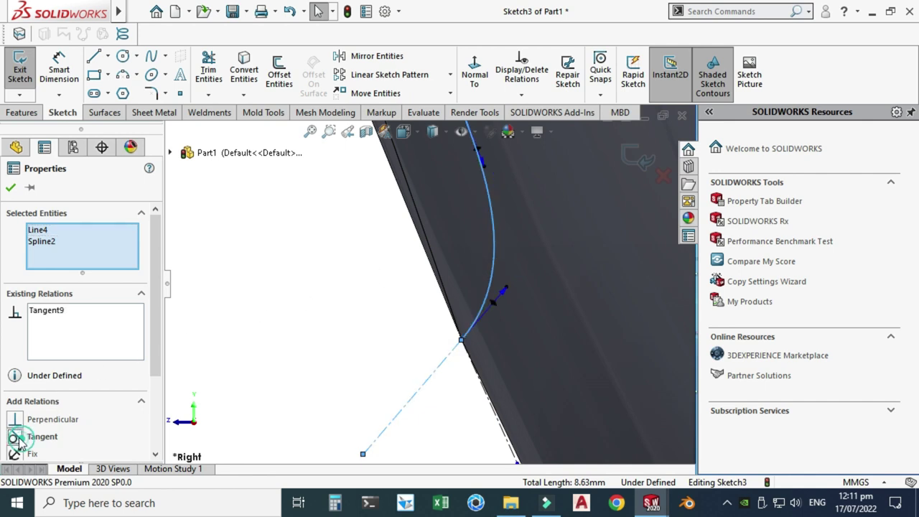
Make the lower spline's end handle perpendicular to the steep construction line running down the pot's edge
{"action": "key", "text": "Escape"}
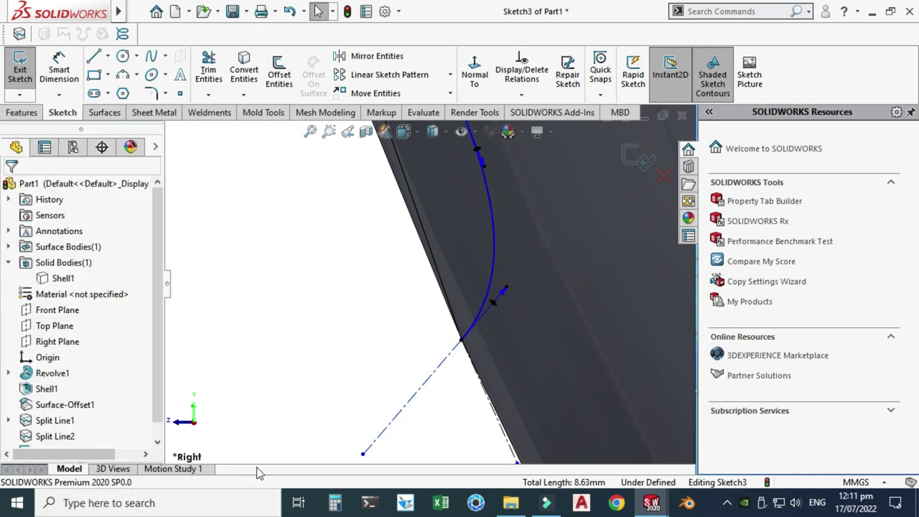
{"action": "scroll", "coordinate": [486, 407], "scroll_direction": "down", "scroll_amount": 2}
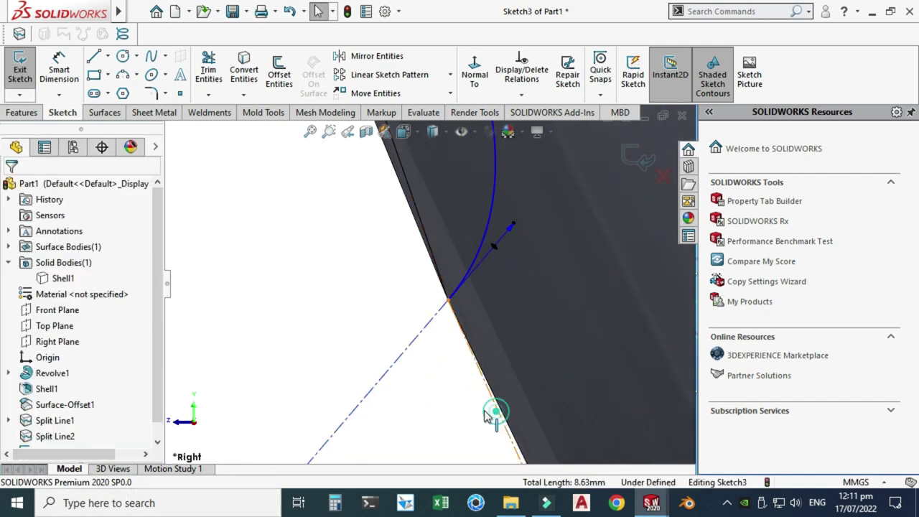
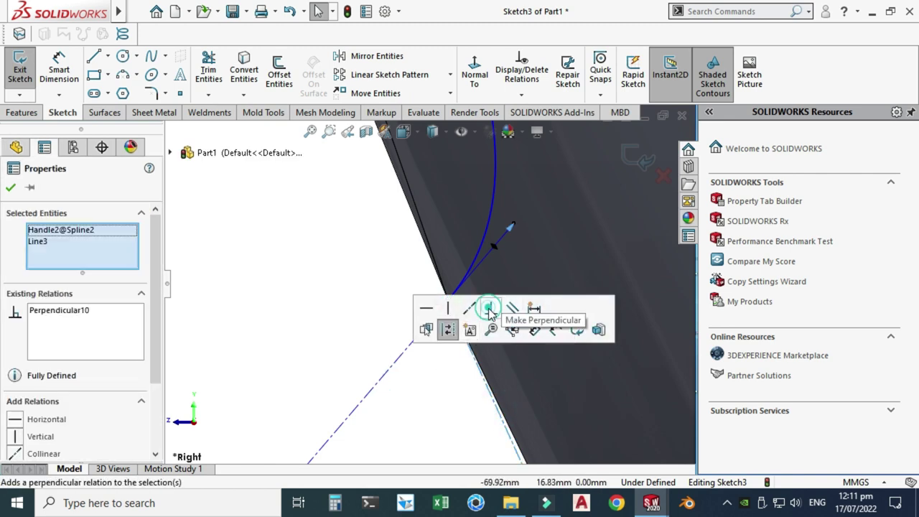
{"action": "left_click", "coordinate": [406, 356]}
{"action": "scroll", "coordinate": [396, 355], "scroll_direction": "up", "scroll_amount": 6}
{"action": "scroll", "coordinate": [463, 238], "scroll_direction": "down", "scroll_amount": 2}
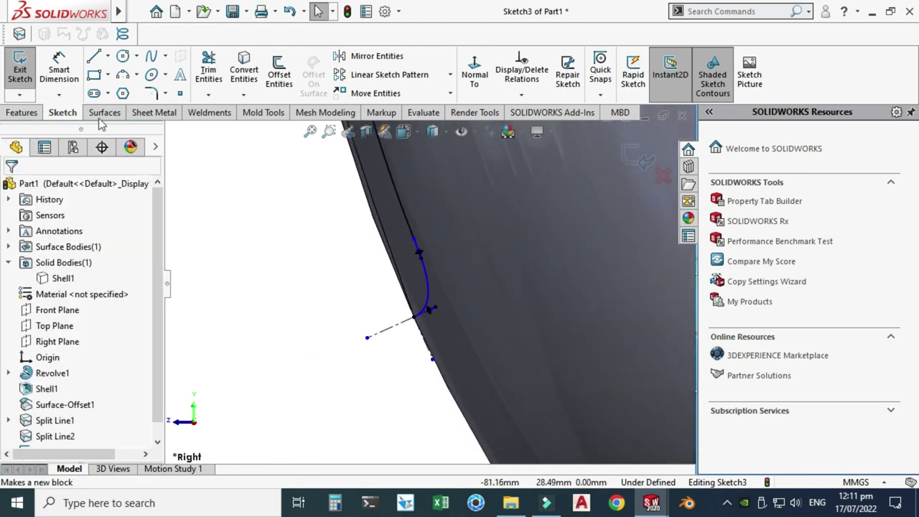
Dimension the lower spline's tangent handle at its endpoint on the pot's edge to 10 mm
{"action": "left_click", "coordinate": [59, 69]}
{"action": "scroll", "coordinate": [450, 290], "scroll_direction": "down", "scroll_amount": 1}
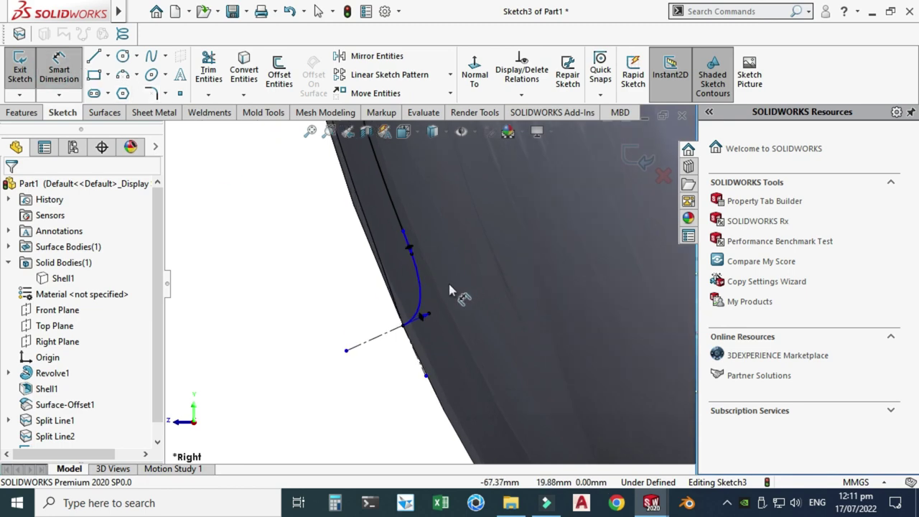
{"action": "left_click", "coordinate": [427, 315]}
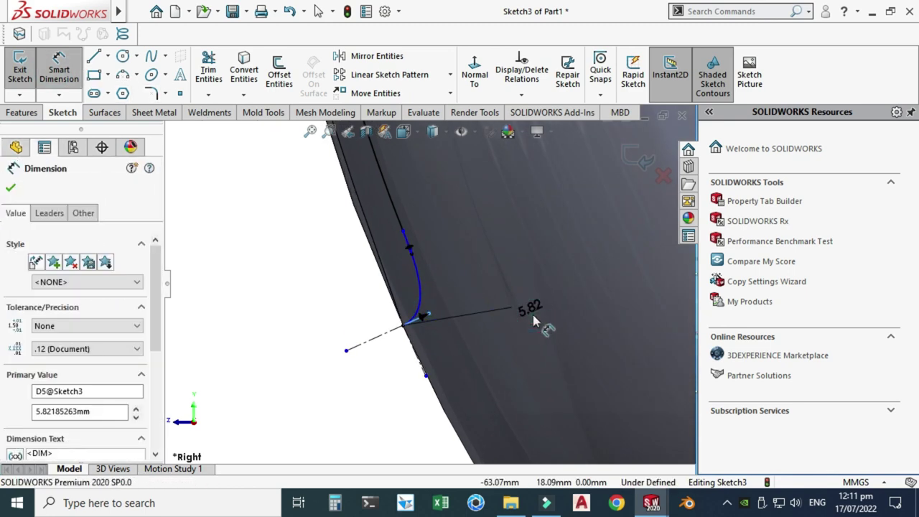
{"action": "left_click", "coordinate": [531, 314]}
{"action": "type", "text": "10"}
{"action": "key", "text": "Return"}
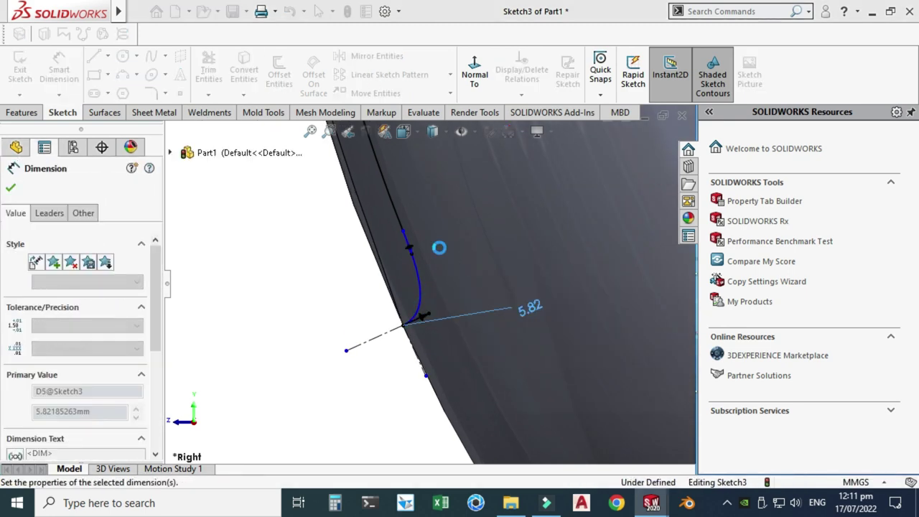
Dimension the lower spline's tangent handle at its junction with the offset curve to 5 mm
{"action": "left_click", "coordinate": [422, 262]}
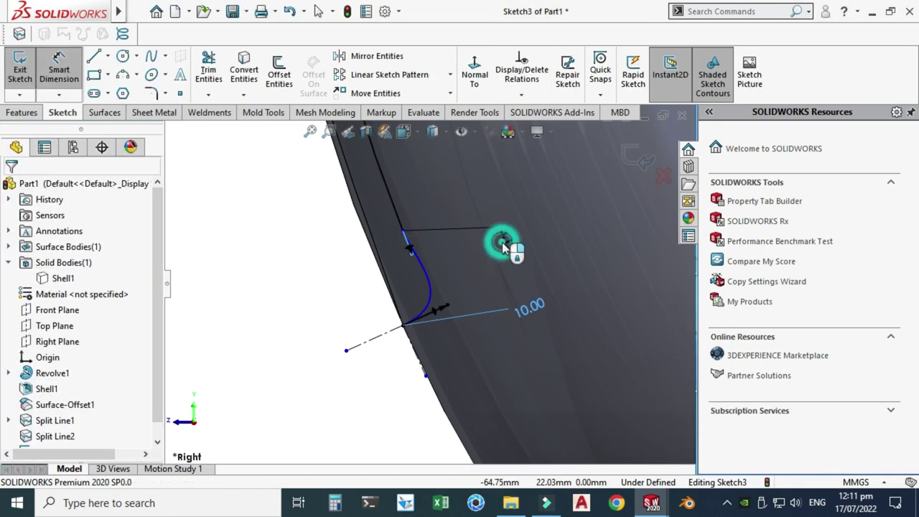
{"action": "left_click", "coordinate": [501, 242]}
{"action": "type", "text": "5"}
{"action": "key", "text": "Return"}
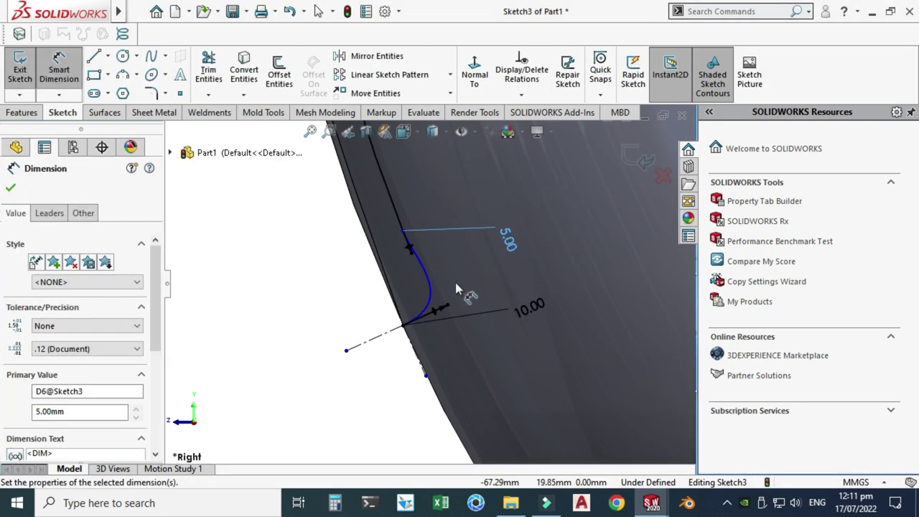
Set the vertical distance between the lower spline's two endpoints to 10 mm
{"action": "scroll", "coordinate": [404, 245], "scroll_direction": "down", "scroll_amount": 2}
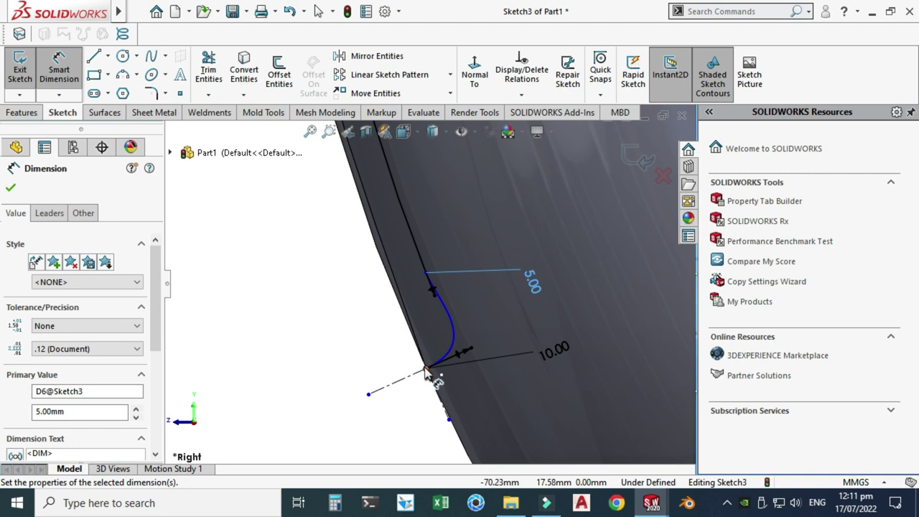
{"action": "left_click", "coordinate": [427, 370]}
{"action": "left_click", "coordinate": [426, 273]}
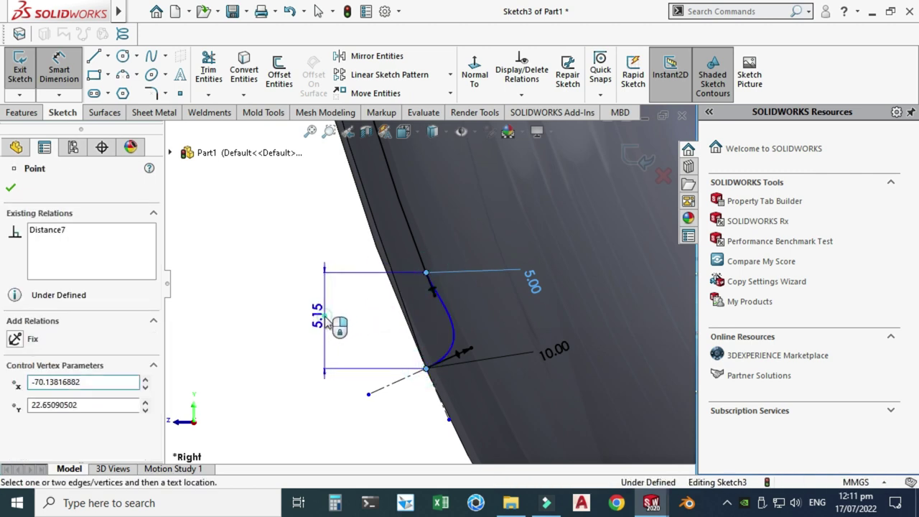
{"action": "left_click", "coordinate": [328, 323]}
{"action": "type", "text": "100"}
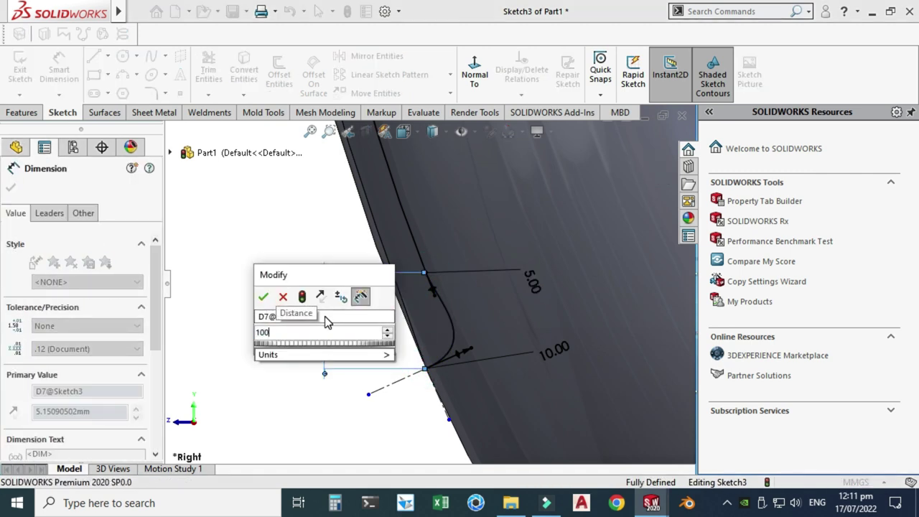
{"action": "key", "text": "BackSpace"}
{"action": "key", "text": "Return"}
{"action": "key", "text": "Escape"}
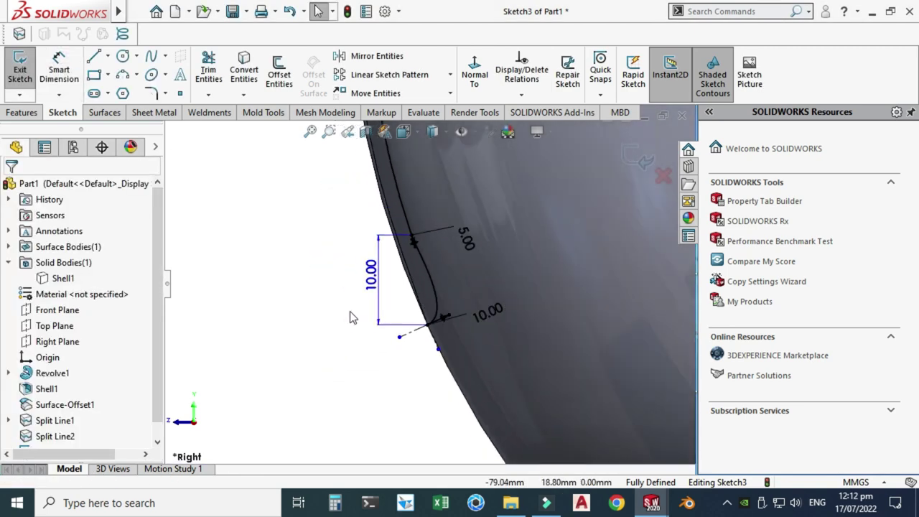
Check the vertical distance from the pot's top rim to the upper spline's endpoint, without placing a dimension
{"action": "scroll", "coordinate": [400, 298], "scroll_direction": "up", "scroll_amount": 9}
{"action": "scroll", "coordinate": [477, 147], "scroll_direction": "down", "scroll_amount": 5}
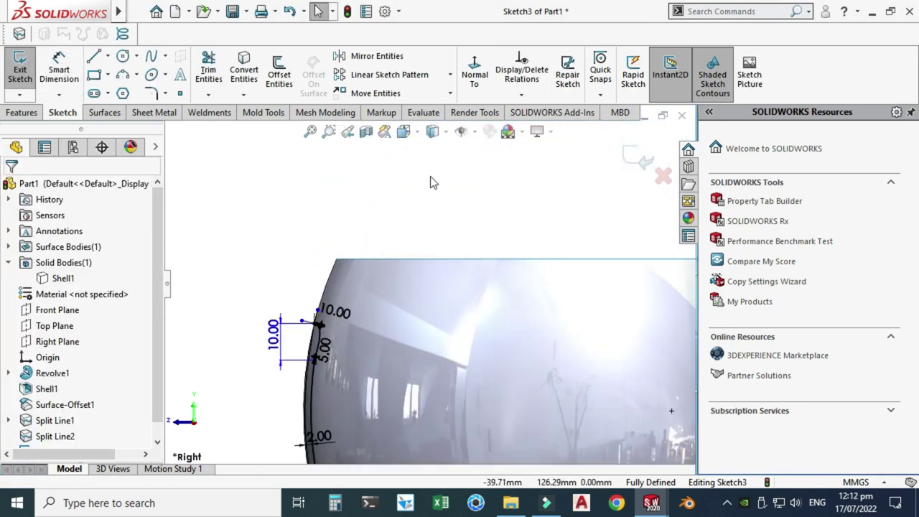
{"action": "scroll", "coordinate": [313, 290], "scroll_direction": "down", "scroll_amount": 1}
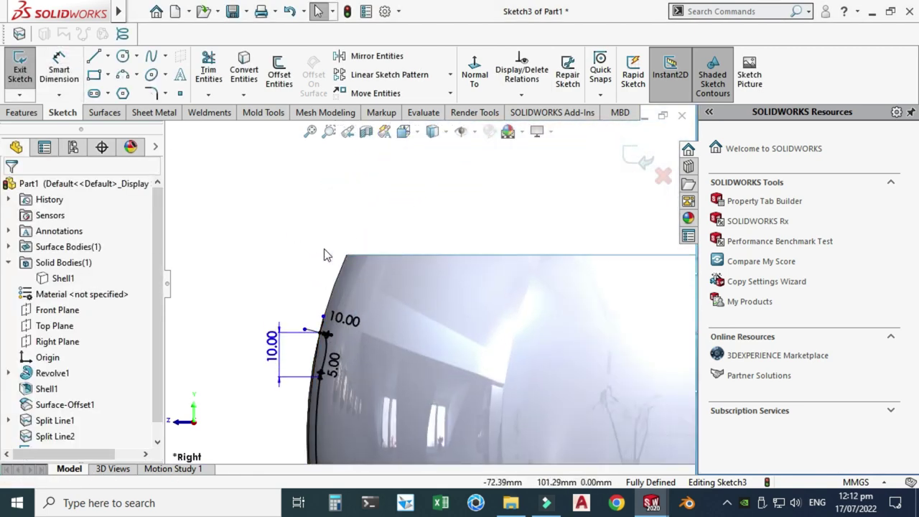
{"action": "left_click", "coordinate": [59, 69]}
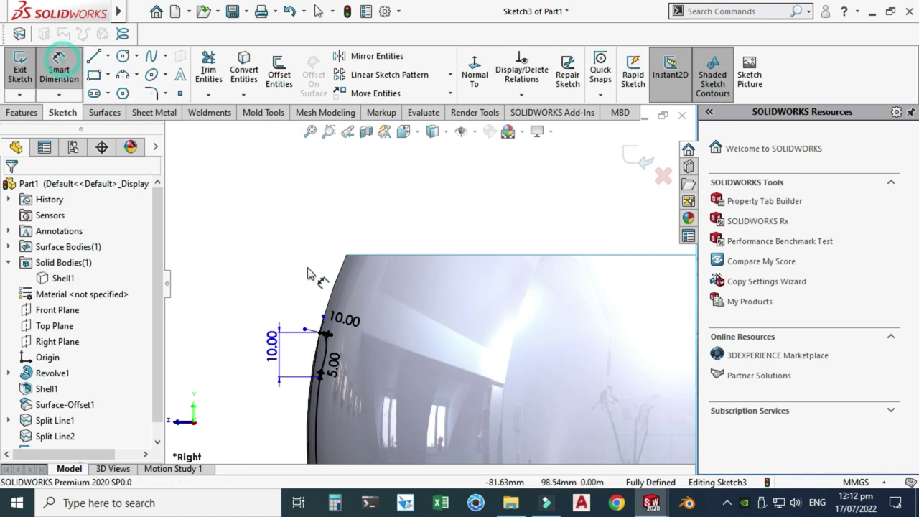
{"action": "left_click", "coordinate": [347, 255]}
{"action": "scroll", "coordinate": [316, 335], "scroll_direction": "down", "scroll_amount": 2}
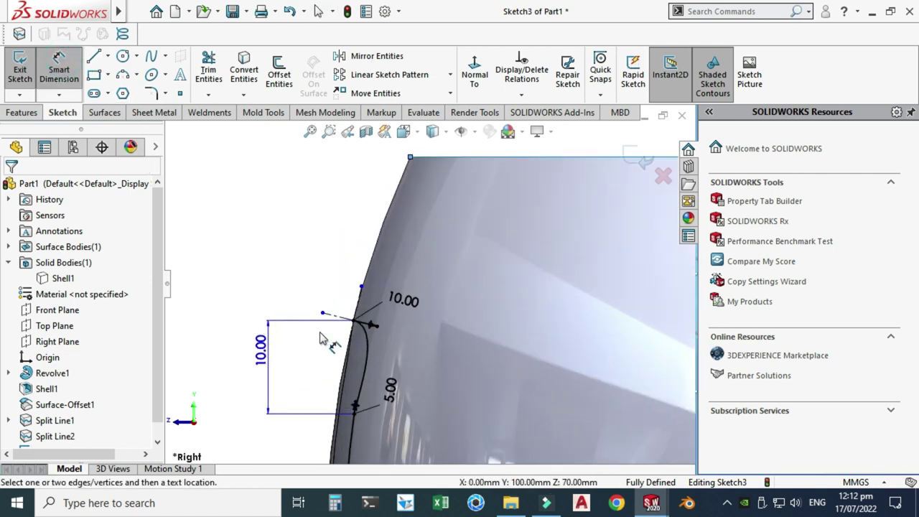
{"action": "left_click", "coordinate": [357, 324]}
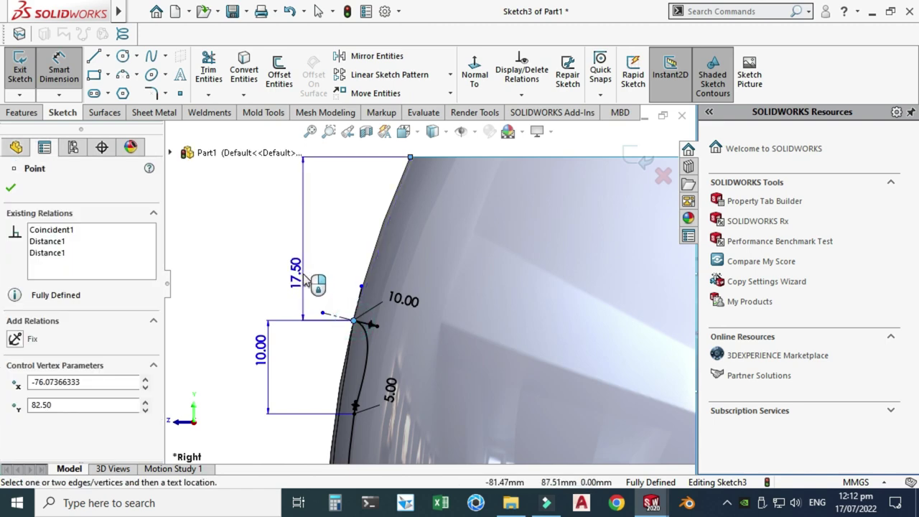
{"action": "scroll", "coordinate": [323, 283], "scroll_direction": "up", "scroll_amount": 2}
{"action": "key", "text": "Escape"}
{"action": "scroll", "coordinate": [340, 262], "scroll_direction": "up", "scroll_amount": 4}
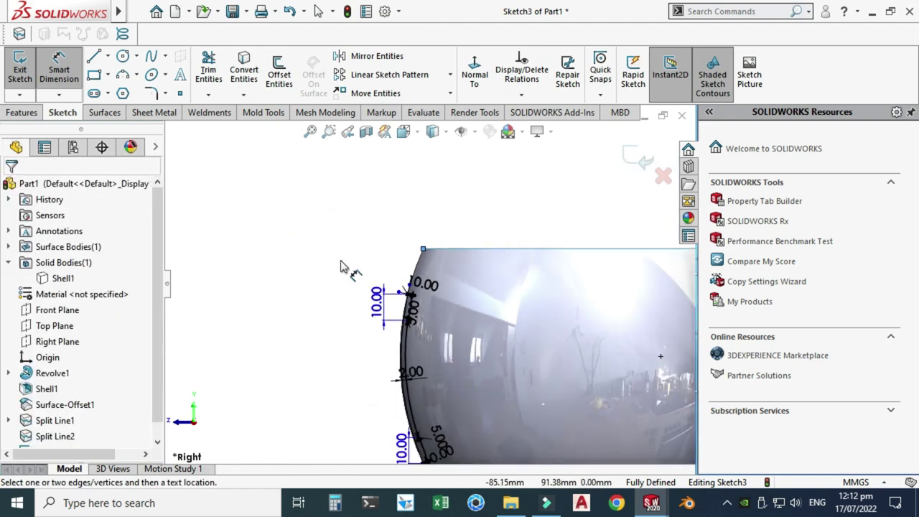
Check the vertical distance from the lower spline's endpoint to the origin, without placing a dimension
{"action": "scroll", "coordinate": [451, 387], "scroll_direction": "down", "scroll_amount": 2}
{"action": "scroll", "coordinate": [407, 347], "scroll_direction": "down", "scroll_amount": 2}
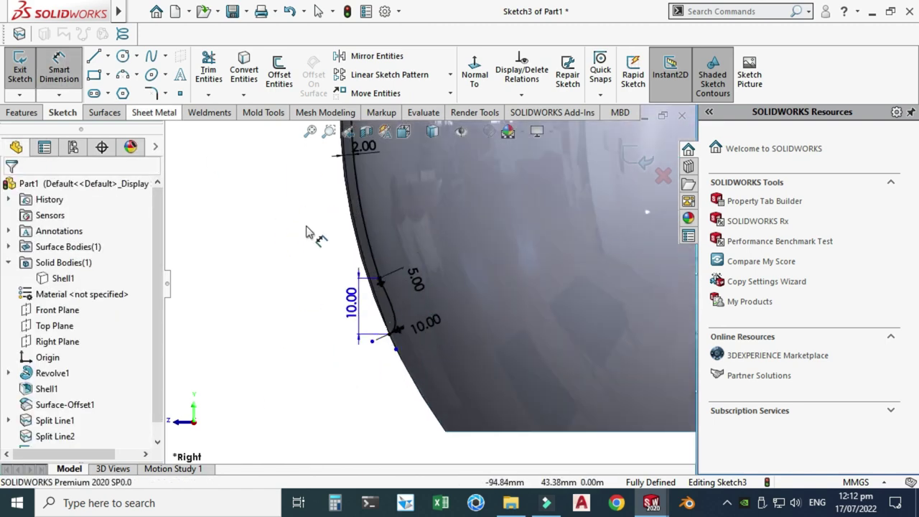
{"action": "left_click", "coordinate": [389, 335]}
{"action": "scroll", "coordinate": [435, 280], "scroll_direction": "up", "scroll_amount": 2}
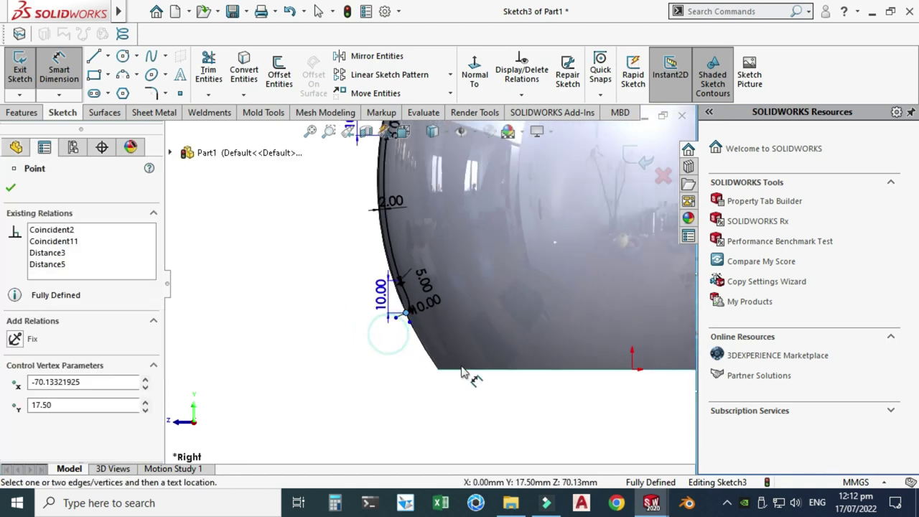
{"action": "left_click", "coordinate": [633, 371]}
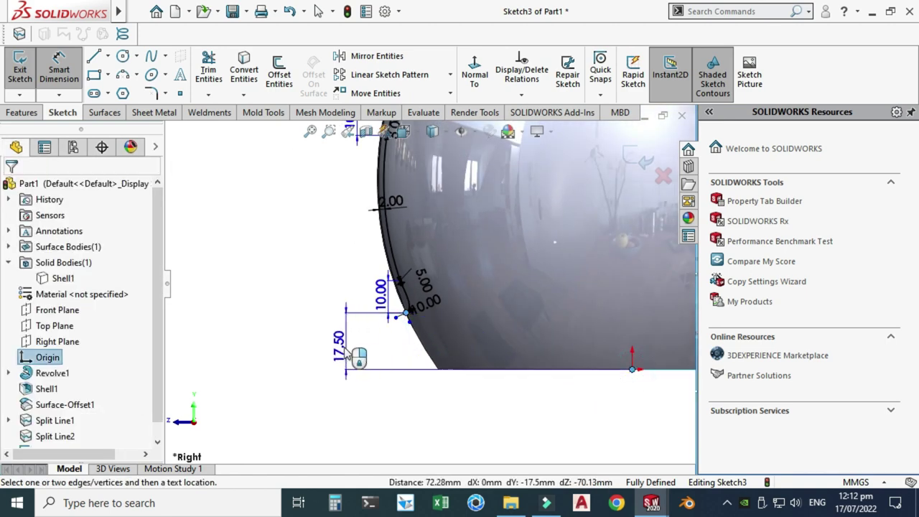
{"action": "key", "text": "Escape"}
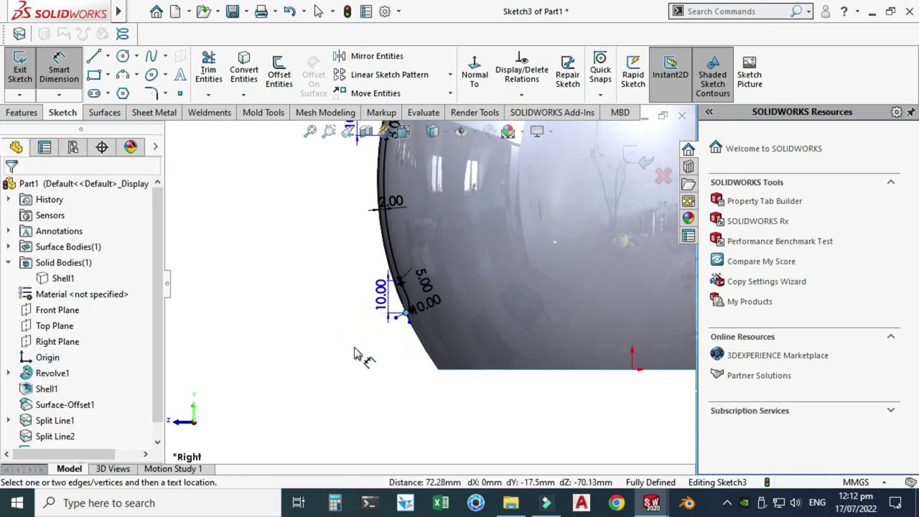
Exit the profile sketch and reopen Sketch3 for editing
{"action": "scroll", "coordinate": [357, 345], "scroll_direction": "up", "scroll_amount": 3}
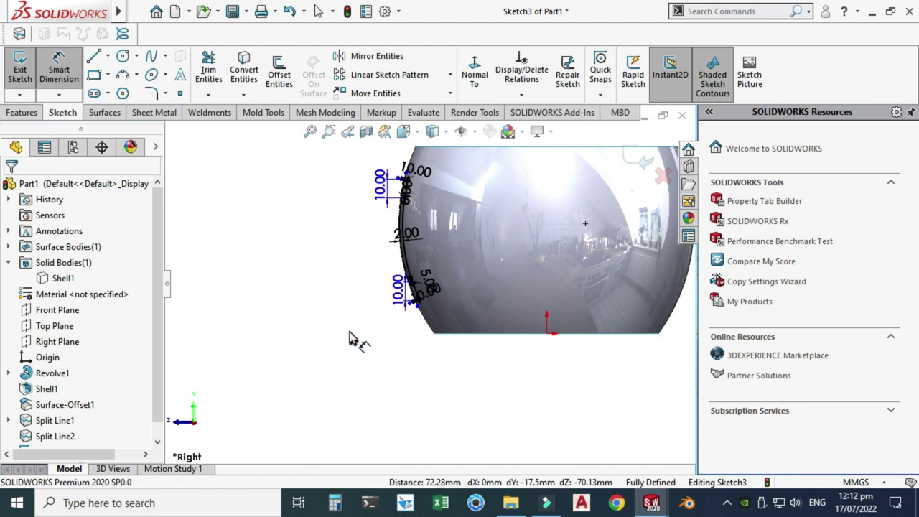
{"action": "left_click", "coordinate": [639, 159]}
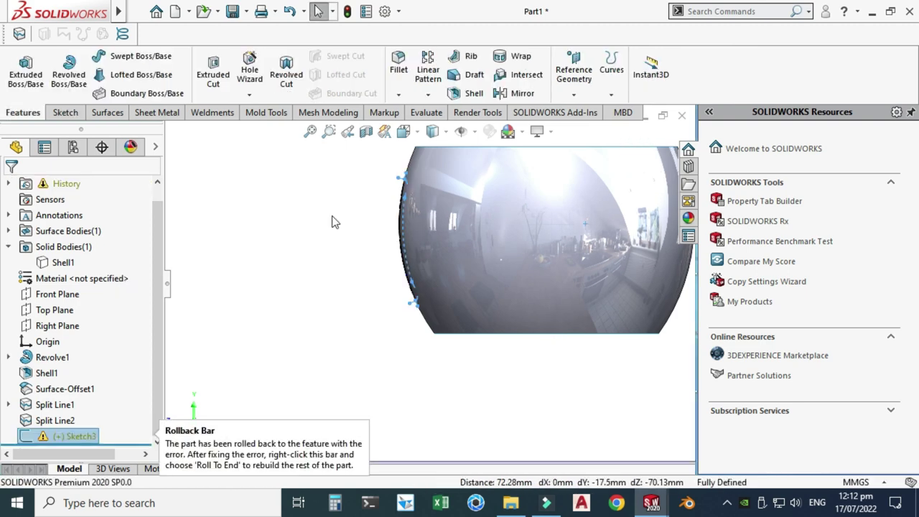
{"action": "left_click_drag", "start_coordinate": [157, 307], "coordinate": [157, 320]}
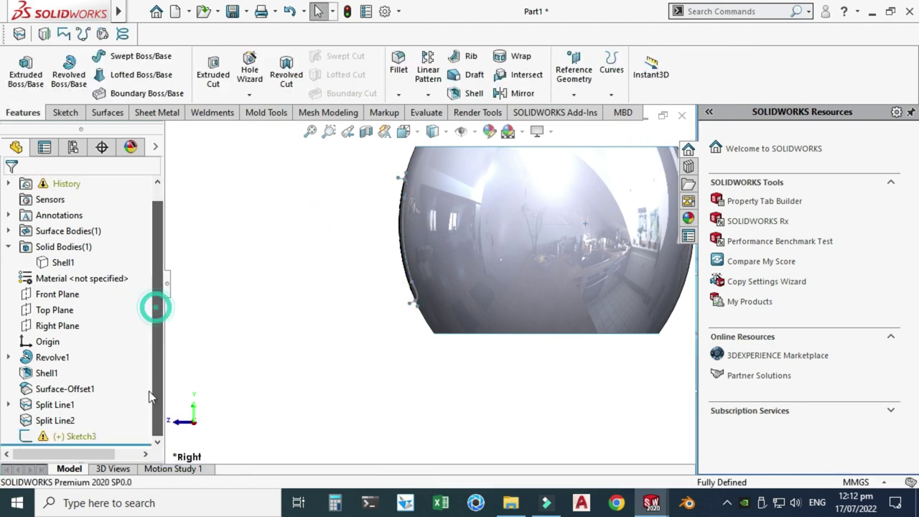
{"action": "left_click", "coordinate": [69, 437]}
{"action": "left_click", "coordinate": [83, 415]}
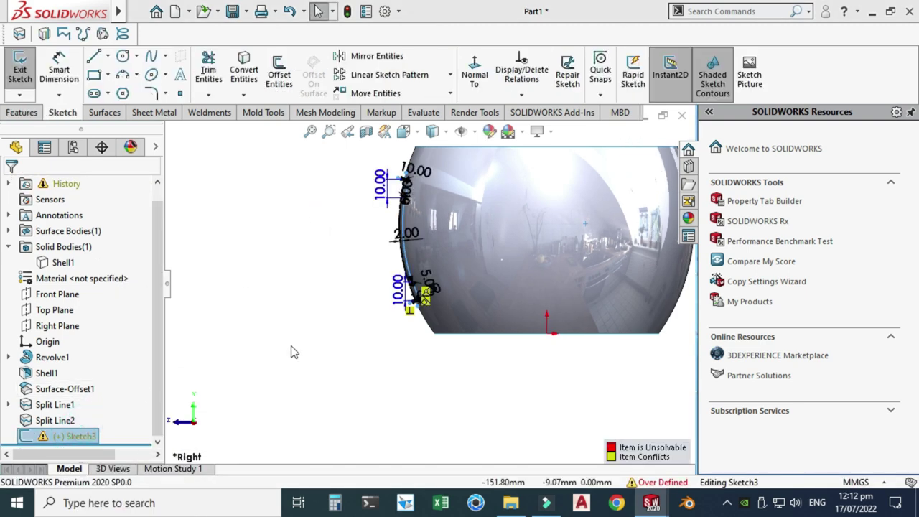
Remove the conflicting perpendicular relation at the lower spline's construction line and exit the sketch
{"action": "scroll", "coordinate": [441, 304], "scroll_direction": "down", "scroll_amount": 4}
{"action": "left_click", "coordinate": [433, 300]}
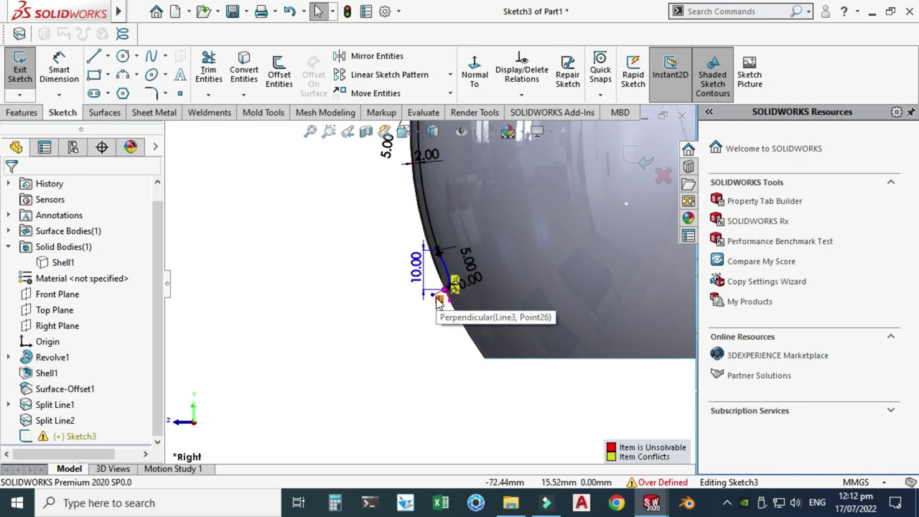
{"action": "key", "text": "ctrl+z"}
{"action": "scroll", "coordinate": [443, 343], "scroll_direction": "up", "scroll_amount": 3}
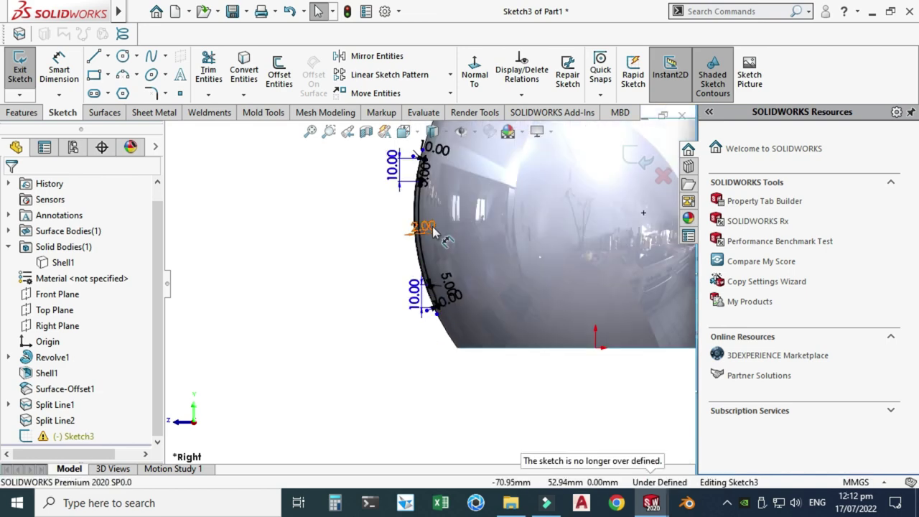
{"action": "scroll", "coordinate": [437, 215], "scroll_direction": "down", "scroll_amount": 4}
{"action": "scroll", "coordinate": [452, 253], "scroll_direction": "up", "scroll_amount": 2}
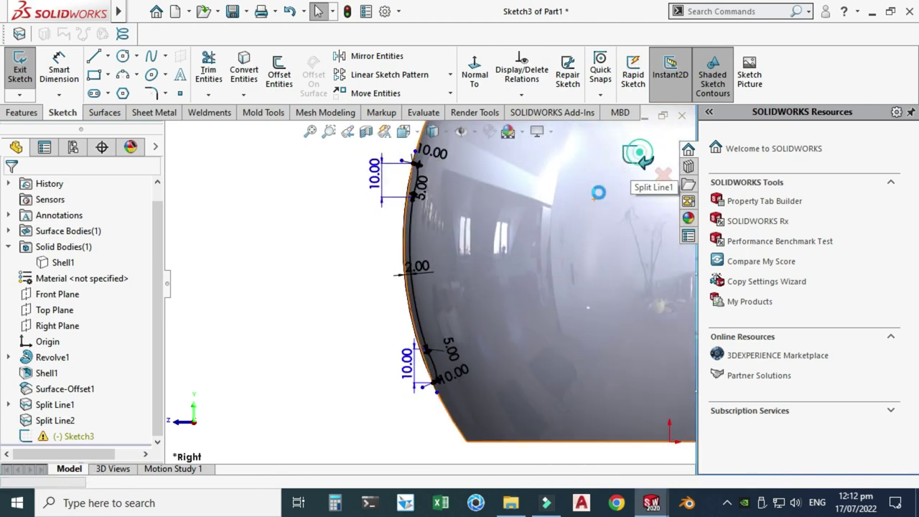
{"action": "left_click", "coordinate": [635, 155]}
Start a Boundary Surface and add the slot's top arc, inner straight edge and bottom arc as the first open group of Direction 1
{"action": "mouse_move", "coordinate": [402, 262]}
{"action": "middle_mouse_down"}
{"action": "mouse_move", "coordinate": [422, 251]}
{"action": "mouse_move", "coordinate": [438, 255]}
{"action": "middle_mouse_up"}
{"action": "scroll", "coordinate": [420, 250], "scroll_direction": "down", "scroll_amount": 8}
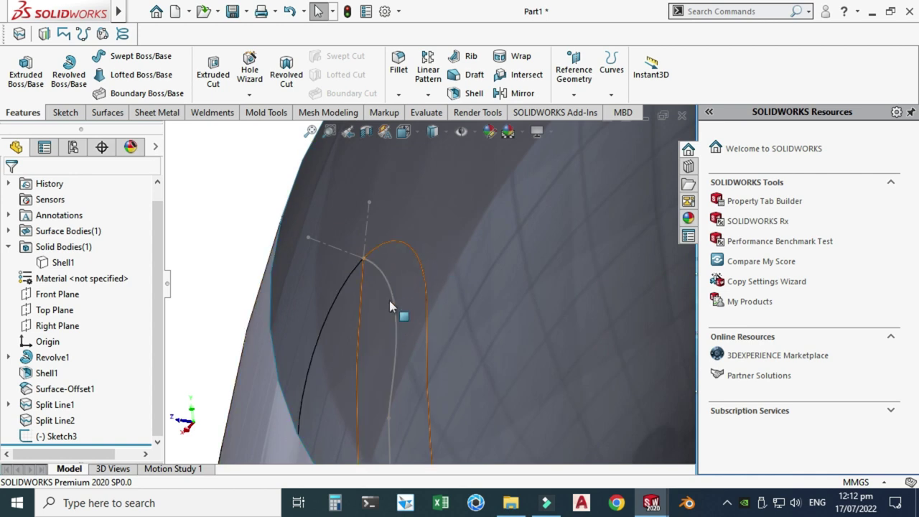
{"action": "scroll", "coordinate": [393, 292], "scroll_direction": "up", "scroll_amount": 4}
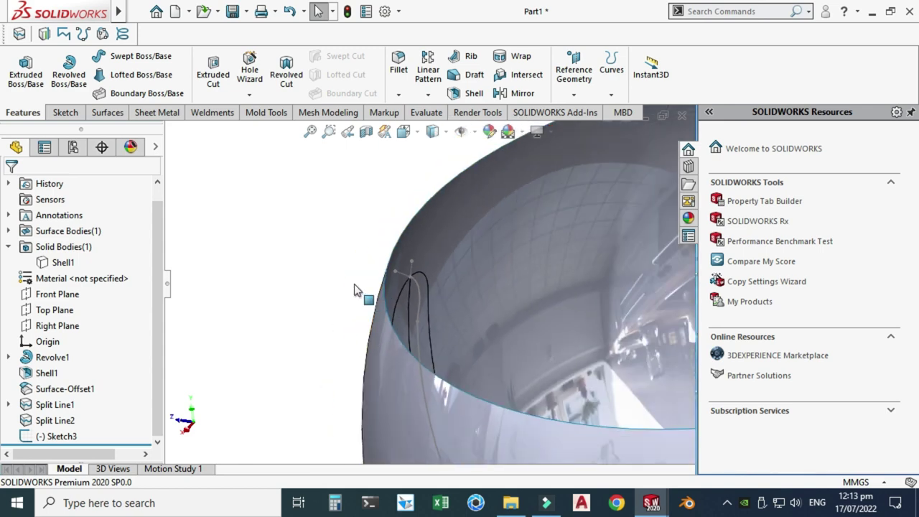
{"action": "middle_click_drag", "start_coordinate": [372, 334], "coordinate": [380, 294]}
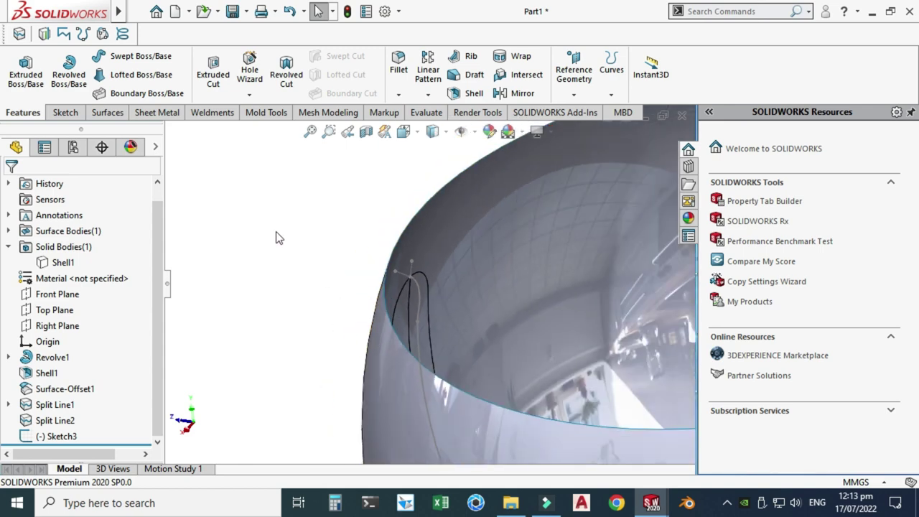
{"action": "left_click", "coordinate": [111, 113]}
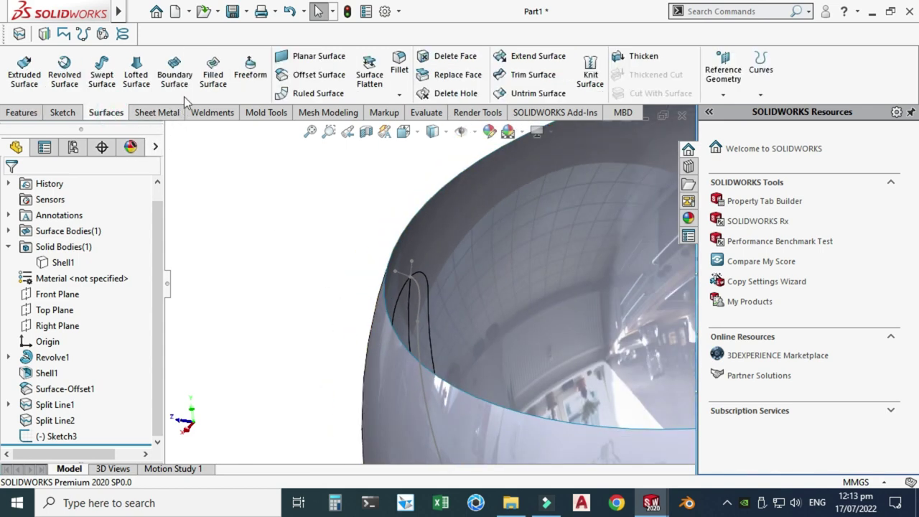
{"action": "left_click", "coordinate": [176, 75]}
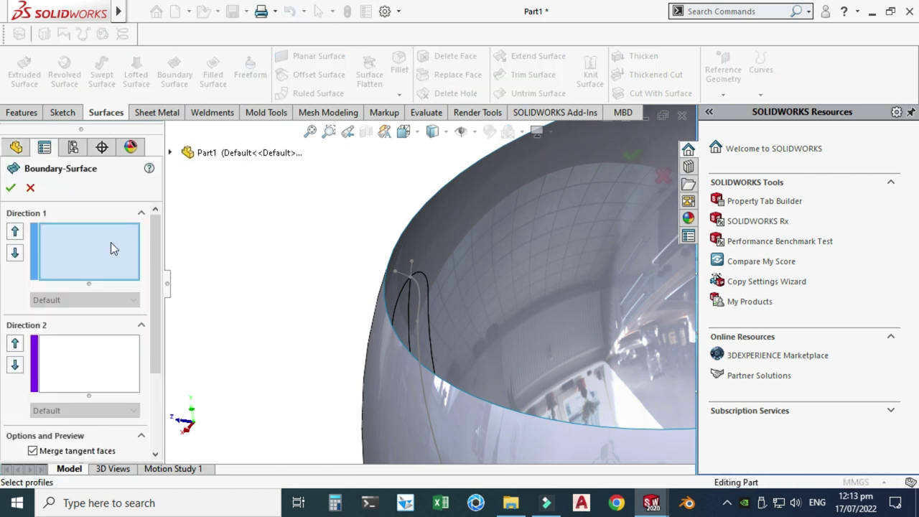
{"action": "right_click", "coordinate": [80, 238]}
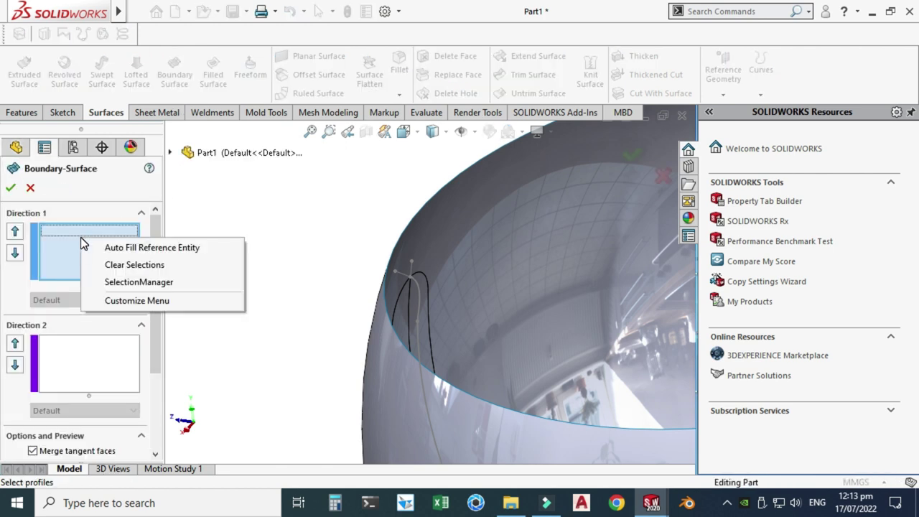
{"action": "left_click", "coordinate": [108, 281]}
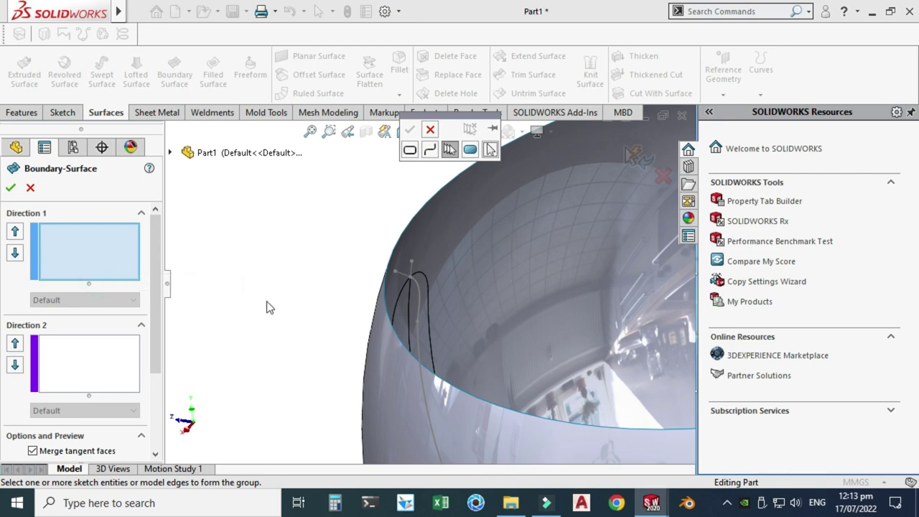
{"action": "scroll", "coordinate": [360, 311], "scroll_direction": "down", "scroll_amount": 2}
{"action": "left_click", "coordinate": [489, 255]}
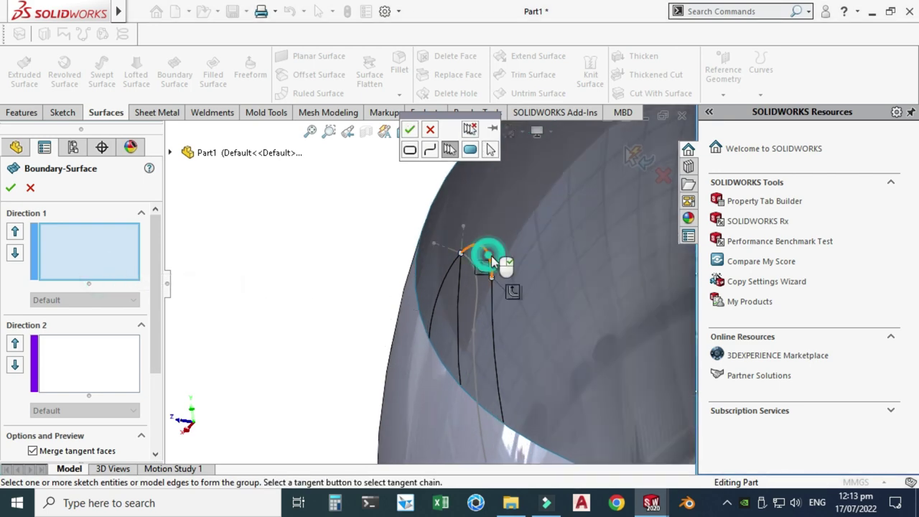
{"action": "left_click", "coordinate": [492, 299]}
{"action": "scroll", "coordinate": [492, 299], "scroll_direction": "up", "scroll_amount": 3}
{"action": "middle_click_drag", "start_coordinate": [492, 299], "coordinate": [493, 269]}
{"action": "left_click", "coordinate": [496, 267]}
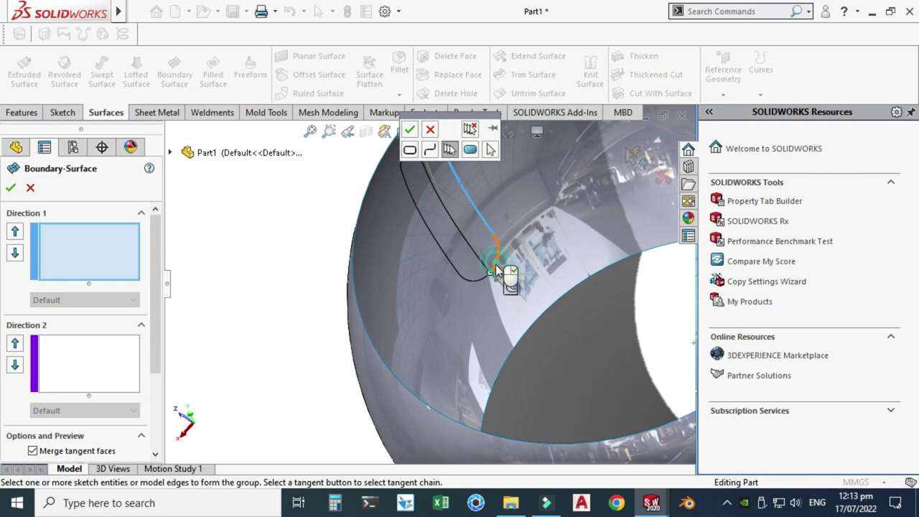
{"action": "left_click", "coordinate": [410, 148]}
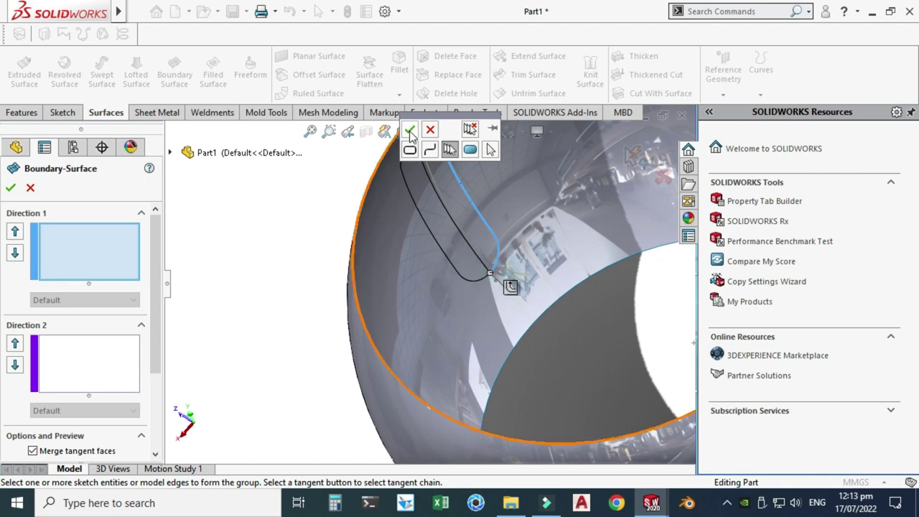
{"action": "left_click", "coordinate": [410, 131]}
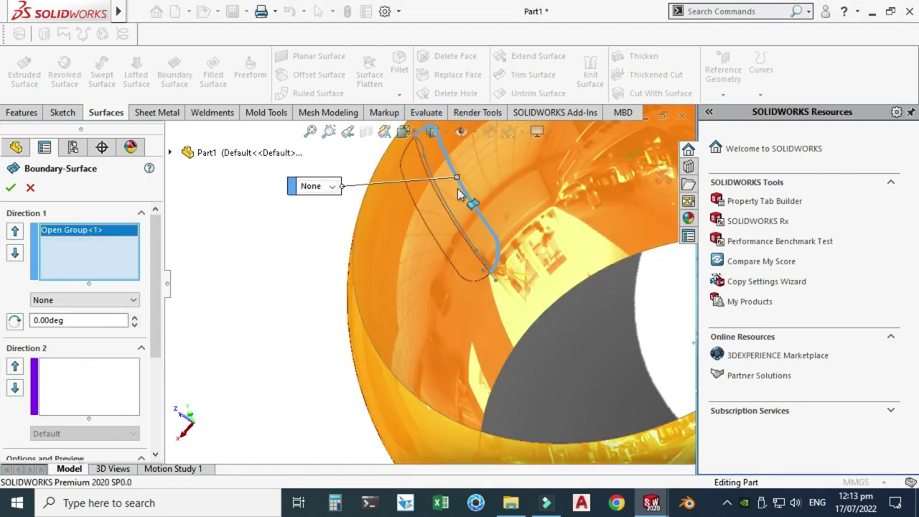
Add the connected curves of the inward offset profile sketch as the second open group of Direction 1
{"action": "key", "text": "Up"}
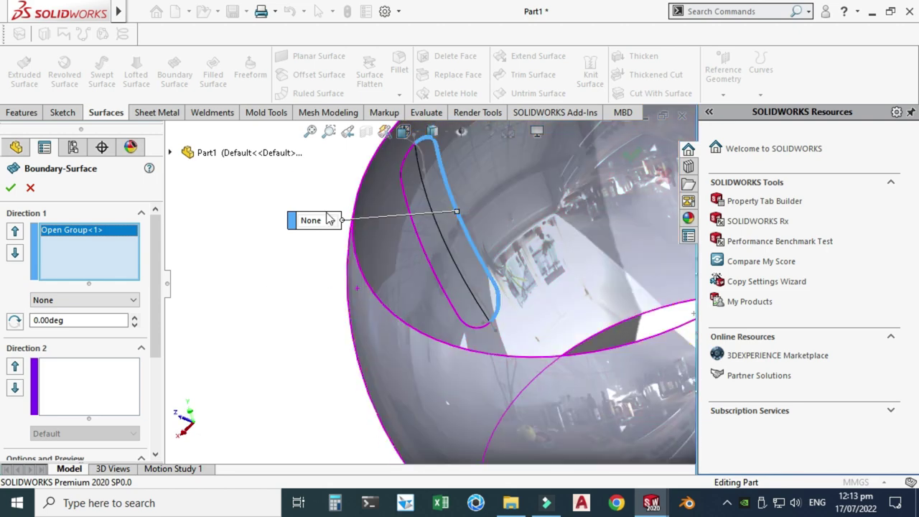
{"action": "right_click", "coordinate": [102, 252]}
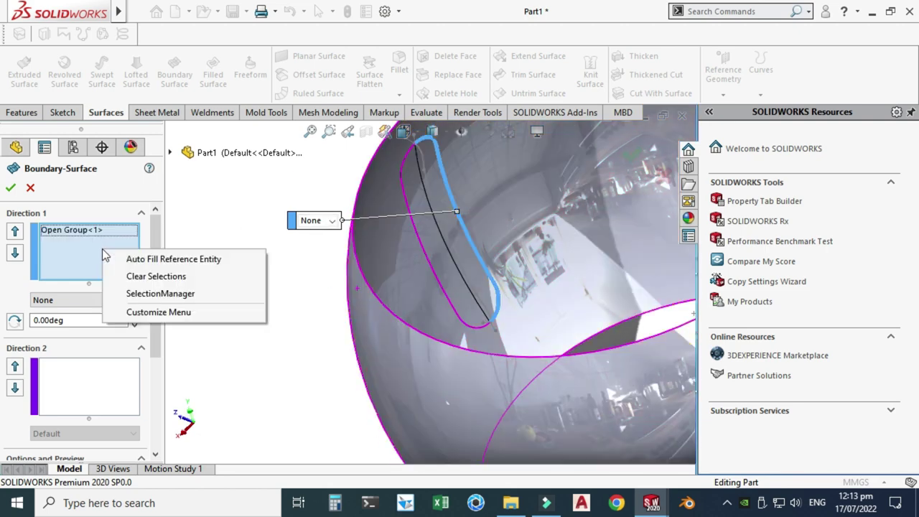
{"action": "left_click", "coordinate": [129, 294]}
{"action": "scroll", "coordinate": [424, 185], "scroll_direction": "up", "scroll_amount": 3}
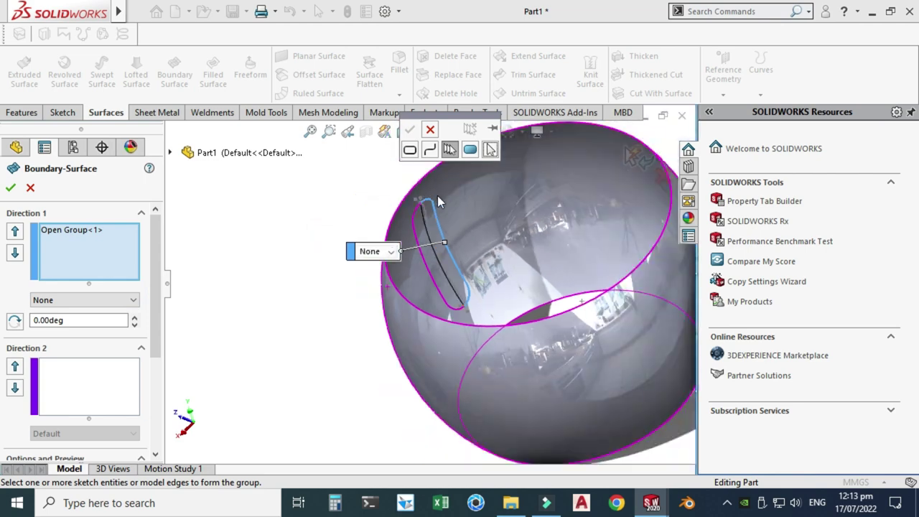
{"action": "scroll", "coordinate": [437, 196], "scroll_direction": "down", "scroll_amount": 4}
{"action": "left_click", "coordinate": [403, 262]}
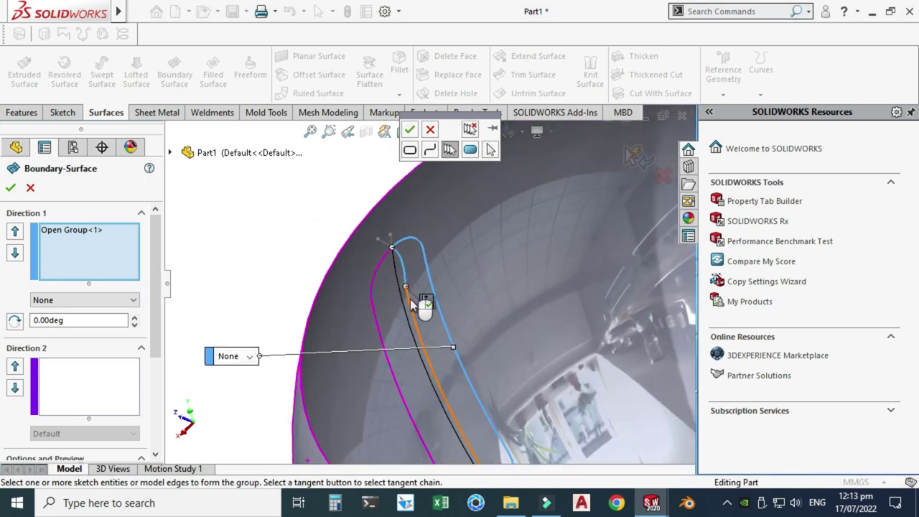
{"action": "left_click", "coordinate": [410, 298]}
{"action": "scroll", "coordinate": [420, 301], "scroll_direction": "up", "scroll_amount": 3}
{"action": "scroll", "coordinate": [464, 377], "scroll_direction": "down", "scroll_amount": 5}
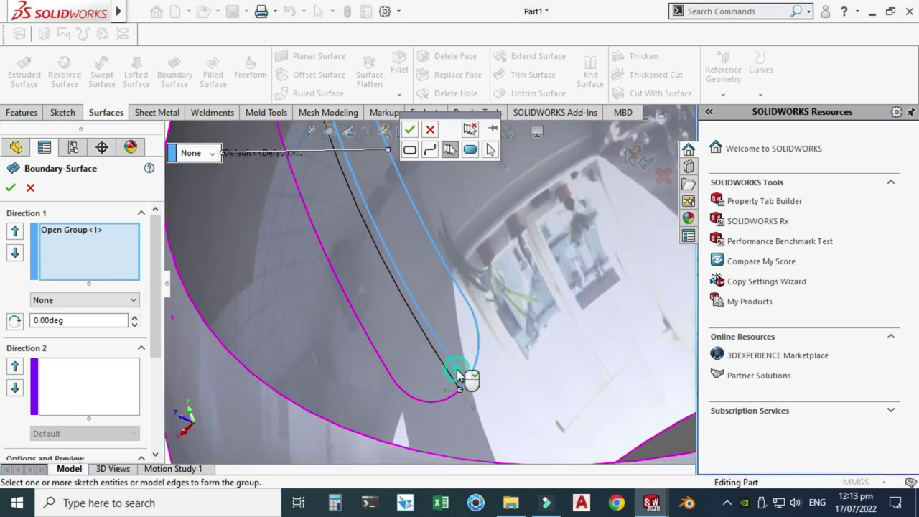
{"action": "scroll", "coordinate": [467, 377], "scroll_direction": "up", "scroll_amount": 3}
{"action": "left_click", "coordinate": [410, 129]}
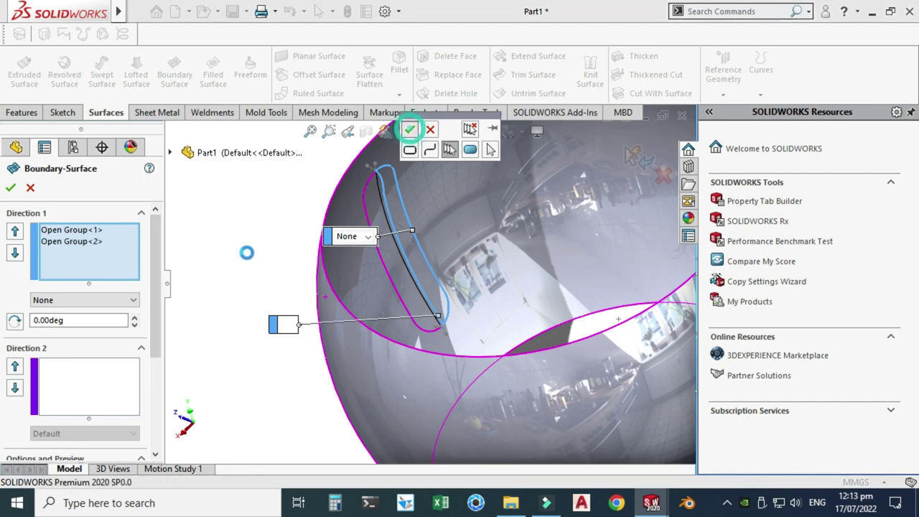
Add the slot's opposite long edge with its upper and lower arcs as the third open group of Direction 1
{"action": "right_click", "coordinate": [68, 255]}
{"action": "left_click", "coordinate": [68, 255]}
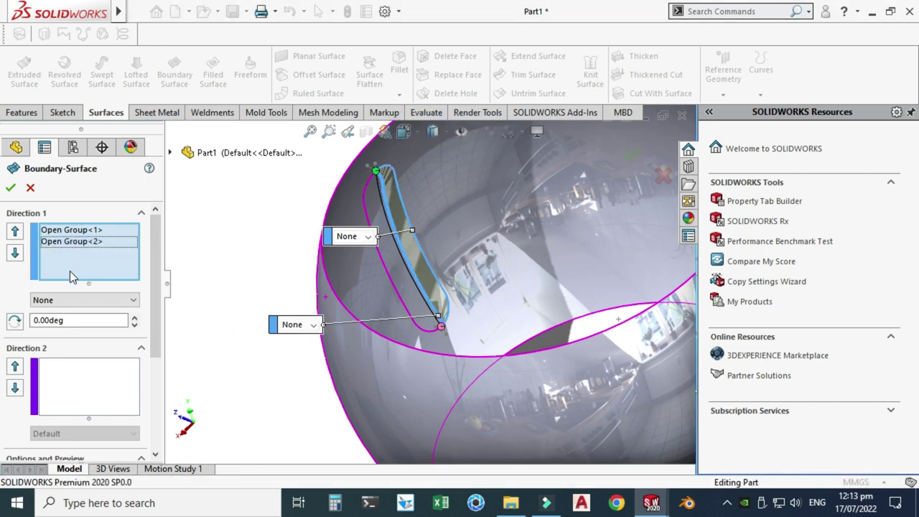
{"action": "right_click", "coordinate": [70, 270]}
{"action": "left_click", "coordinate": [90, 314]}
{"action": "scroll", "coordinate": [352, 219], "scroll_direction": "down", "scroll_amount": 4}
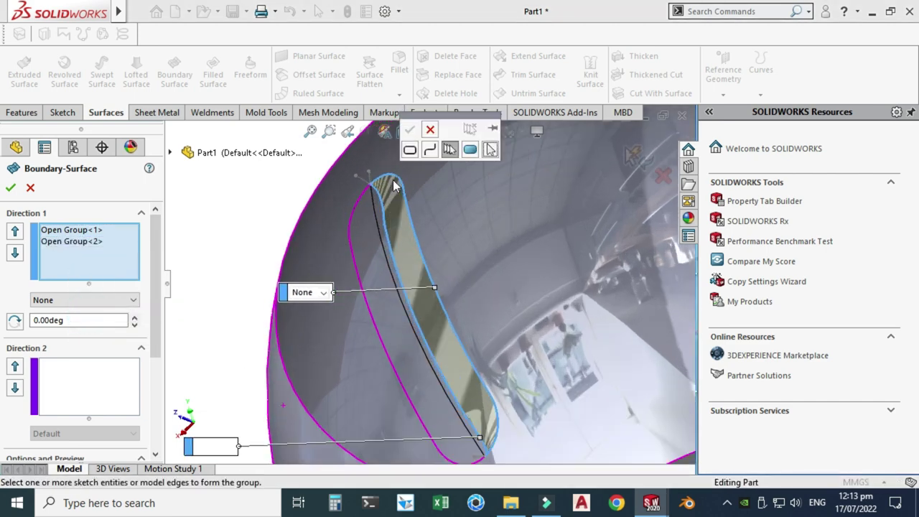
{"action": "left_click", "coordinate": [350, 226]}
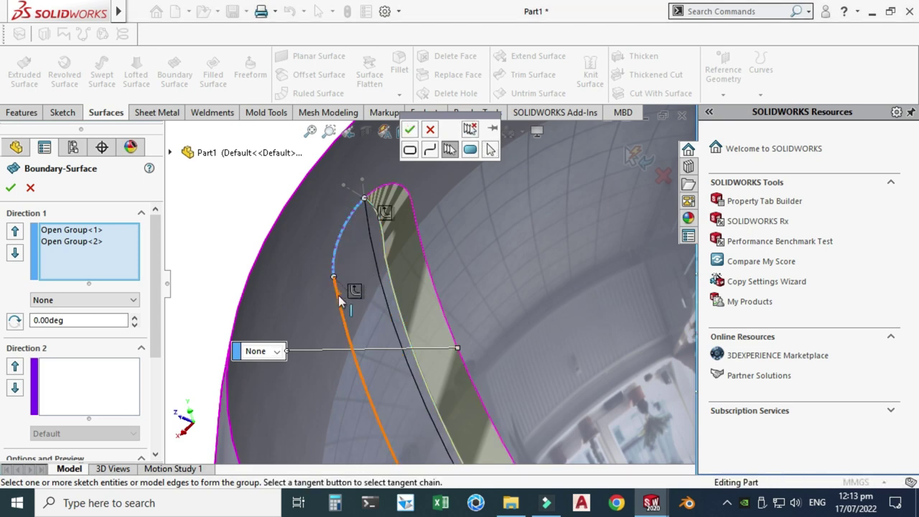
{"action": "scroll", "coordinate": [345, 294], "scroll_direction": "up", "scroll_amount": 3}
{"action": "scroll", "coordinate": [438, 406], "scroll_direction": "down", "scroll_amount": 3}
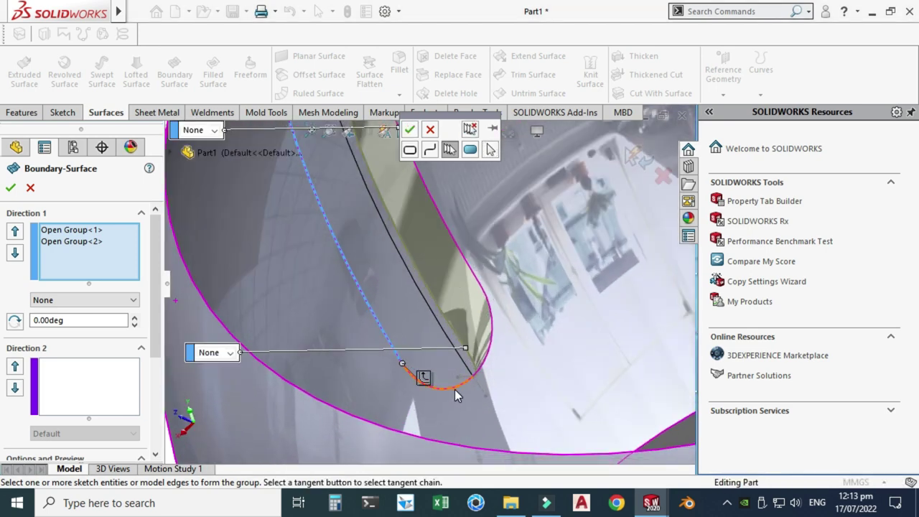
{"action": "left_click", "coordinate": [455, 389]}
{"action": "left_click", "coordinate": [409, 129]}
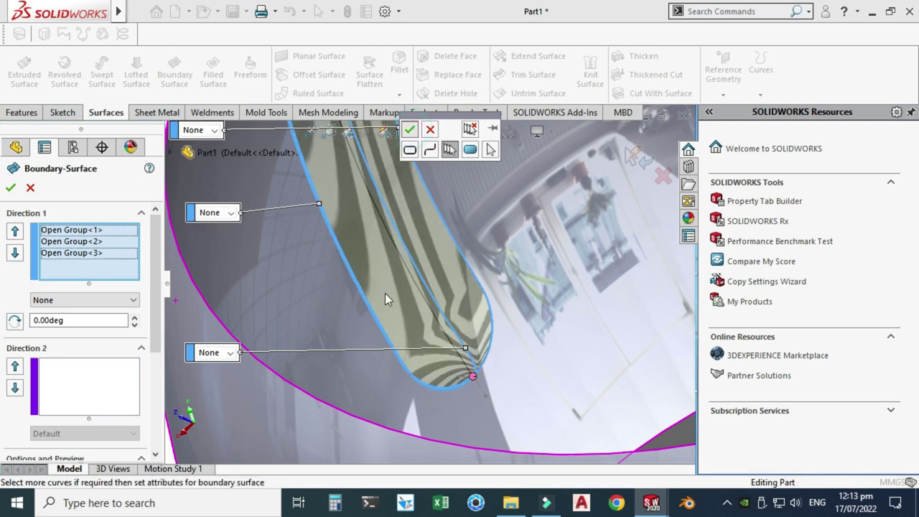
Keep the third group's tangency type at None and create the boundary surface
{"action": "scroll", "coordinate": [385, 293], "scroll_direction": "up", "scroll_amount": 5}
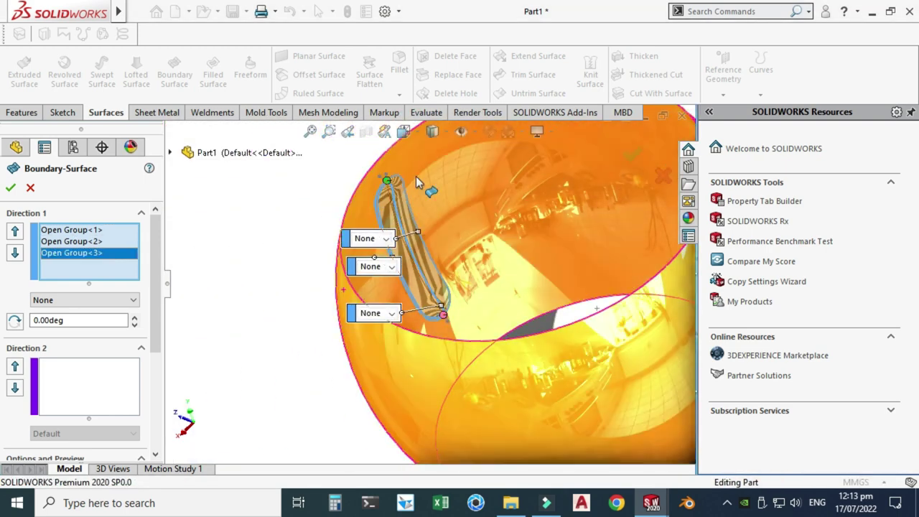
{"action": "left_click", "coordinate": [106, 302]}
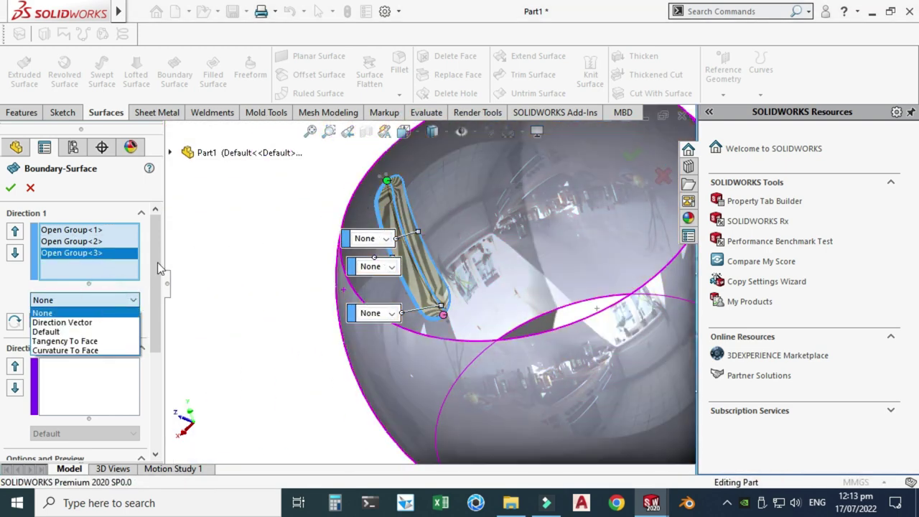
{"action": "left_click", "coordinate": [108, 310]}
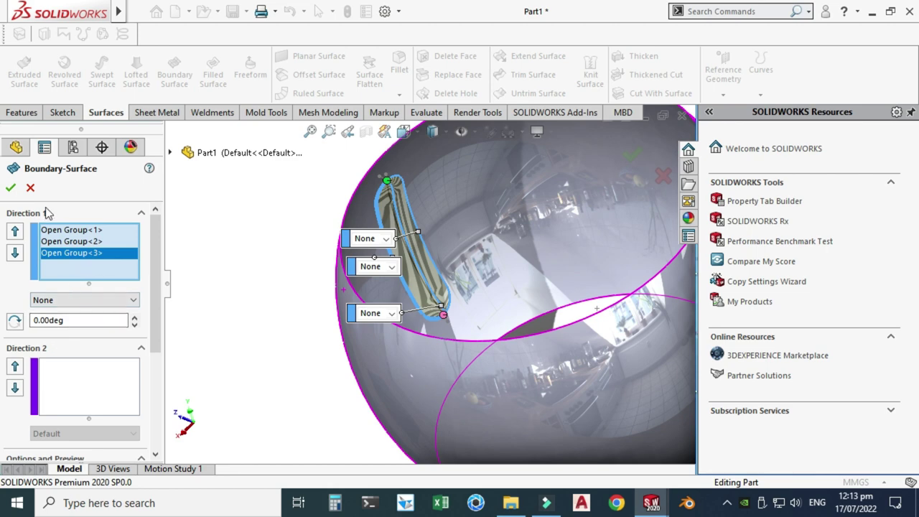
{"action": "left_click", "coordinate": [10, 188]}
Examine the new boundary surface in the slot from inside and outside the pot
{"action": "scroll", "coordinate": [230, 247], "scroll_direction": "up", "scroll_amount": 5}
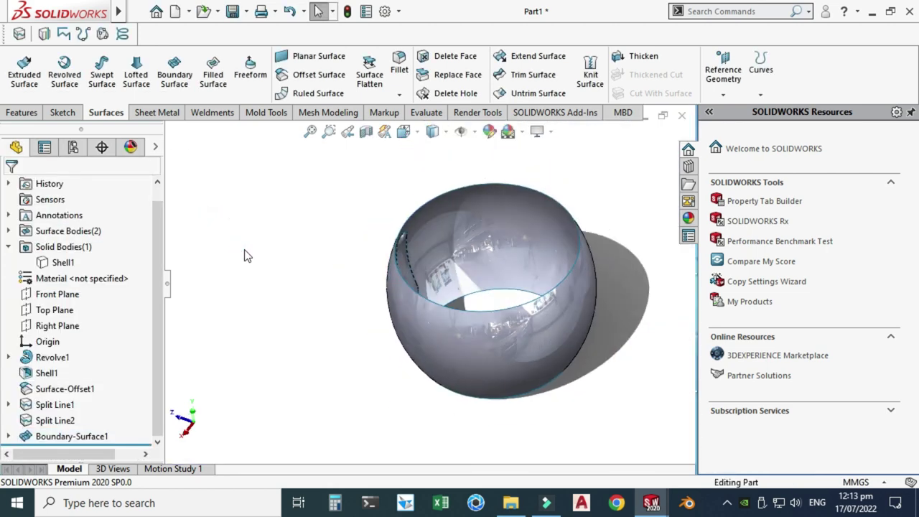
{"action": "scroll", "coordinate": [395, 248], "scroll_direction": "down", "scroll_amount": 5}
{"action": "middle_click_drag", "start_coordinate": [408, 242], "coordinate": [412, 252]}
{"action": "scroll", "coordinate": [412, 252], "scroll_direction": "up", "scroll_amount": 3}
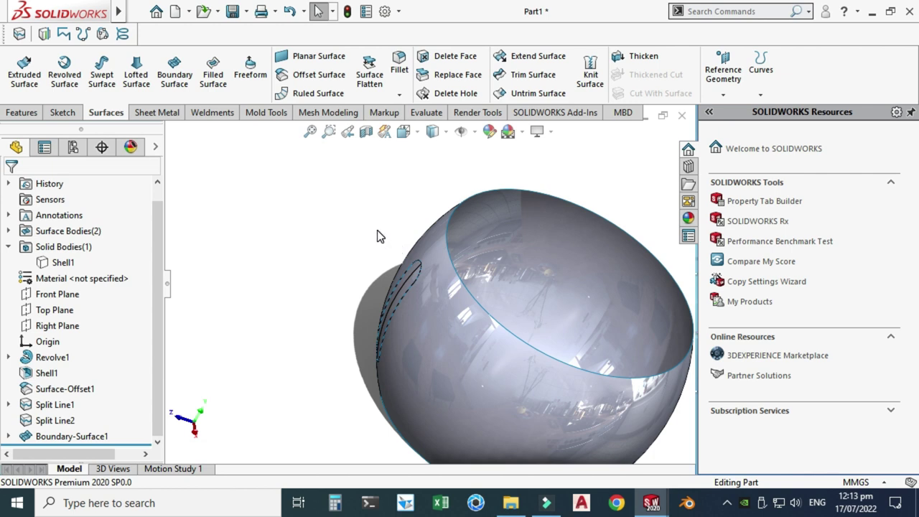
{"action": "key", "text": "Left"}
{"action": "key", "text": "Left"}
{"action": "key", "text": "Left"}
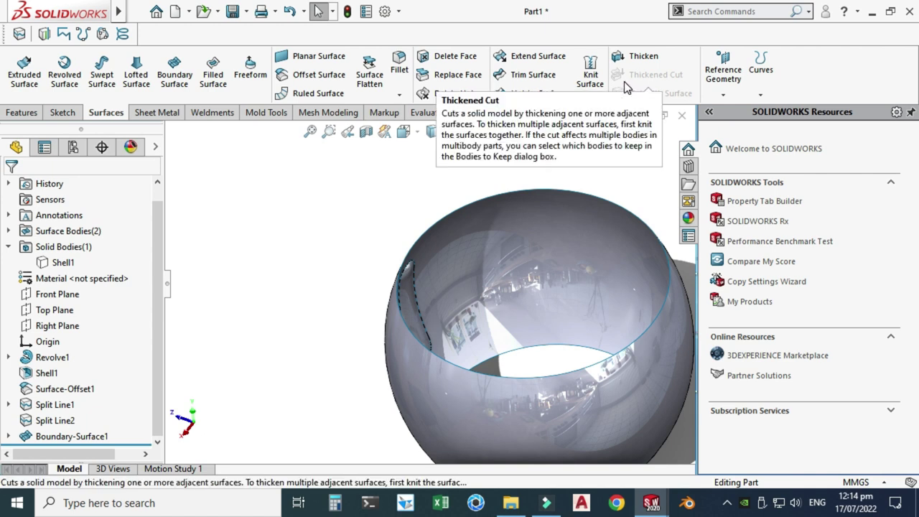
Show the hidden solid body of the shelled pot
{"action": "left_click", "coordinate": [62, 262]}
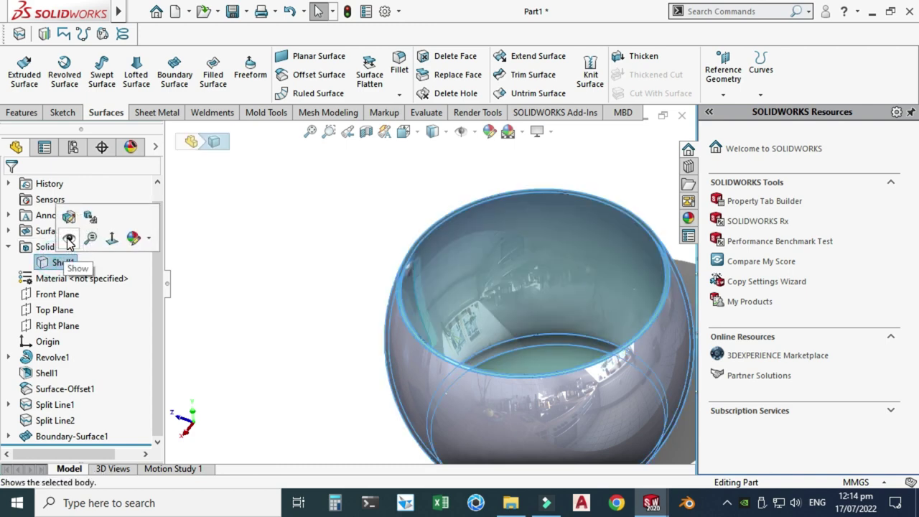
{"action": "left_click", "coordinate": [70, 241]}
{"action": "left_click", "coordinate": [280, 213]}
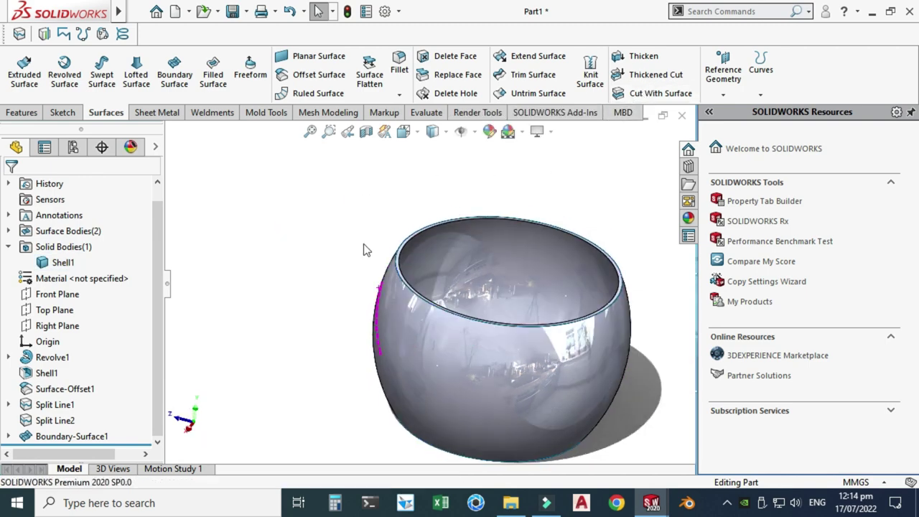
Try to cut the shelled pot with Boundary-Surface1, with the cut direction pointing outward
{"action": "scroll", "coordinate": [405, 216], "scroll_direction": "up", "scroll_amount": 2}
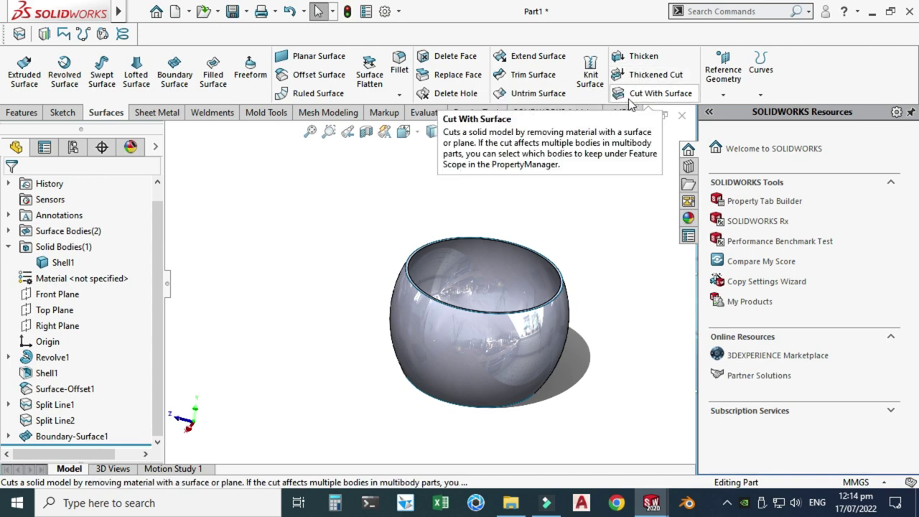
{"action": "left_click", "coordinate": [661, 92]}
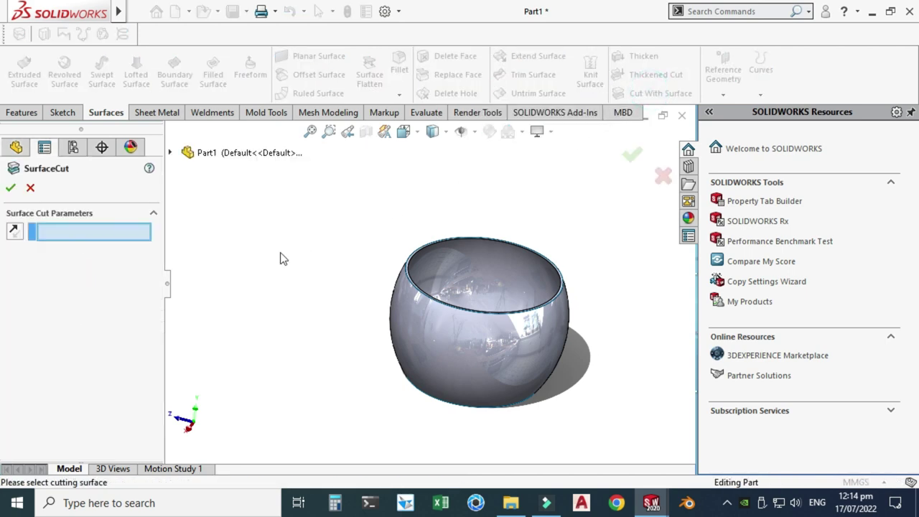
{"action": "left_click", "coordinate": [169, 153]}
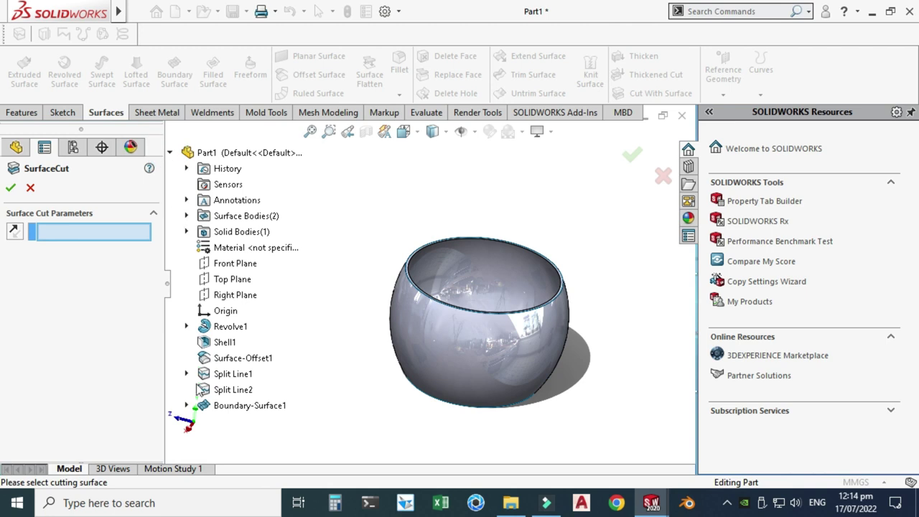
{"action": "left_click", "coordinate": [210, 407]}
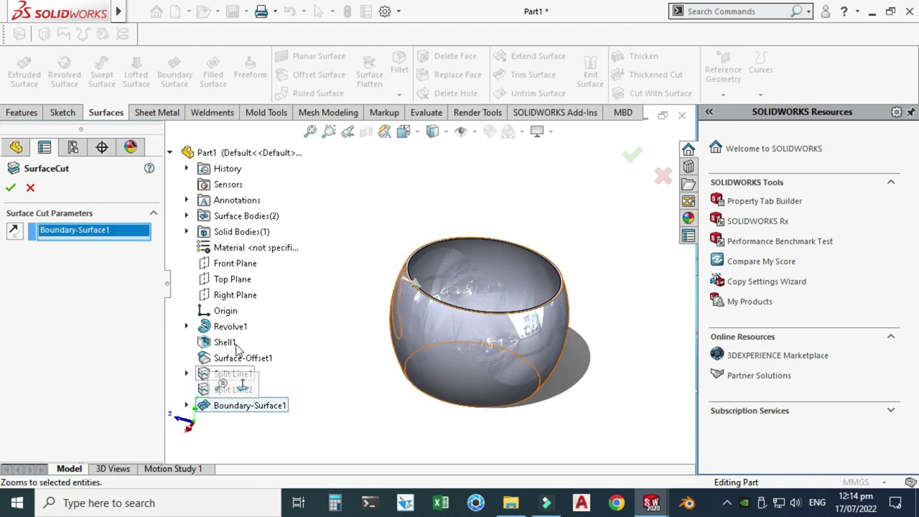
{"action": "left_click", "coordinate": [206, 379]}
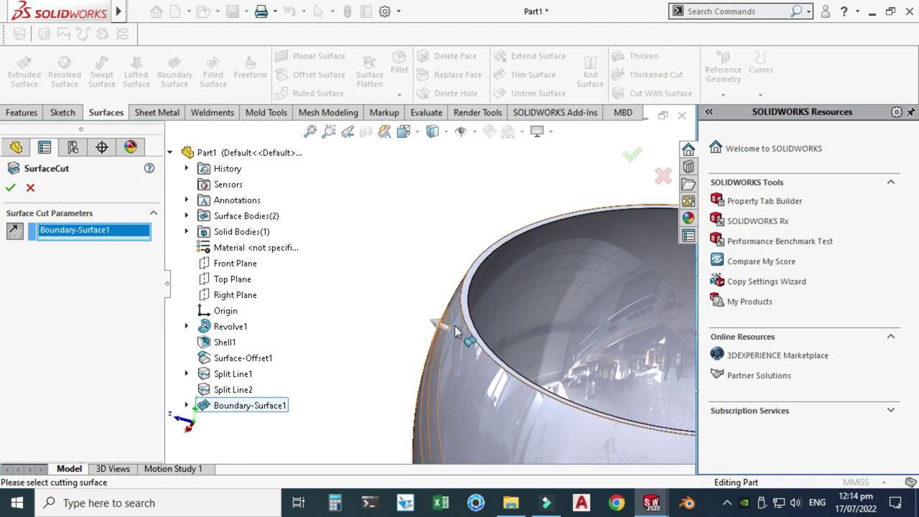
{"action": "left_click", "coordinate": [11, 187]}
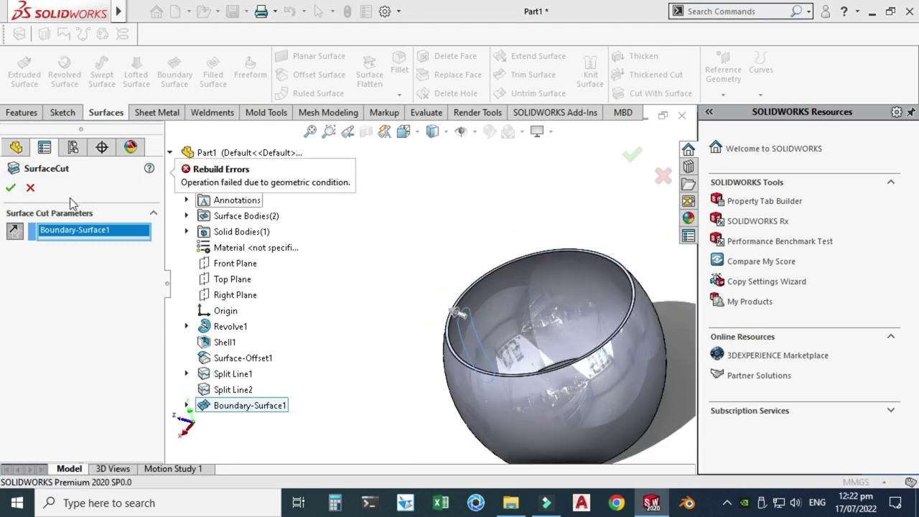
{"action": "left_click", "coordinate": [30, 187]}
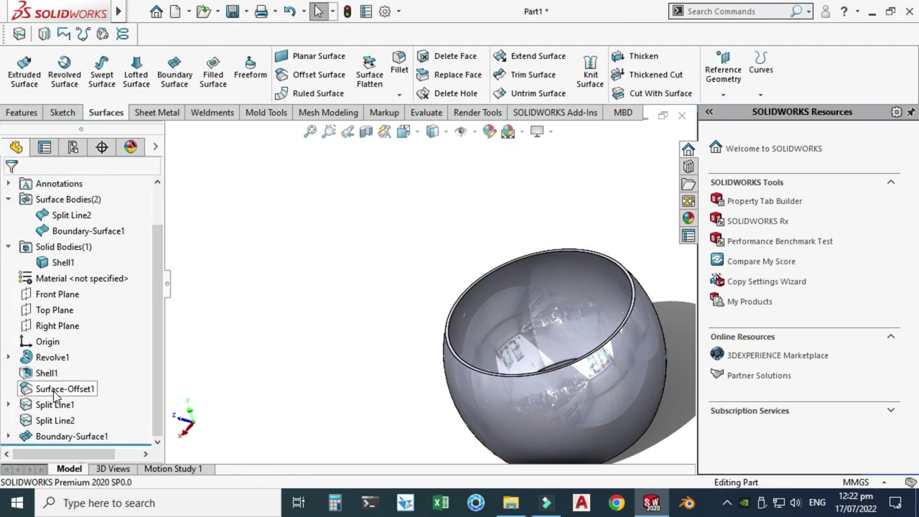
Edit the pot's shell feature and set its wall thickness to 3 mm
{"action": "left_click", "coordinate": [42, 379]}
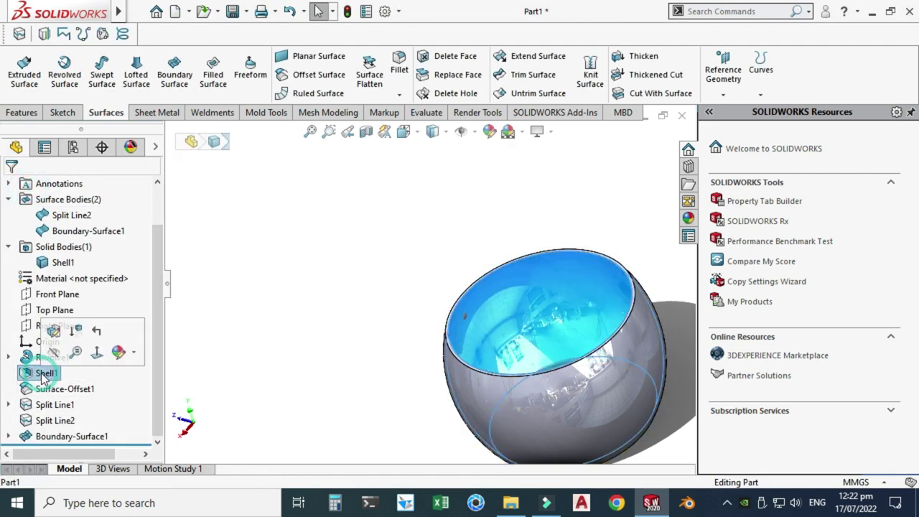
{"action": "left_click", "coordinate": [54, 331]}
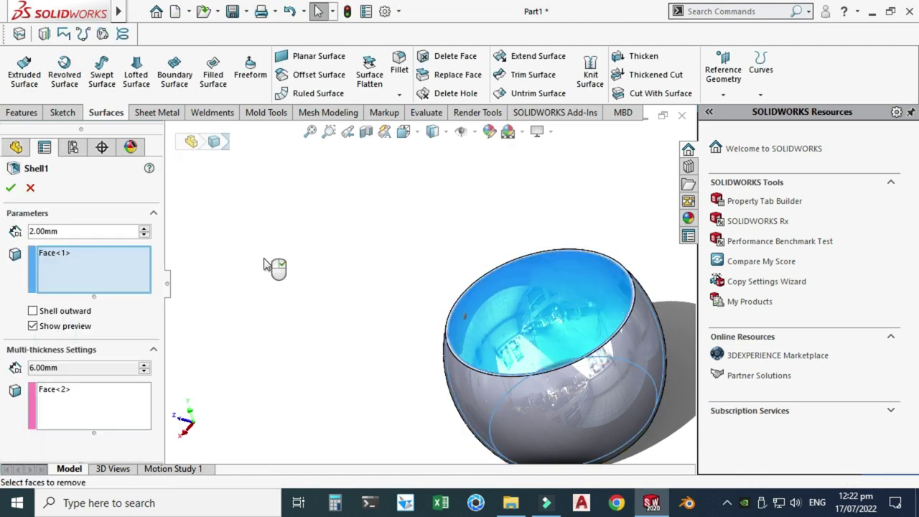
{"action": "double_click", "coordinate": [111, 229]}
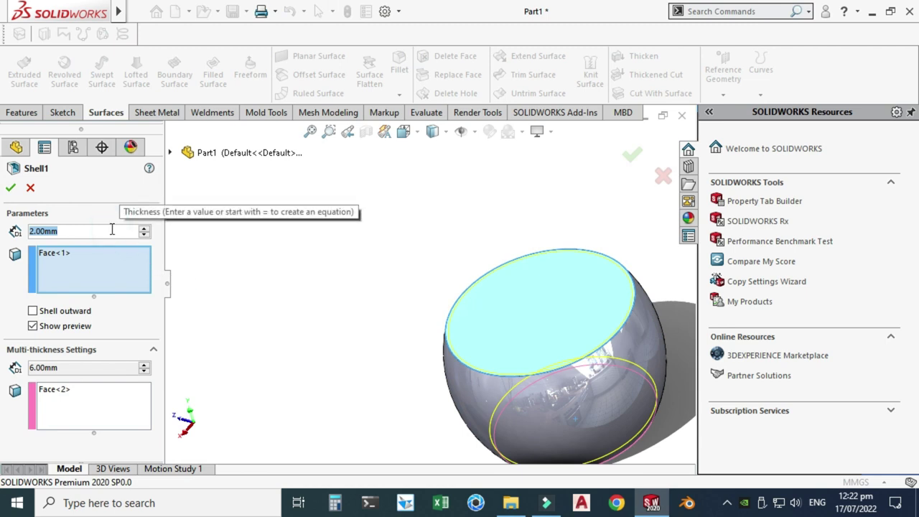
{"action": "type", "text": "3"}
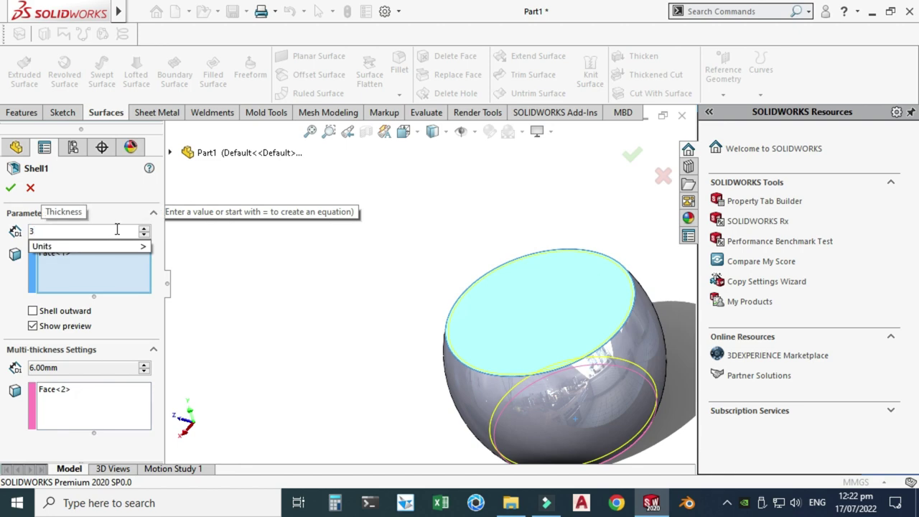
{"action": "key", "text": "Return"}
{"action": "left_click", "coordinate": [12, 189]}
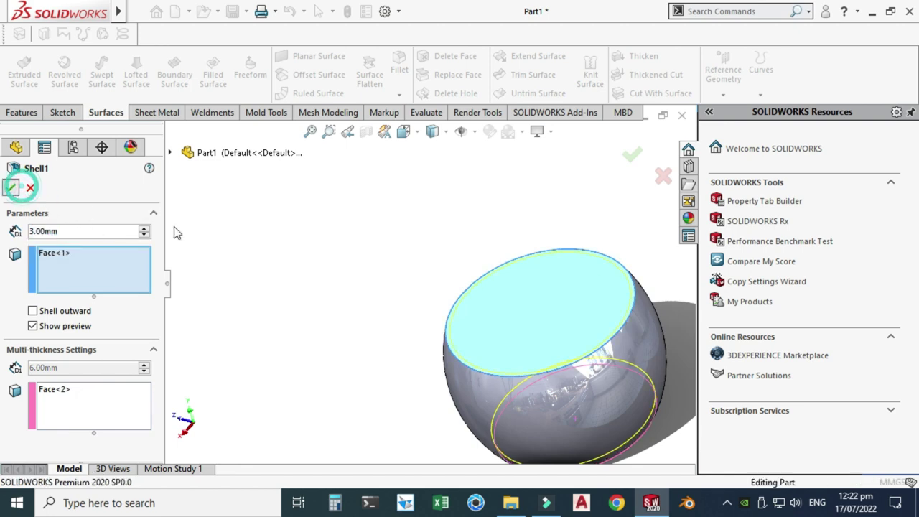
{"action": "left_click", "coordinate": [298, 242]}
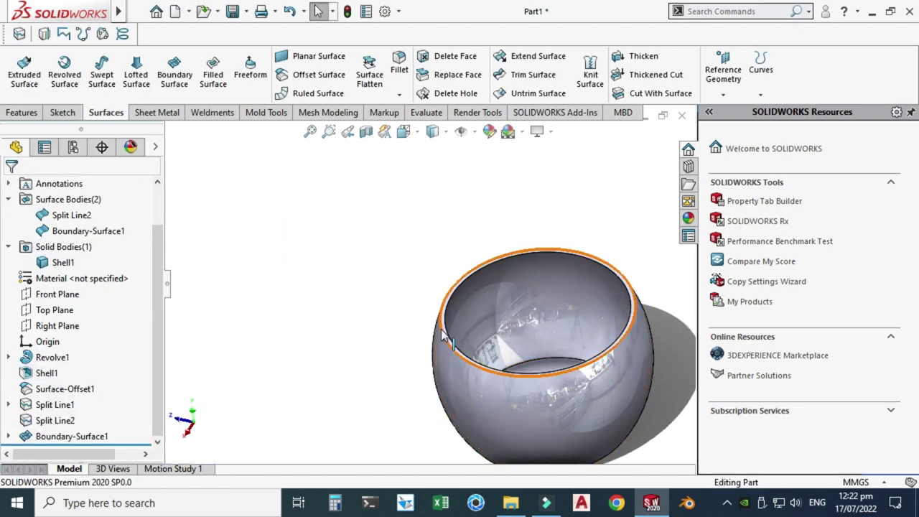
Cut the solid pot with Boundary-Surface1, removing the material on the surface's outer side
{"action": "left_click", "coordinate": [660, 93]}
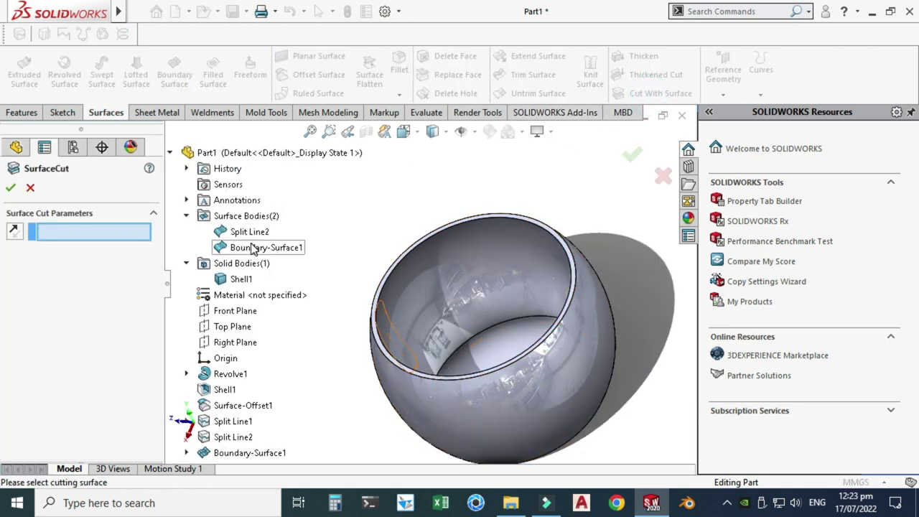
{"action": "left_click", "coordinate": [239, 252]}
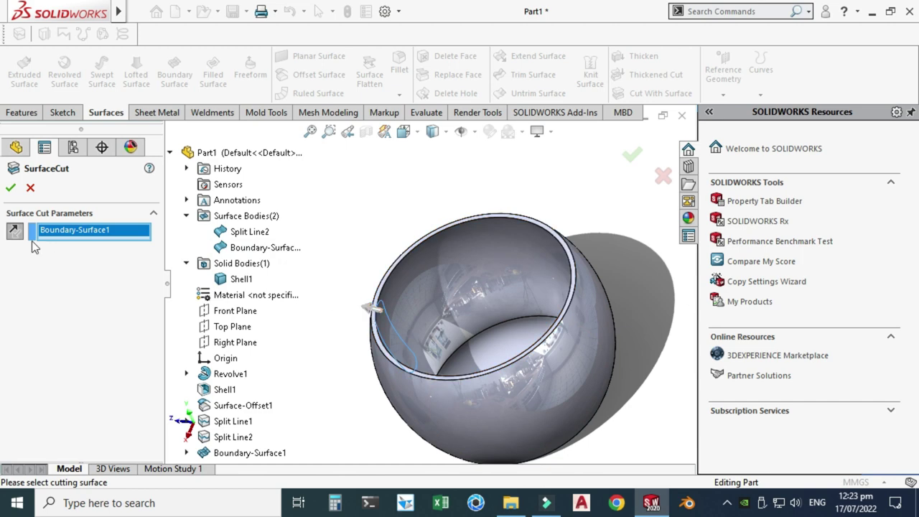
{"action": "left_click", "coordinate": [10, 187]}
{"action": "middle_click_drag", "start_coordinate": [301, 210], "coordinate": [422, 306]}
{"action": "scroll", "coordinate": [420, 305], "scroll_direction": "down", "scroll_amount": 3}
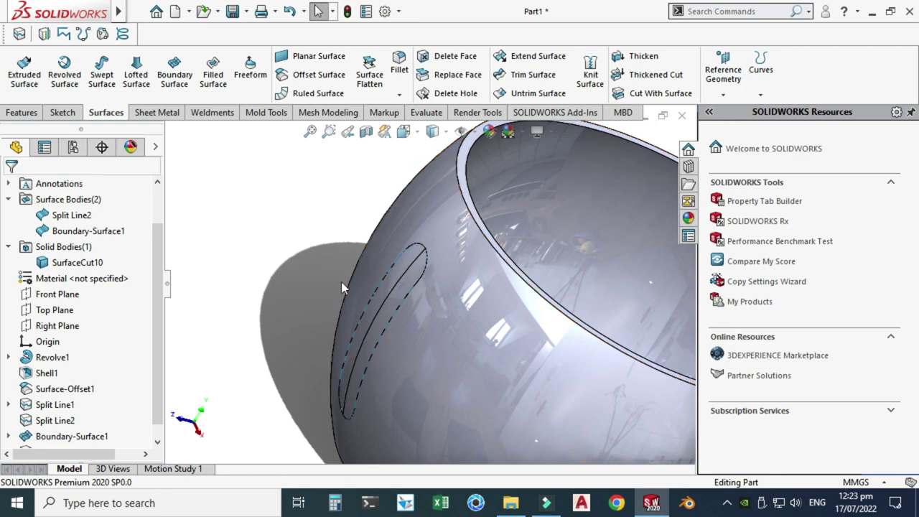
Delete the two split faces of the offset surface that cover the slot, using the Delete option
{"action": "left_click", "coordinate": [89, 213]}
{"action": "scroll", "coordinate": [249, 244], "scroll_direction": "up", "scroll_amount": 3}
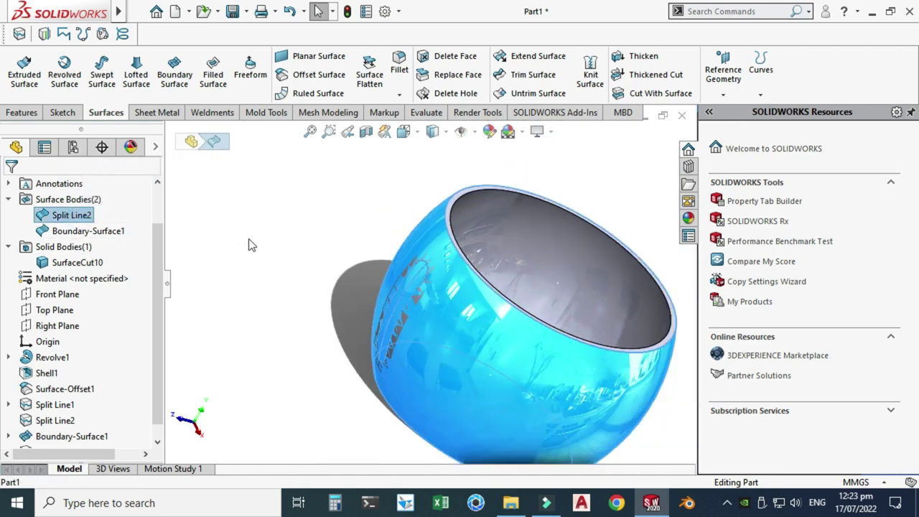
{"action": "left_click", "coordinate": [254, 237]}
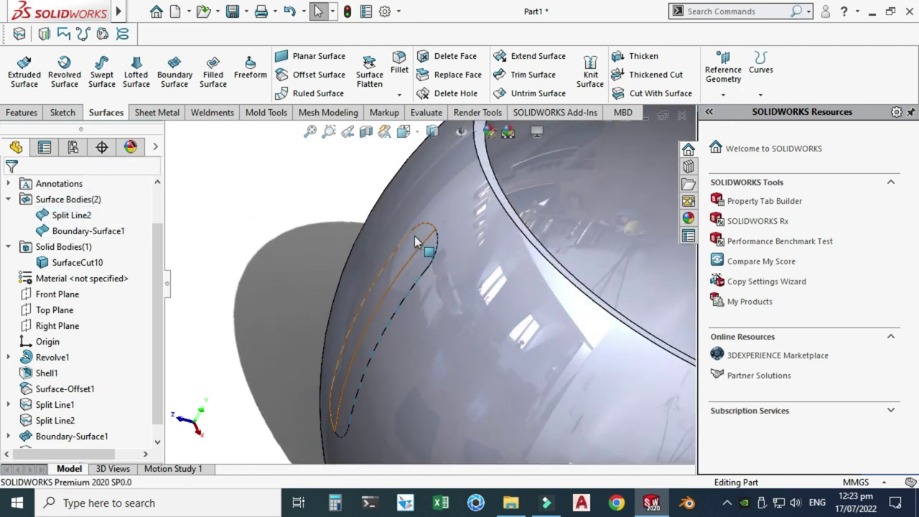
{"action": "left_click", "coordinate": [418, 267]}
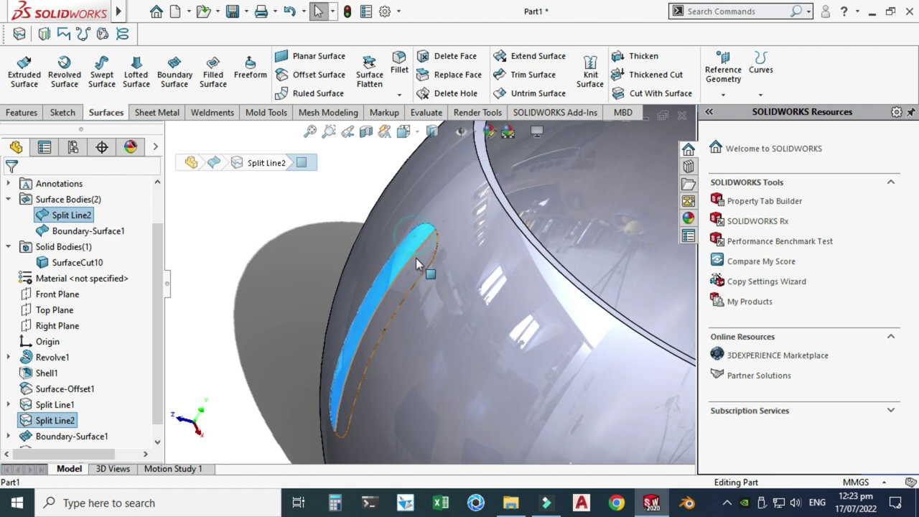
{"action": "left_click", "coordinate": [450, 57]}
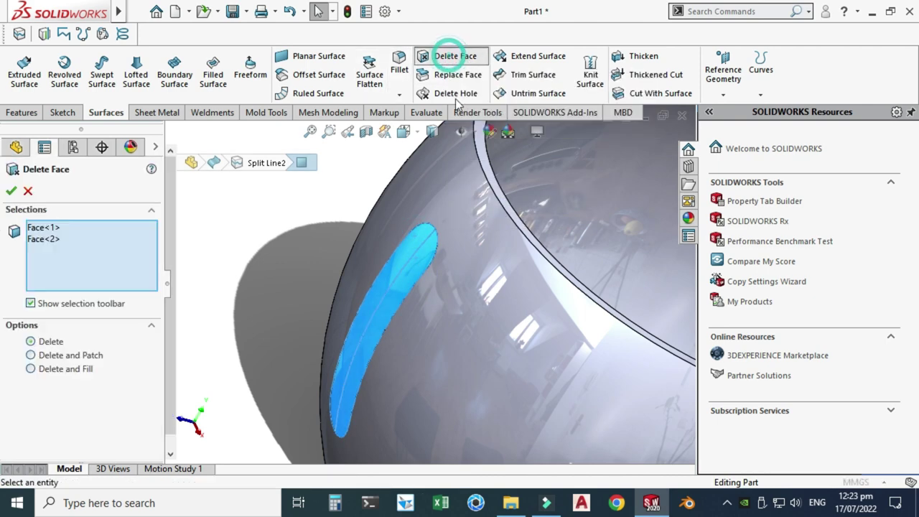
{"action": "left_click", "coordinate": [11, 191]}
Examine the slot-shaped recess and the pot's rim from several angles
{"action": "key", "text": "f"}
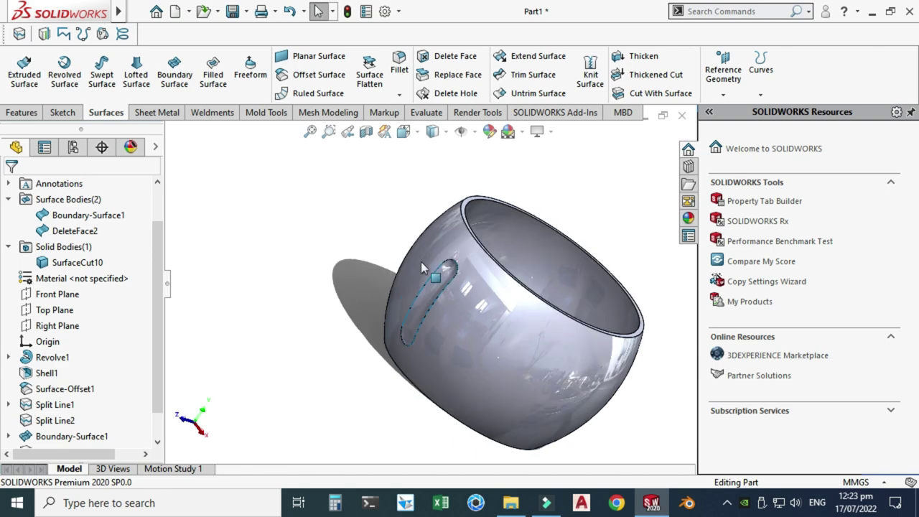
{"action": "scroll", "coordinate": [421, 262], "scroll_direction": "down", "scroll_amount": 4}
{"action": "scroll", "coordinate": [378, 314], "scroll_direction": "up", "scroll_amount": 4}
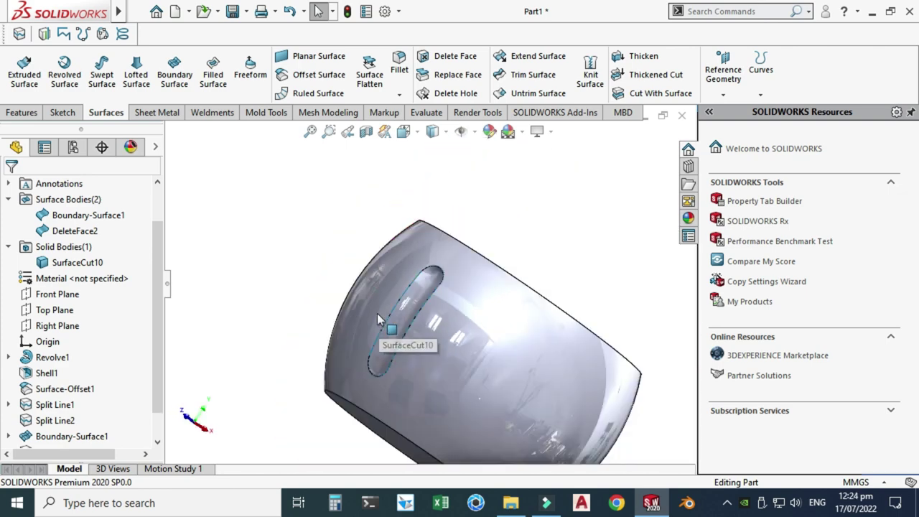
{"action": "middle_click_drag", "start_coordinate": [378, 313], "coordinate": [367, 309]}
{"action": "scroll", "coordinate": [394, 278], "scroll_direction": "down", "scroll_amount": 2}
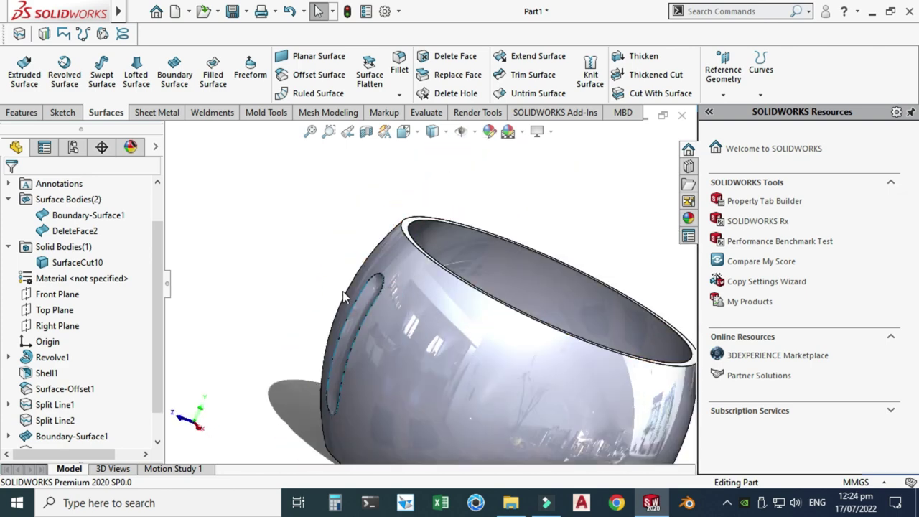
{"action": "scroll", "coordinate": [345, 296], "scroll_direction": "up", "scroll_amount": 3}
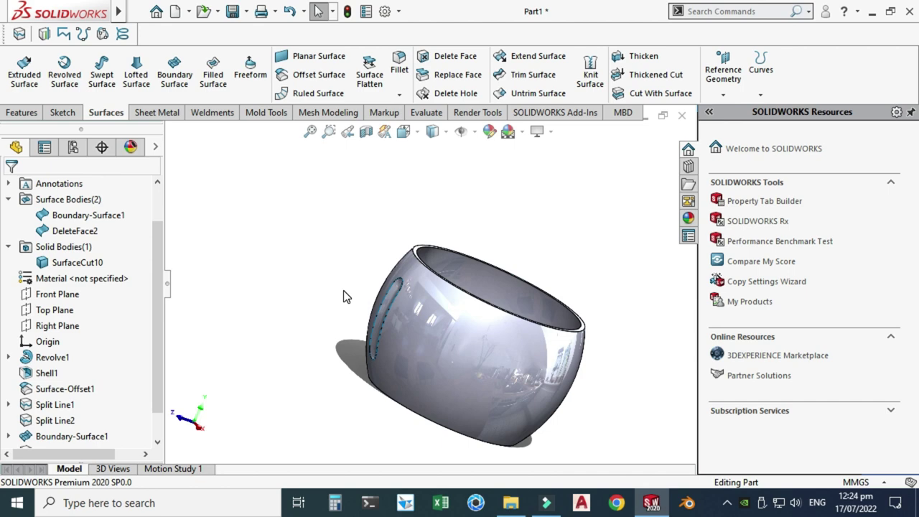
{"action": "scroll", "coordinate": [345, 296], "scroll_direction": "down", "scroll_amount": 4}
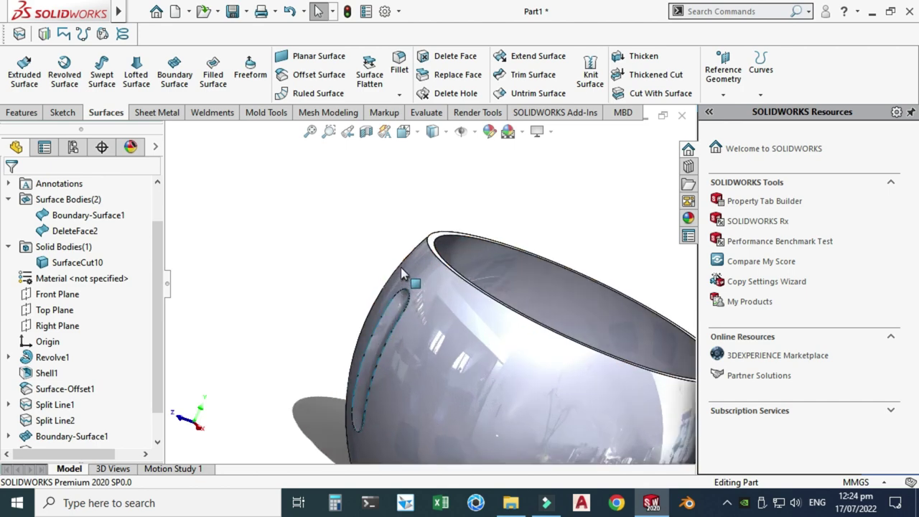
{"action": "scroll", "coordinate": [468, 223], "scroll_direction": "down", "scroll_amount": 2}
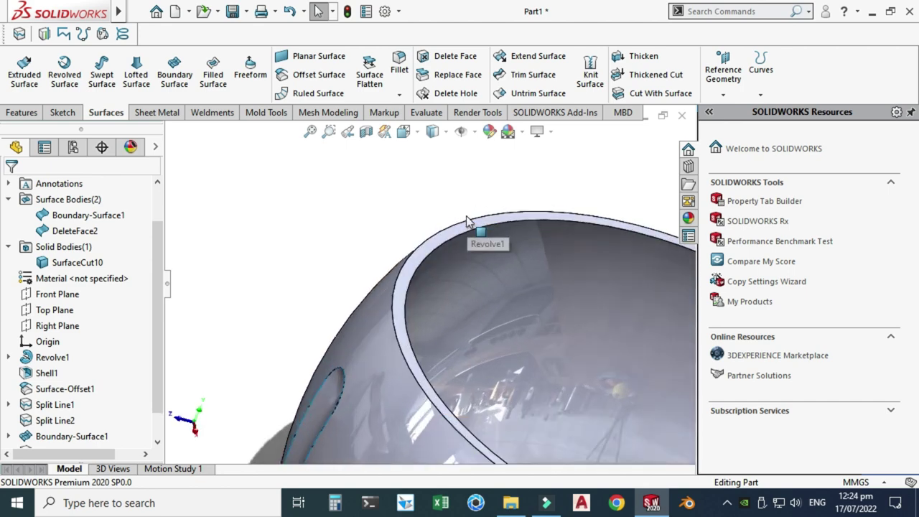
Begin a full round fillet on the rim with the pot's inner wall as side face set 1
{"action": "left_click", "coordinate": [21, 112]}
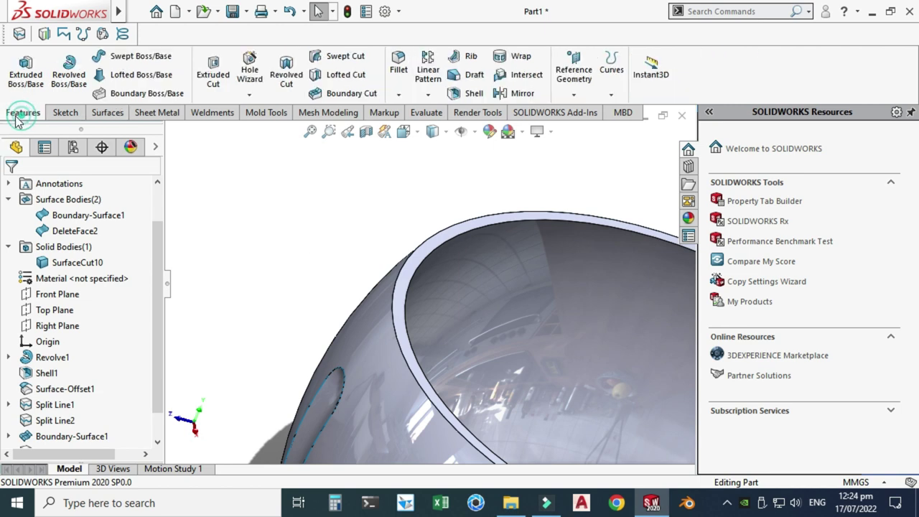
{"action": "left_click", "coordinate": [398, 96]}
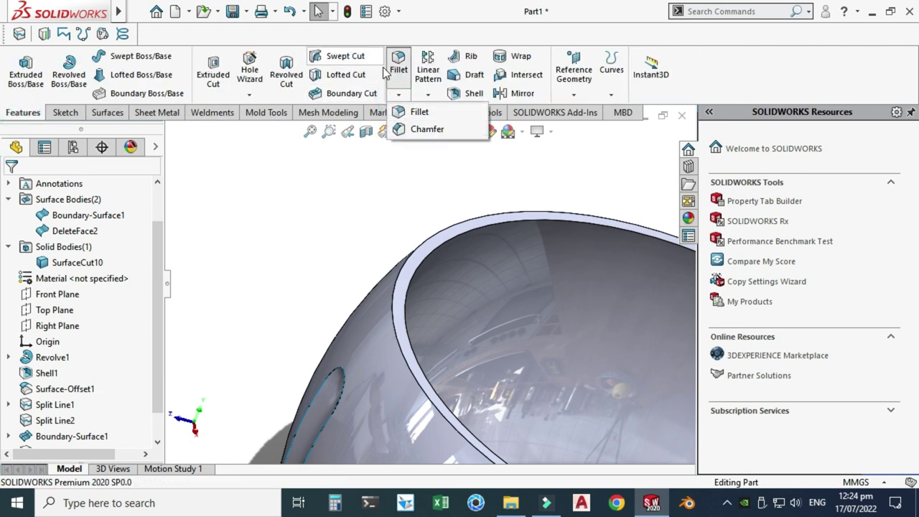
{"action": "left_click", "coordinate": [417, 112]}
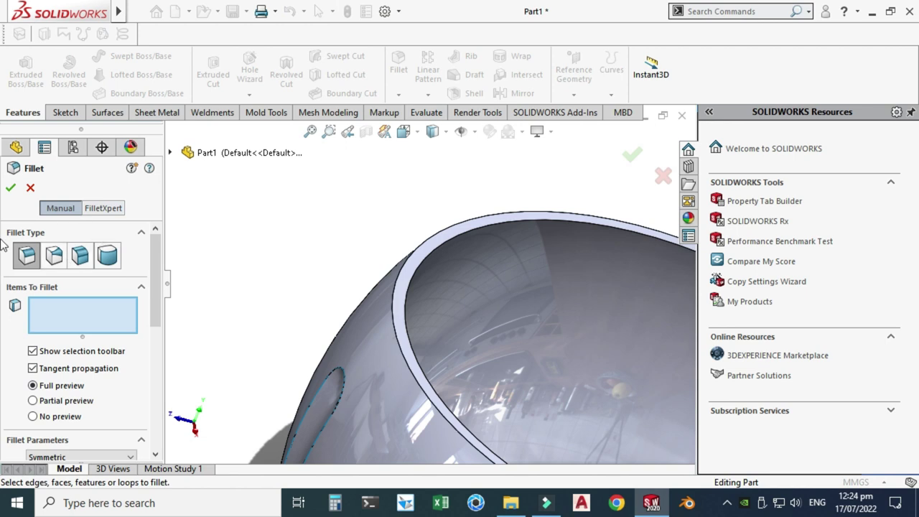
{"action": "left_click", "coordinate": [104, 255]}
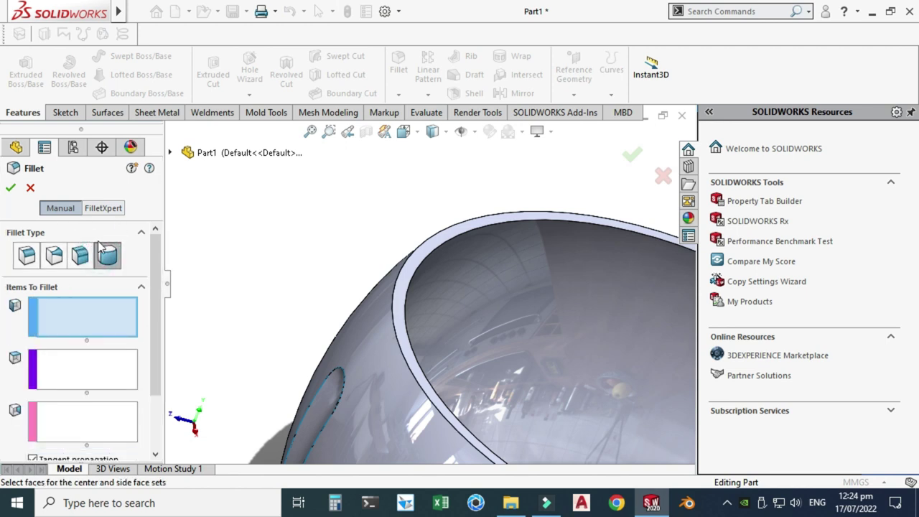
{"action": "scroll", "coordinate": [221, 253], "scroll_direction": "up", "scroll_amount": 3}
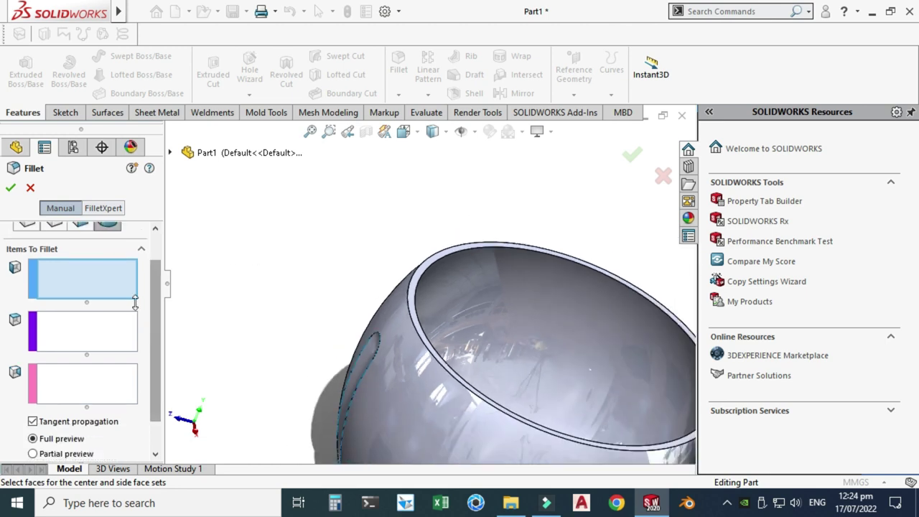
{"action": "middle_click_drag", "start_coordinate": [282, 270], "coordinate": [294, 281]}
{"action": "scroll", "coordinate": [402, 325], "scroll_direction": "down", "scroll_amount": 2}
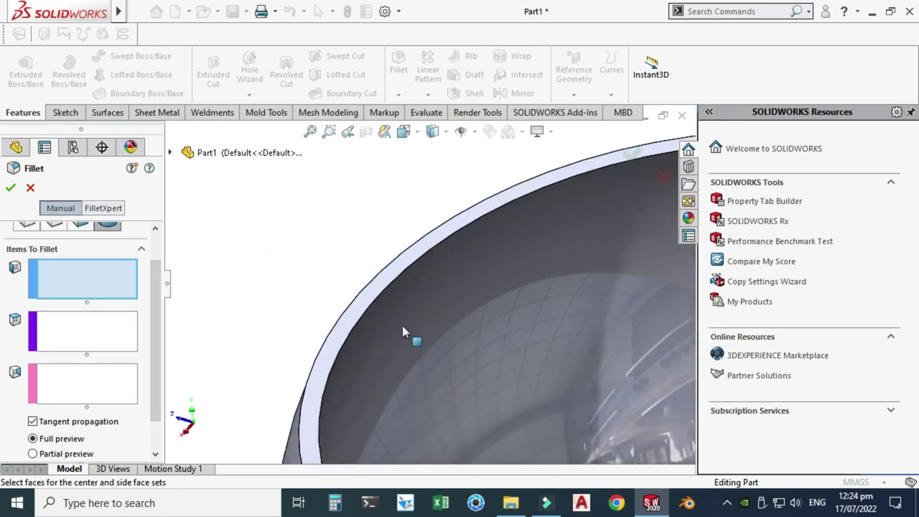
{"action": "left_click", "coordinate": [405, 330]}
{"action": "scroll", "coordinate": [405, 330], "scroll_direction": "up", "scroll_amount": 1}
Assign the flat rim face as the fillet's center face set and the pot's outer wall as side face set 2
{"action": "left_click", "coordinate": [60, 323]}
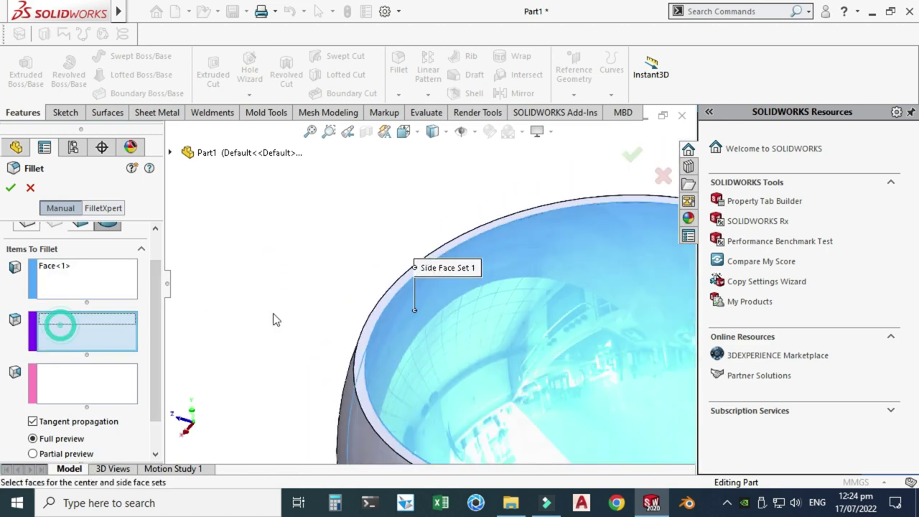
{"action": "scroll", "coordinate": [372, 327], "scroll_direction": "down", "scroll_amount": 2}
{"action": "left_click", "coordinate": [434, 331]}
{"action": "scroll", "coordinate": [433, 330], "scroll_direction": "up", "scroll_amount": 3}
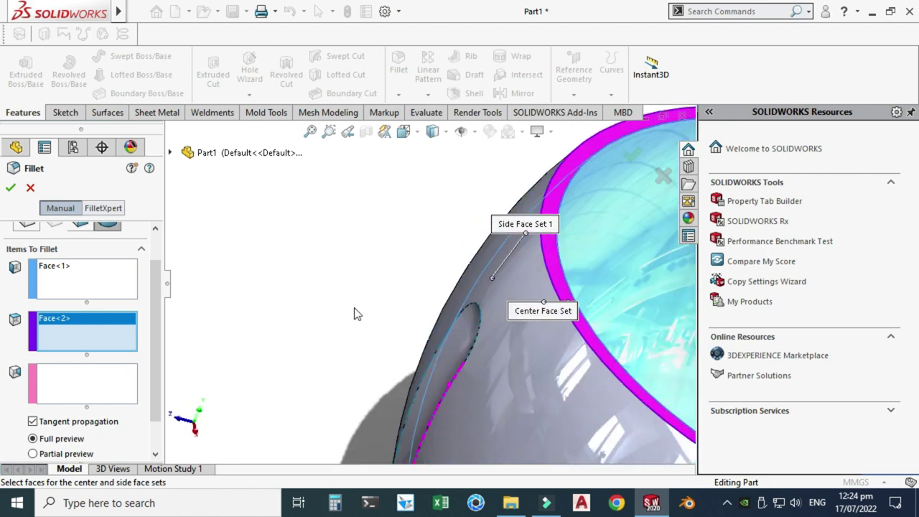
{"action": "left_click", "coordinate": [54, 373]}
{"action": "left_click", "coordinate": [519, 277]}
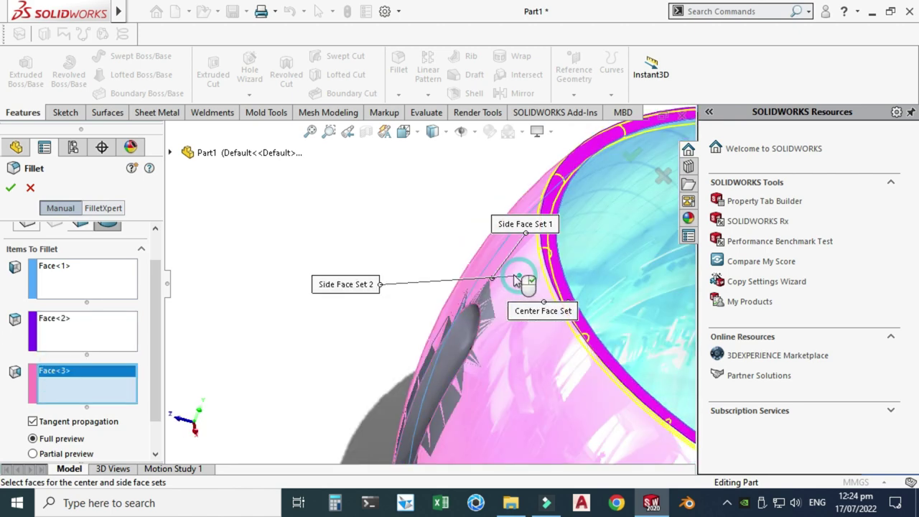
Apply the full round fillet to the pot's rim
{"action": "scroll", "coordinate": [402, 255], "scroll_direction": "up", "scroll_amount": 3}
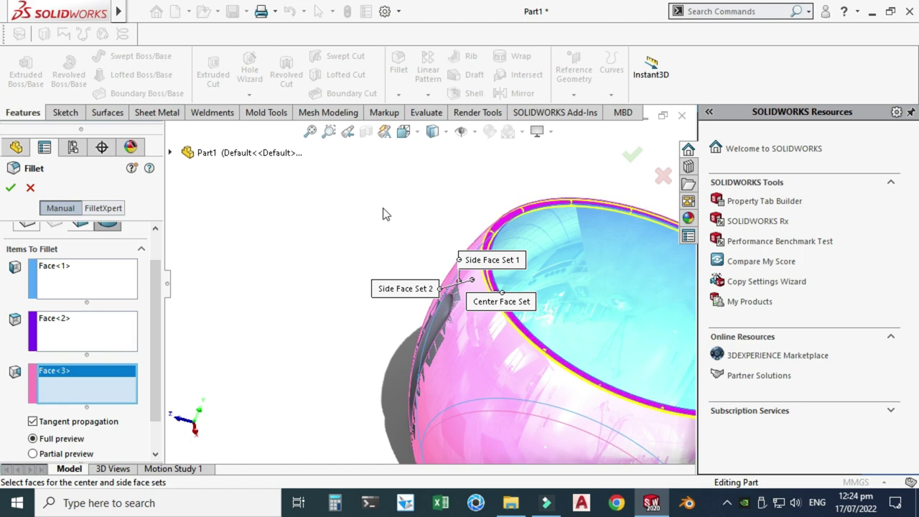
{"action": "left_click", "coordinate": [11, 189]}
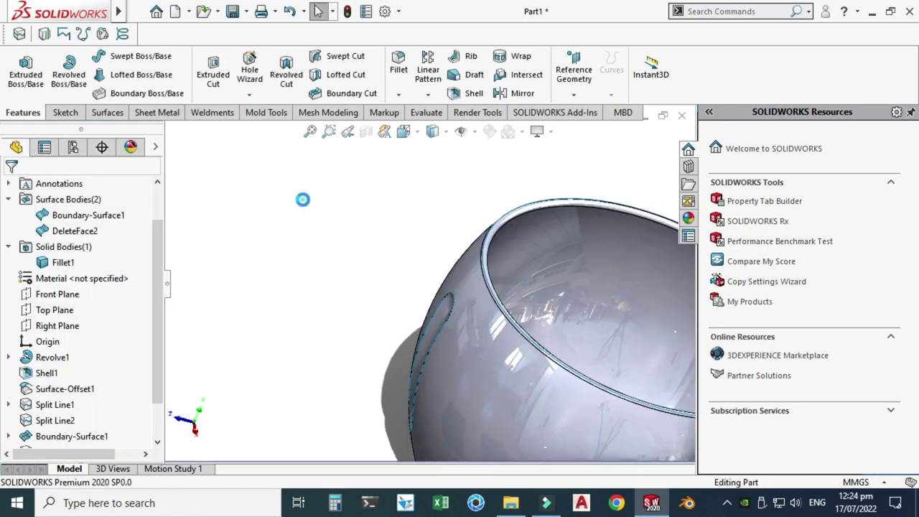
Examine the rounded rim and the offset surface overlapping it up close
{"action": "scroll", "coordinate": [506, 240], "scroll_direction": "down", "scroll_amount": 5}
{"action": "scroll", "coordinate": [427, 350], "scroll_direction": "down", "scroll_amount": 1}
{"action": "scroll", "coordinate": [361, 288], "scroll_direction": "up", "scroll_amount": 3}
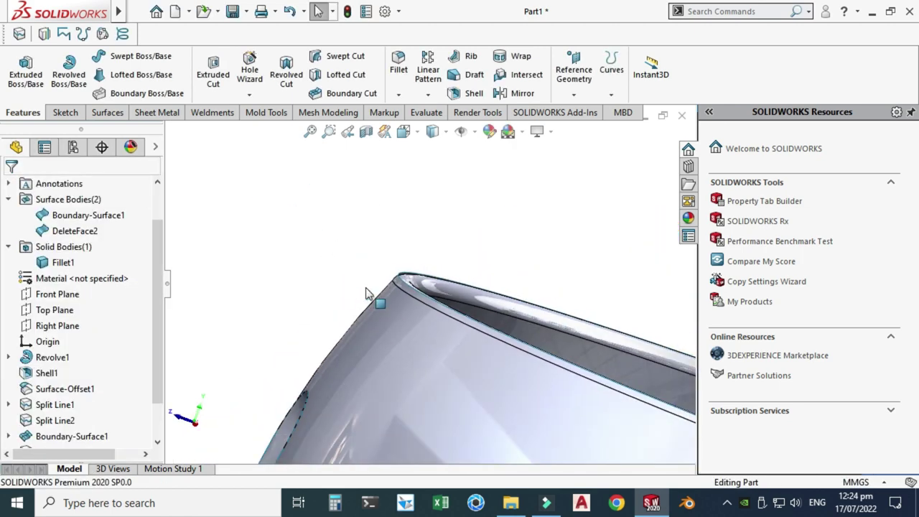
{"action": "scroll", "coordinate": [370, 286], "scroll_direction": "down", "scroll_amount": 5}
{"action": "scroll", "coordinate": [428, 276], "scroll_direction": "up", "scroll_amount": 1}
{"action": "scroll", "coordinate": [430, 282], "scroll_direction": "down", "scroll_amount": 2}
{"action": "scroll", "coordinate": [503, 271], "scroll_direction": "up", "scroll_amount": 2}
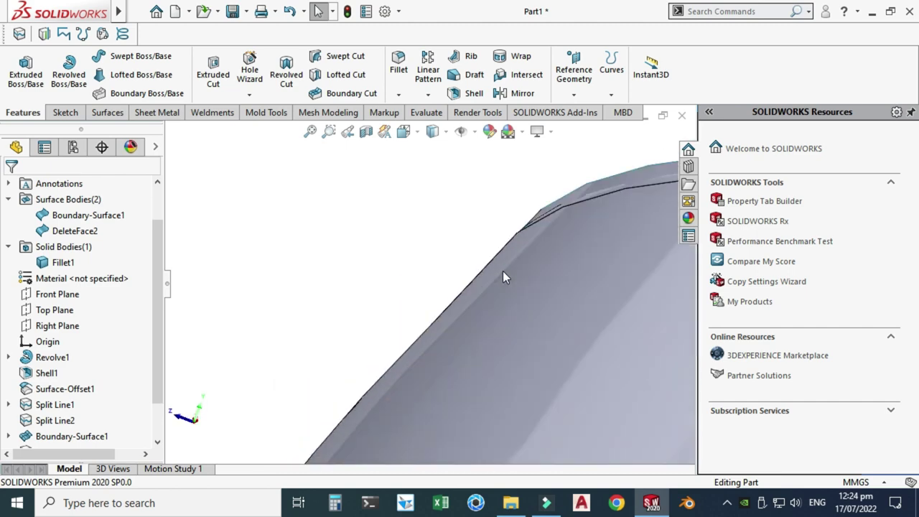
{"action": "scroll", "coordinate": [503, 269], "scroll_direction": "down", "scroll_amount": 2}
{"action": "scroll", "coordinate": [505, 189], "scroll_direction": "up", "scroll_amount": 2}
{"action": "scroll", "coordinate": [506, 143], "scroll_direction": "down", "scroll_amount": 5}
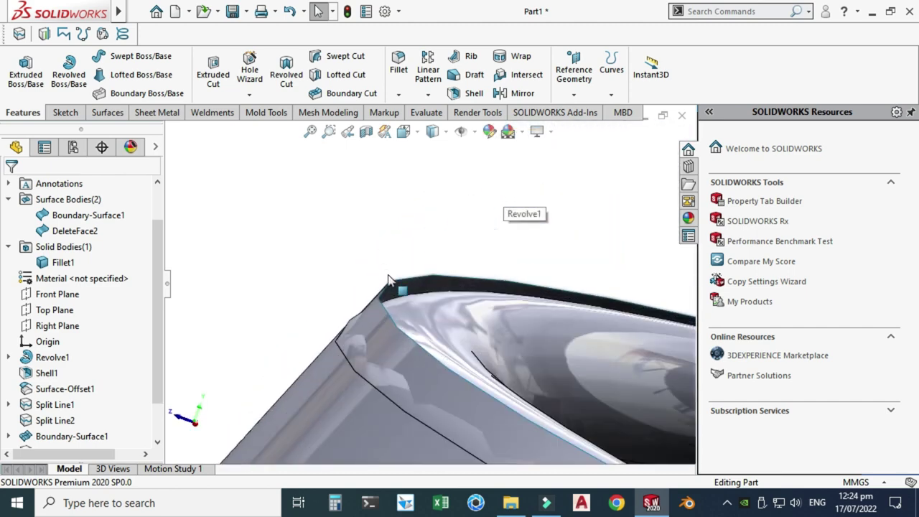
Hide the surface bodies DeleteFace2 and Boundary-Surface1 so that only the solid pot is displayed
{"action": "left_click", "coordinate": [75, 229]}
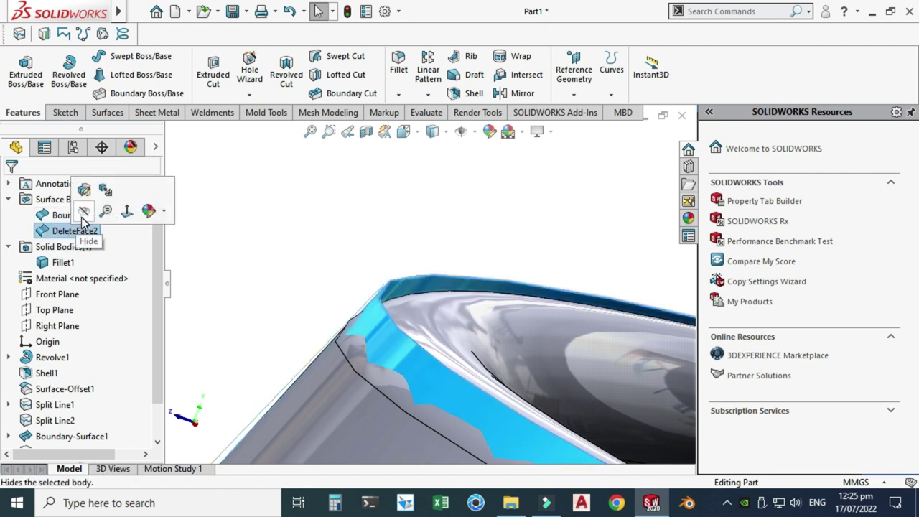
{"action": "left_click", "coordinate": [83, 213]}
{"action": "left_click", "coordinate": [229, 223]}
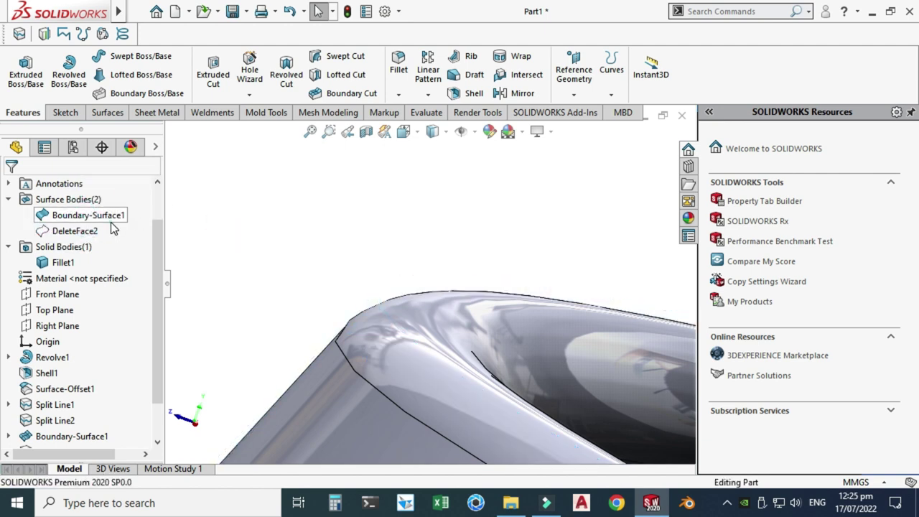
{"action": "left_click", "coordinate": [108, 217]}
{"action": "left_click", "coordinate": [127, 198]}
{"action": "left_click", "coordinate": [308, 260]}
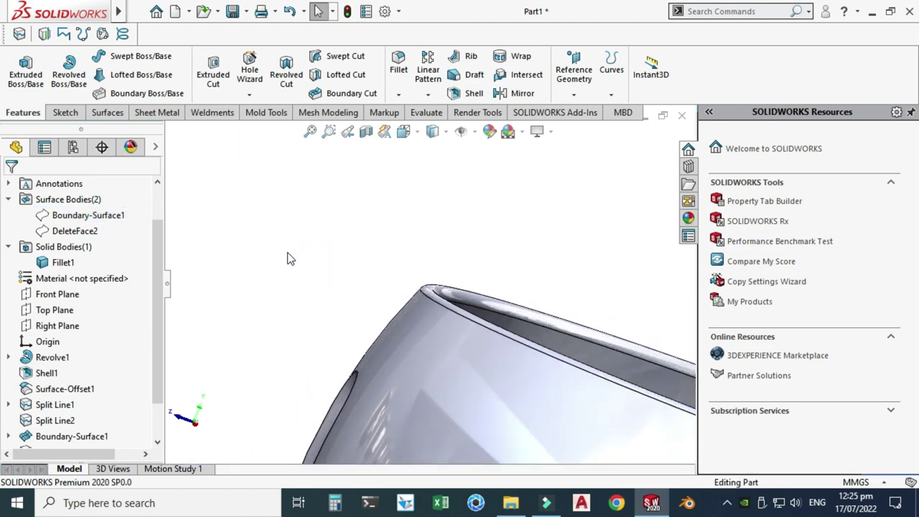
Examine the whole pot and the edge where its inner wall meets the floor
{"action": "key", "text": "f"}
{"action": "key", "text": "Up"}
{"action": "key", "text": "Up"}
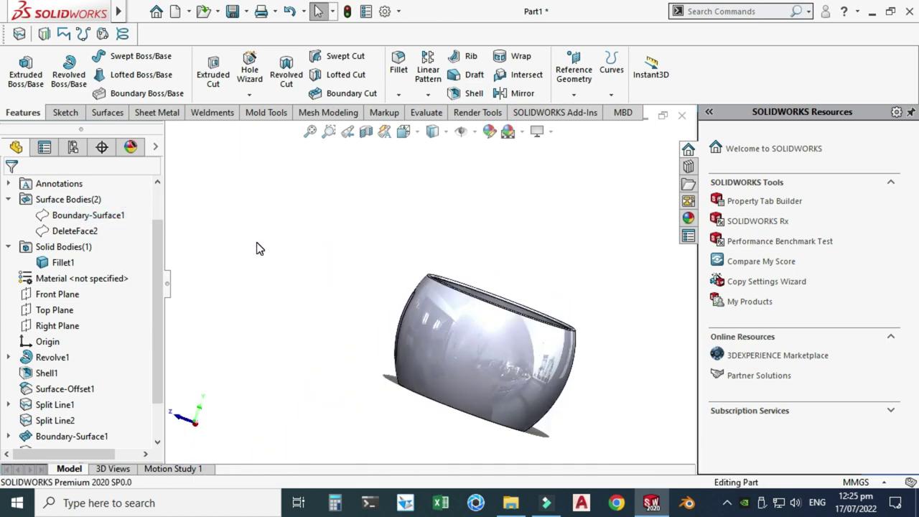
{"action": "key", "text": "Down"}
{"action": "key", "text": "Down"}
{"action": "key", "text": "Left"}
{"action": "key", "text": "Left"}
{"action": "scroll", "coordinate": [456, 323], "scroll_direction": "down", "scroll_amount": 4}
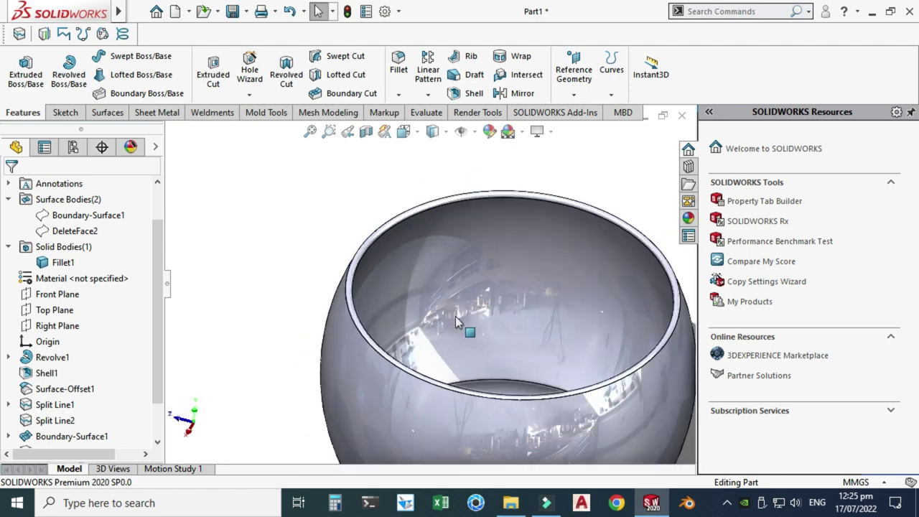
{"action": "scroll", "coordinate": [433, 332], "scroll_direction": "down", "scroll_amount": 4}
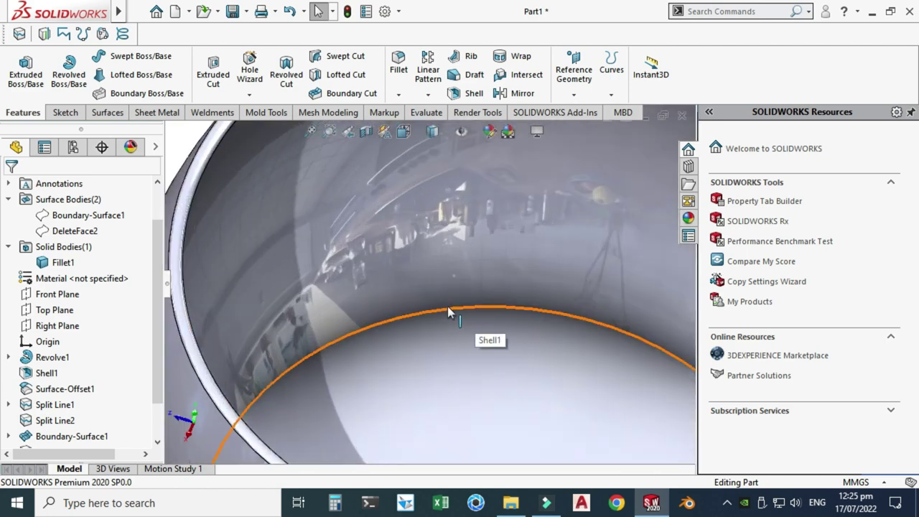
{"action": "scroll", "coordinate": [445, 306], "scroll_direction": "up", "scroll_amount": 5}
{"action": "scroll", "coordinate": [427, 287], "scroll_direction": "up", "scroll_amount": 5}
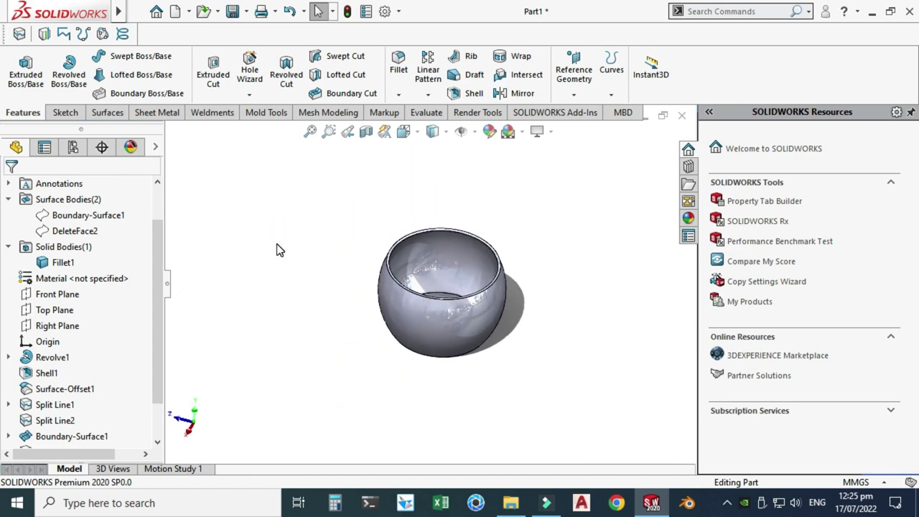
Add a constant size fillet with a 5 mm radius to the inner bottom edge of the pot
{"action": "scroll", "coordinate": [438, 280], "scroll_direction": "down", "scroll_amount": 5}
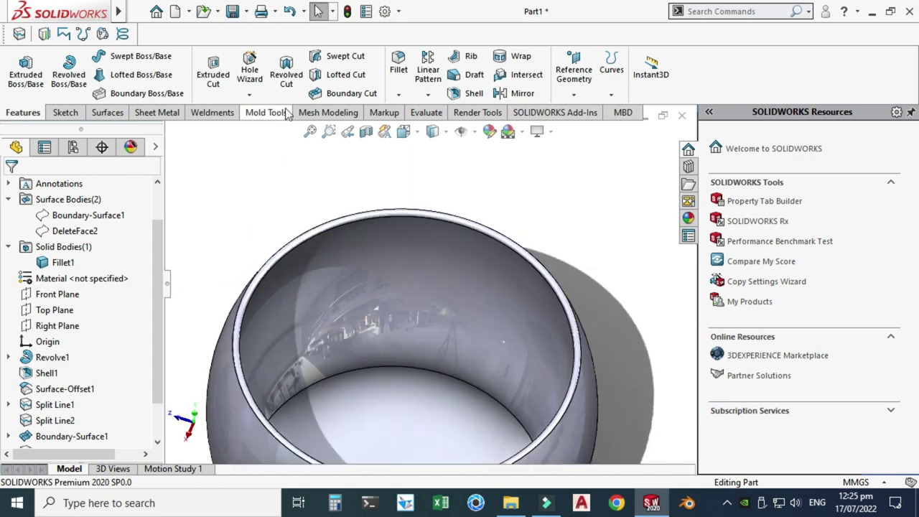
{"action": "left_click", "coordinate": [398, 65]}
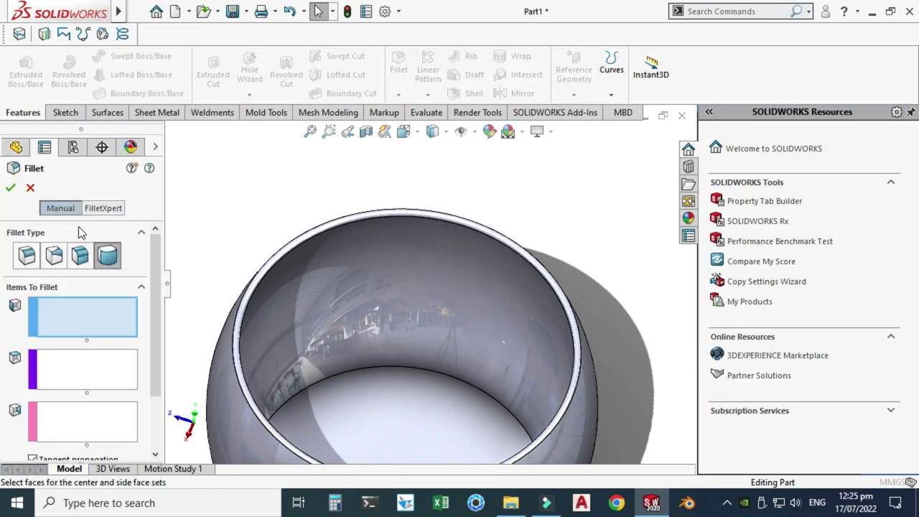
{"action": "left_click", "coordinate": [27, 259]}
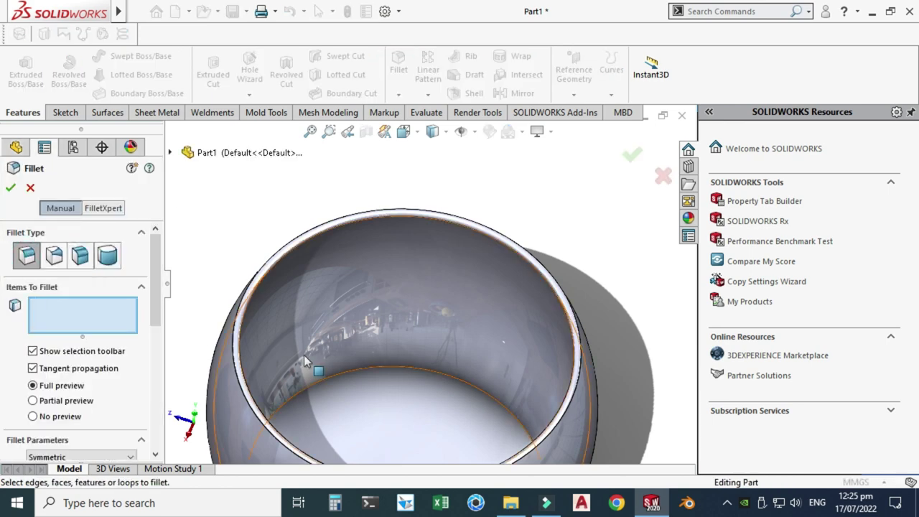
{"action": "left_click", "coordinate": [337, 370]}
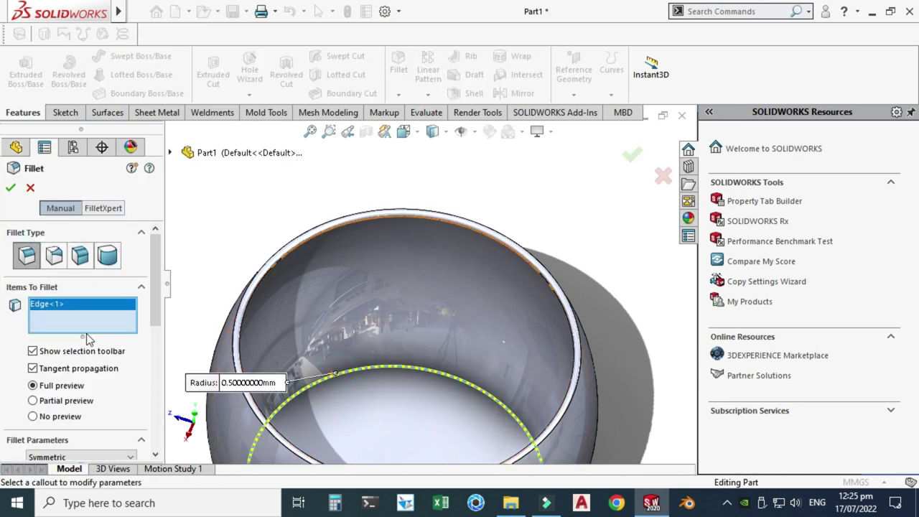
{"action": "scroll", "coordinate": [136, 287], "scroll_direction": "down", "scroll_amount": 4}
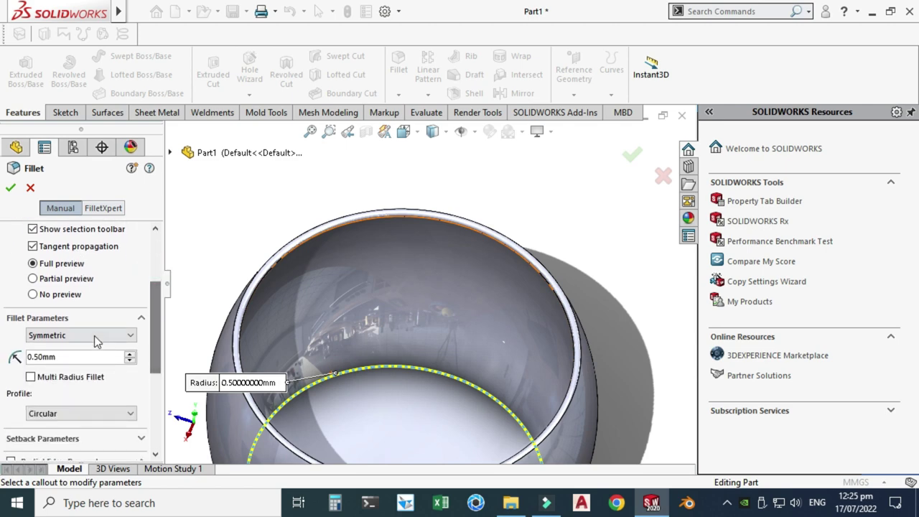
{"action": "left_click", "coordinate": [79, 356]}
{"action": "type", "text": "5"}
{"action": "key", "text": "Return"}
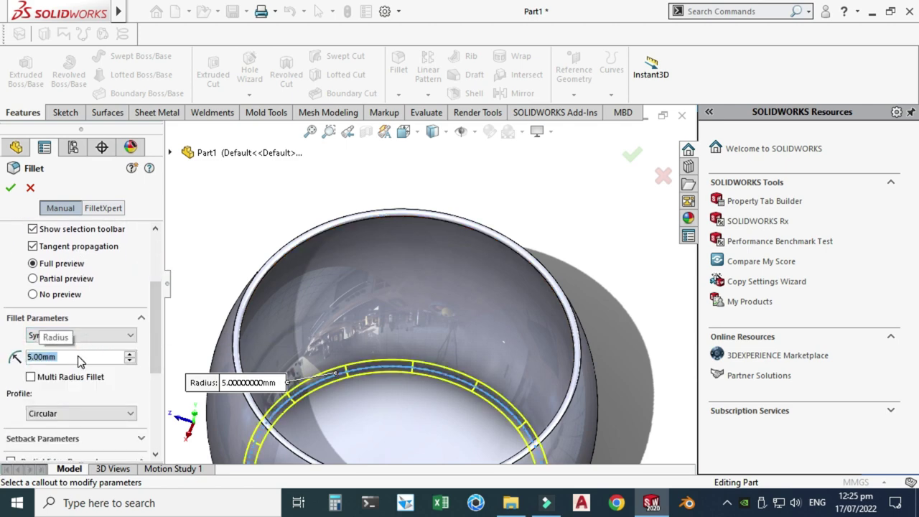
{"action": "key", "text": "Return"}
Section the pot on the Right Plane, inspect the wall, slot recess and floor thickness from the right view, and turn the section off
{"action": "scroll", "coordinate": [450, 172], "scroll_direction": "up", "scroll_amount": 5}
{"action": "middle_click_drag", "start_coordinate": [450, 172], "coordinate": [319, 186]}
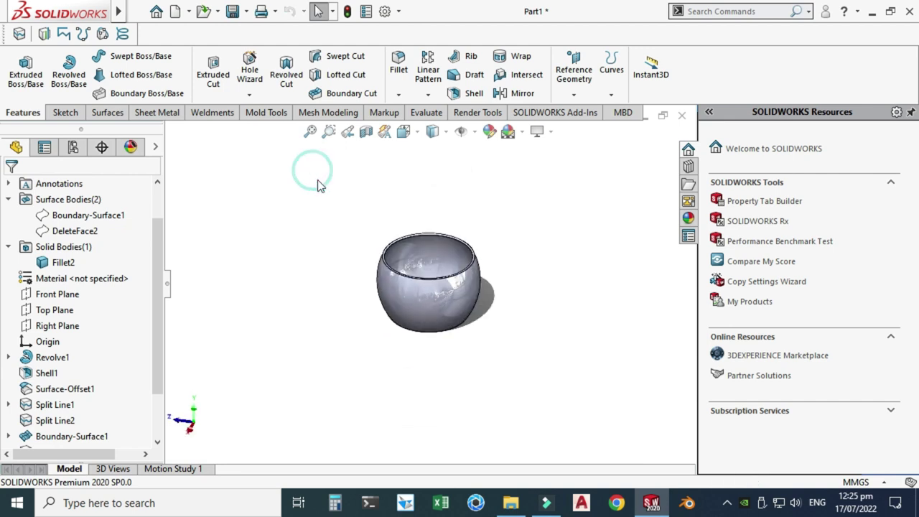
{"action": "left_click", "coordinate": [366, 132]}
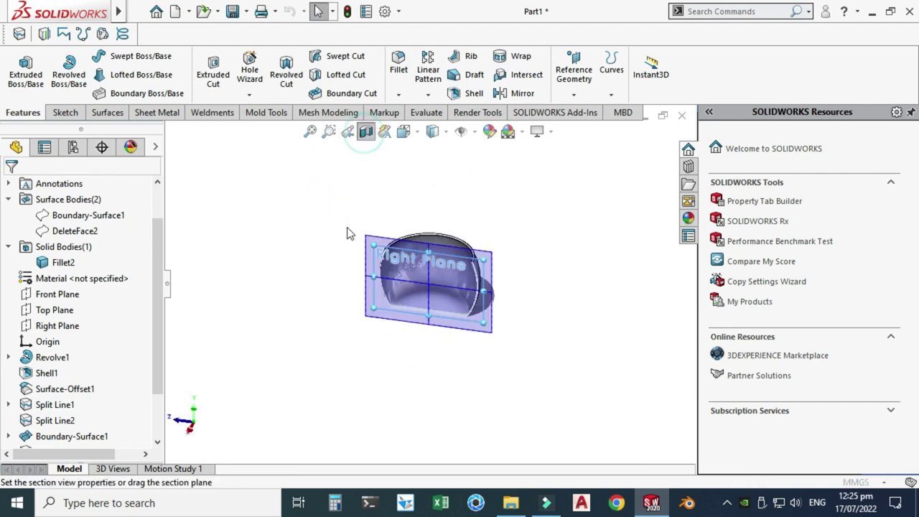
{"action": "left_click", "coordinate": [622, 164]}
{"action": "left_click", "coordinate": [405, 130]}
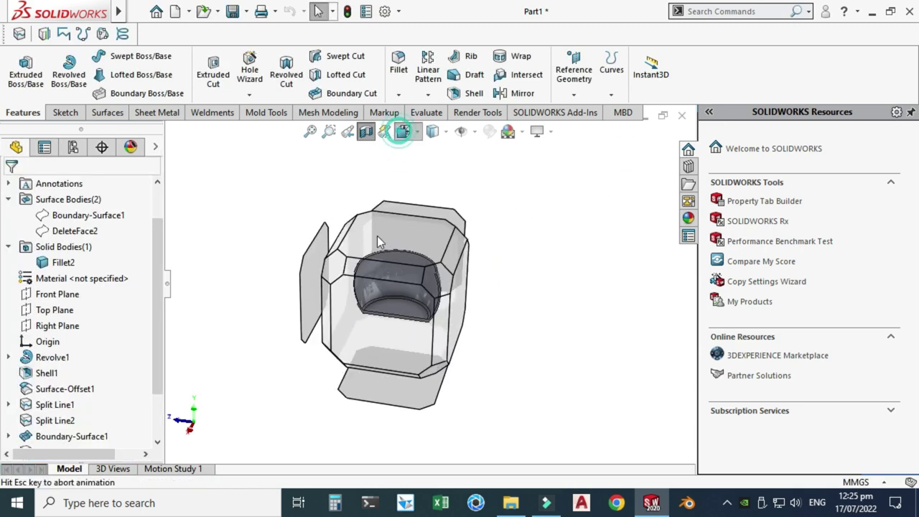
{"action": "left_click", "coordinate": [318, 328]}
{"action": "scroll", "coordinate": [310, 325], "scroll_direction": "down", "scroll_amount": 5}
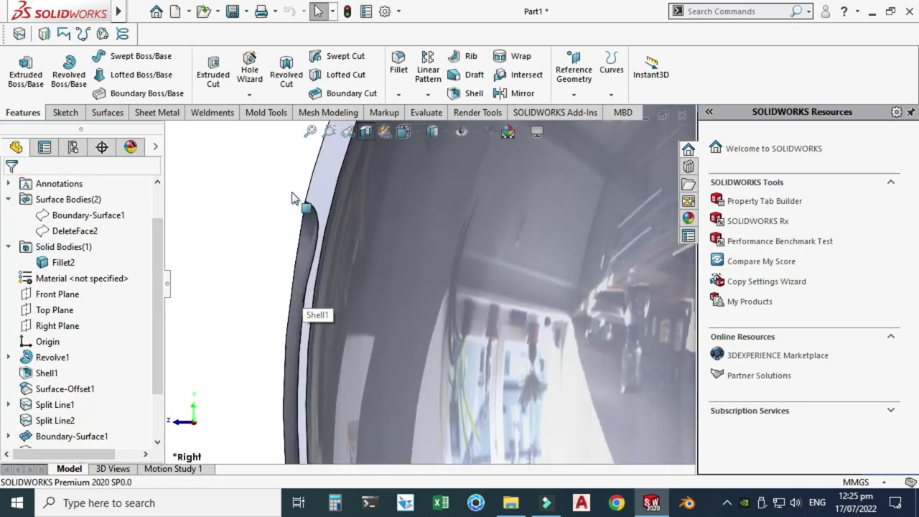
{"action": "scroll", "coordinate": [309, 174], "scroll_direction": "up", "scroll_amount": 5}
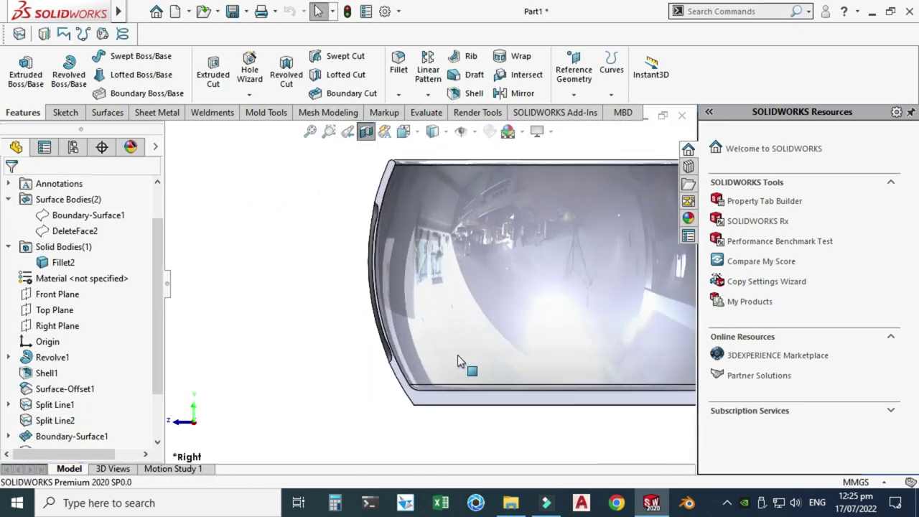
{"action": "scroll", "coordinate": [446, 360], "scroll_direction": "up", "scroll_amount": 3}
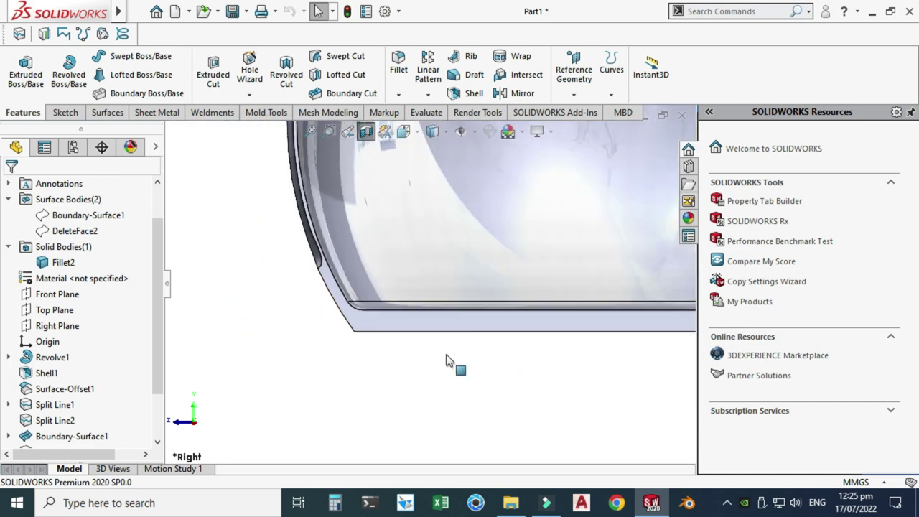
{"action": "scroll", "coordinate": [361, 335], "scroll_direction": "up", "scroll_amount": 3}
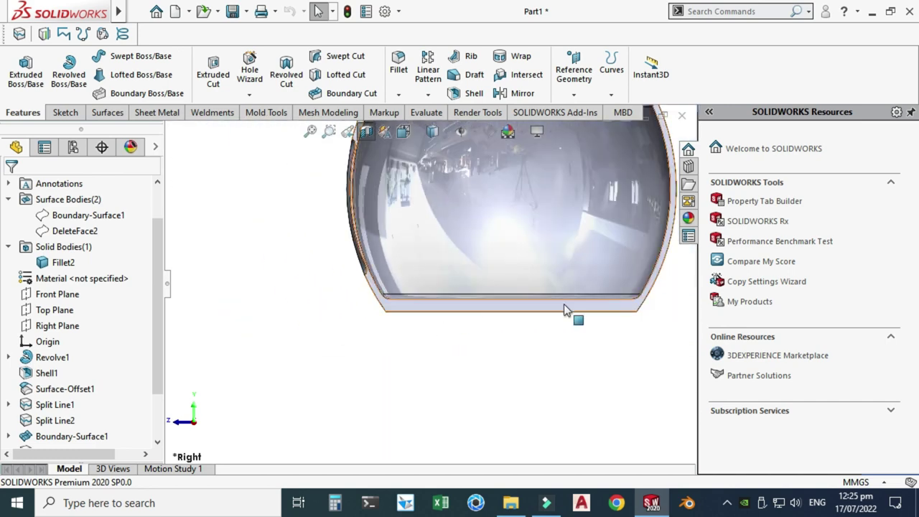
{"action": "scroll", "coordinate": [585, 306], "scroll_direction": "up", "scroll_amount": 5}
{"action": "middle_click_drag", "start_coordinate": [613, 211], "coordinate": [581, 248]}
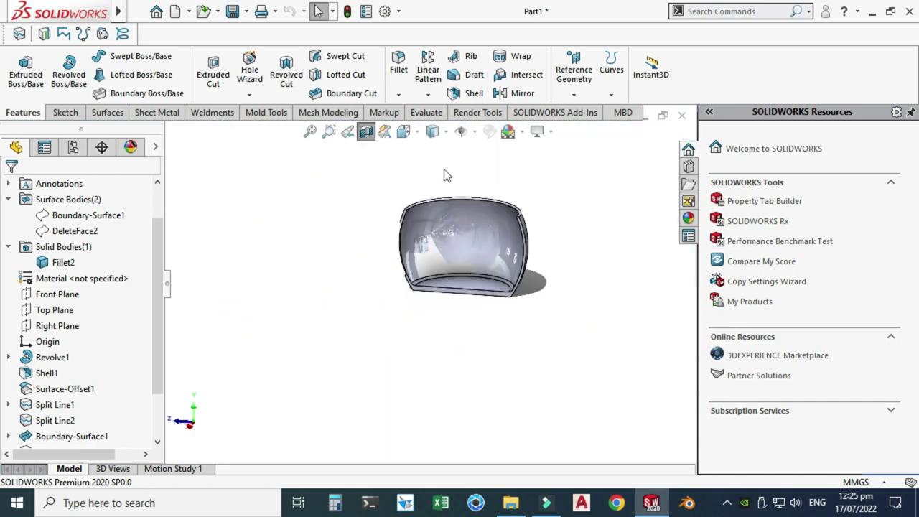
{"action": "left_click", "coordinate": [367, 134]}
Begin a Dome feature on the flat outer bottom face of the pot
{"action": "mouse_move", "coordinate": [117, 26]}
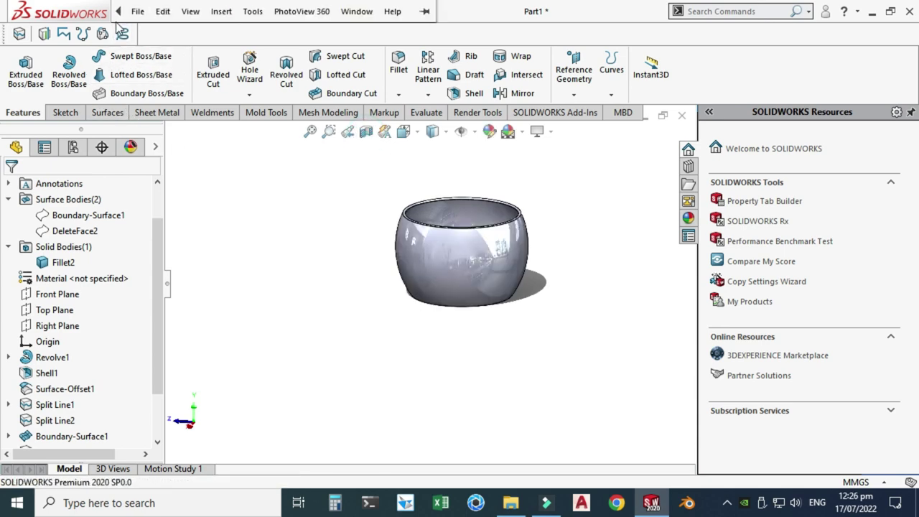
{"action": "left_click", "coordinate": [219, 12]}
{"action": "mouse_move", "coordinate": [277, 79]}
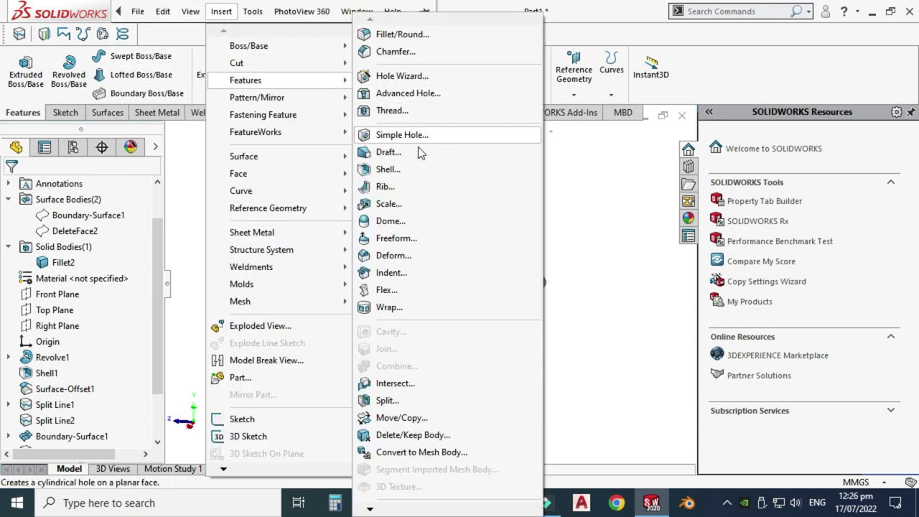
{"action": "left_click", "coordinate": [389, 222]}
{"action": "middle_click_drag", "start_coordinate": [338, 335], "coordinate": [396, 308]}
{"action": "scroll", "coordinate": [461, 319], "scroll_direction": "down", "scroll_amount": 3}
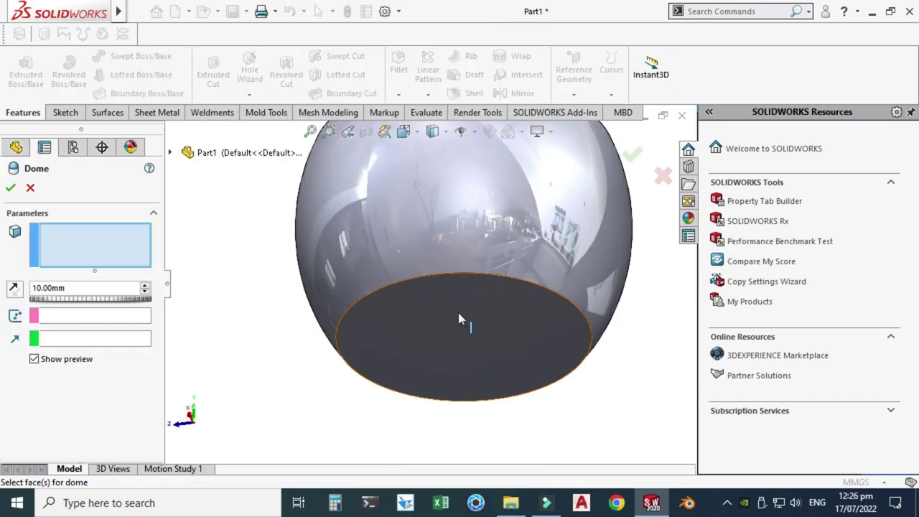
{"action": "left_click", "coordinate": [455, 314]}
{"action": "scroll", "coordinate": [430, 306], "scroll_direction": "up", "scroll_amount": 4}
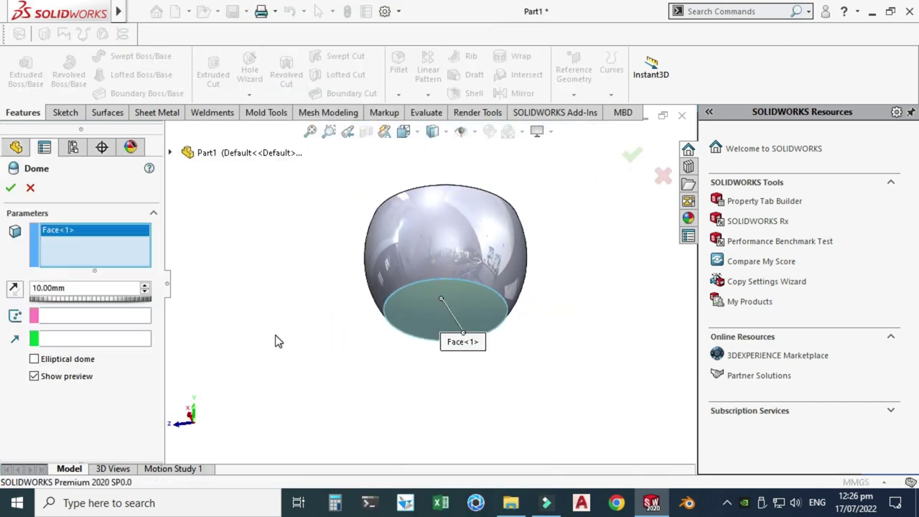
{"action": "middle_click_drag", "start_coordinate": [275, 335], "coordinate": [282, 329]}
{"action": "scroll", "coordinate": [413, 298], "scroll_direction": "down", "scroll_amount": 3}
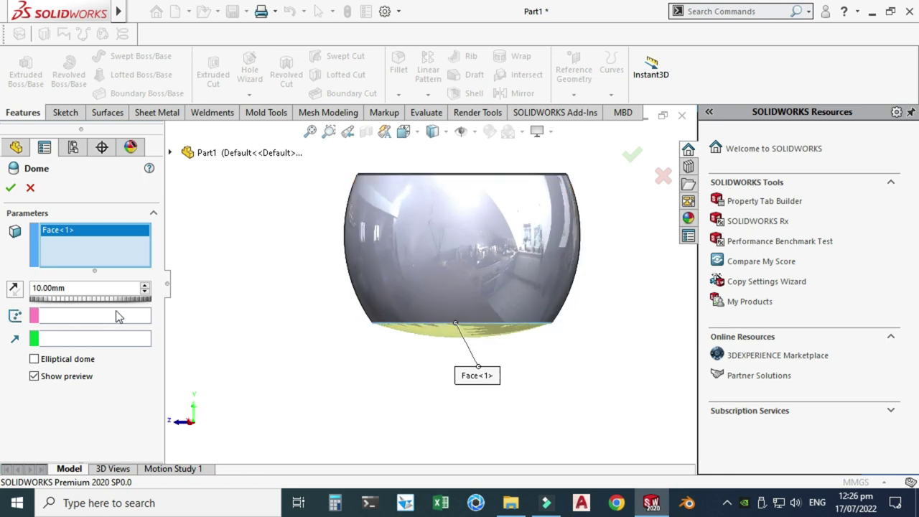
Reverse the dome inward, set its distance to 3.2 mm, enable the elliptical dome option and create it
{"action": "left_click", "coordinate": [14, 290]}
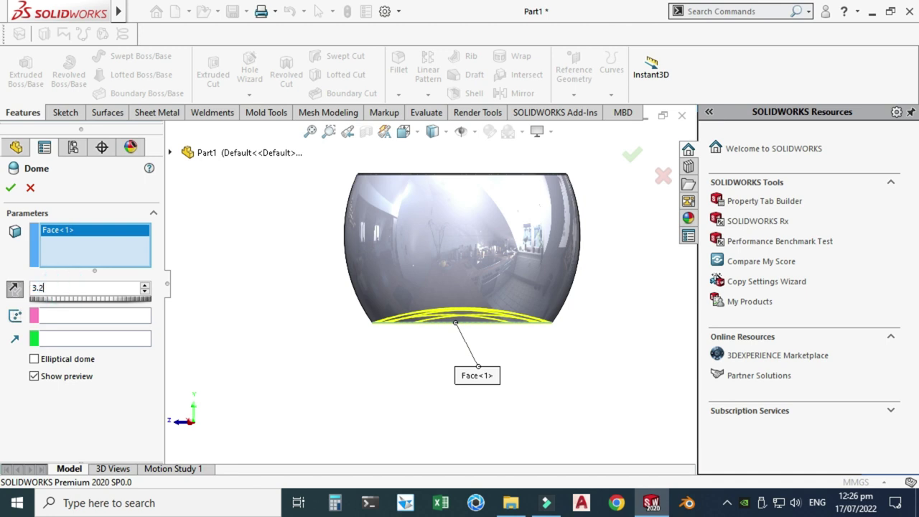
{"action": "key", "text": "Return"}
{"action": "left_click", "coordinate": [65, 360]}
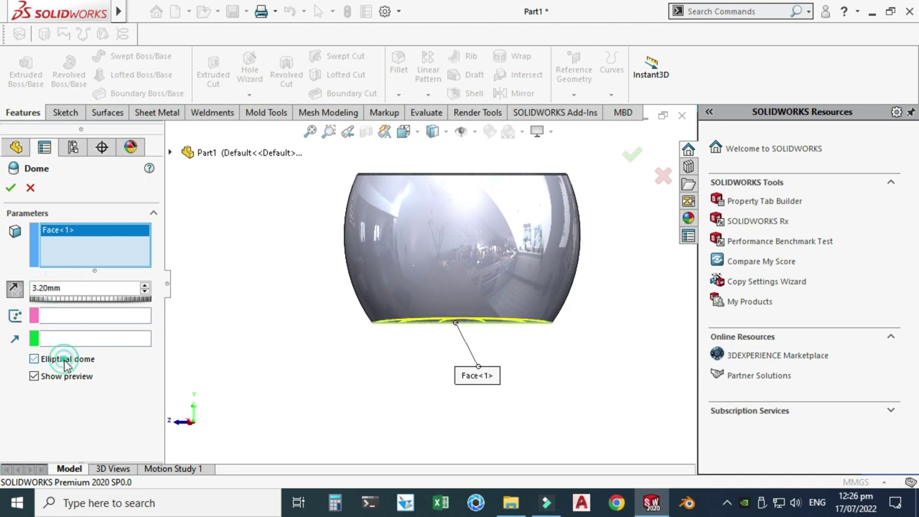
{"action": "left_click", "coordinate": [11, 188]}
Section the pot on the Right Plane, examine the inward-domed base and wall profile up close, and turn the section off
{"action": "scroll", "coordinate": [394, 212], "scroll_direction": "up", "scroll_amount": 3}
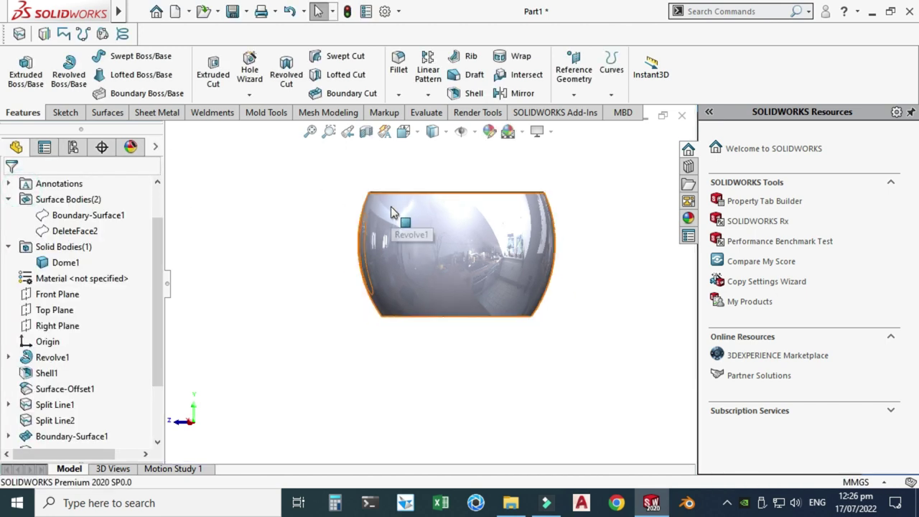
{"action": "left_click", "coordinate": [367, 134]}
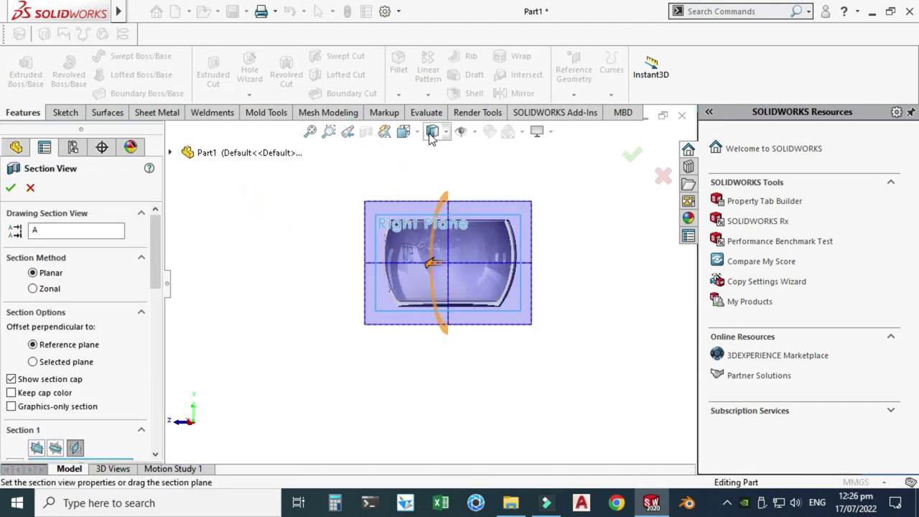
{"action": "scroll", "coordinate": [463, 381], "scroll_direction": "down", "scroll_amount": 8}
{"action": "scroll", "coordinate": [332, 358], "scroll_direction": "up", "scroll_amount": 4}
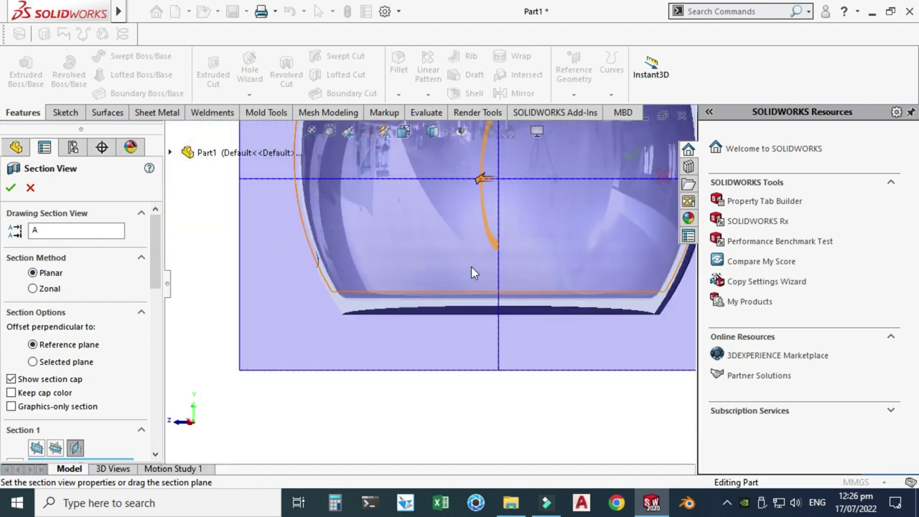
{"action": "scroll", "coordinate": [643, 264], "scroll_direction": "down", "scroll_amount": 4}
{"action": "scroll", "coordinate": [261, 374], "scroll_direction": "down", "scroll_amount": 6}
{"action": "scroll", "coordinate": [347, 342], "scroll_direction": "up", "scroll_amount": 5}
{"action": "scroll", "coordinate": [279, 275], "scroll_direction": "up", "scroll_amount": 4}
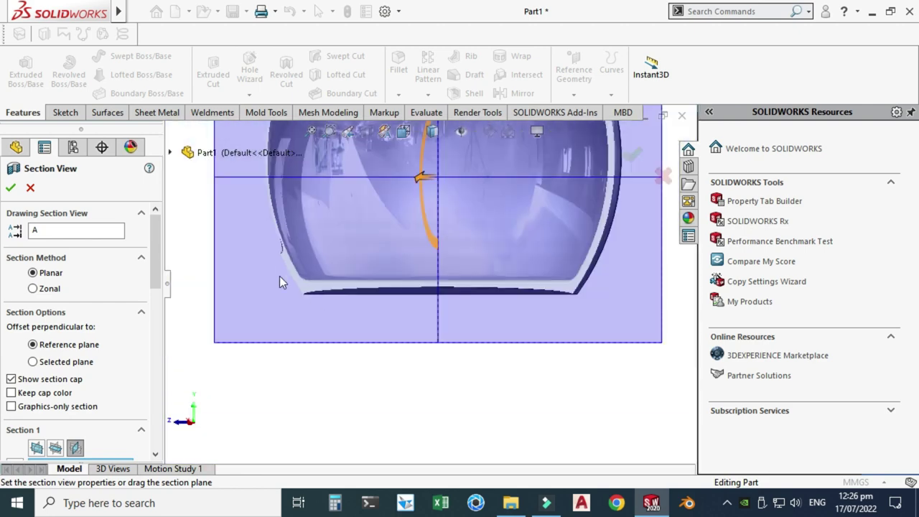
{"action": "scroll", "coordinate": [314, 298], "scroll_direction": "down", "scroll_amount": 4}
{"action": "scroll", "coordinate": [386, 298], "scroll_direction": "up", "scroll_amount": 5}
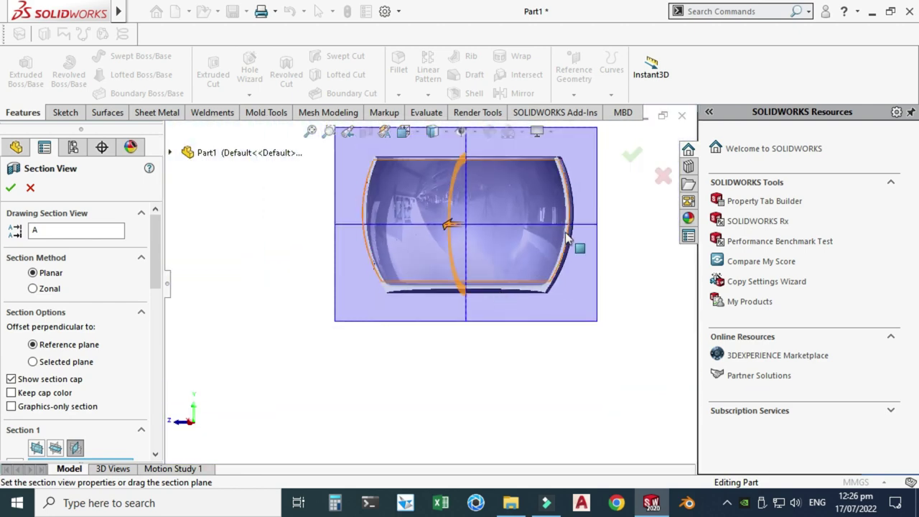
{"action": "left_click", "coordinate": [632, 155]}
{"action": "scroll", "coordinate": [566, 210], "scroll_direction": "up", "scroll_amount": 2}
{"action": "left_click", "coordinate": [366, 131]}
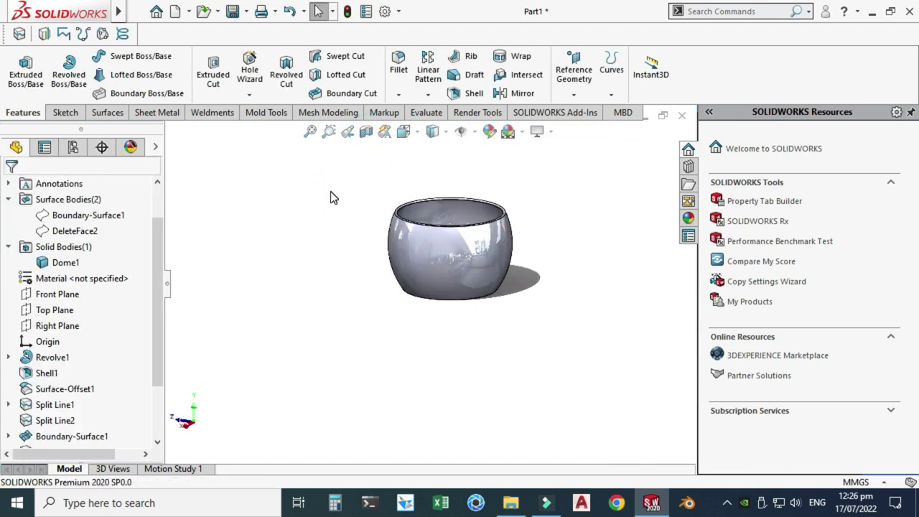
Add a constant size fillet with a 10 mm radius to the outer bottom edge of the pot
{"action": "middle_click_drag", "start_coordinate": [329, 200], "coordinate": [462, 297]}
{"action": "scroll", "coordinate": [402, 268], "scroll_direction": "down", "scroll_amount": 6}
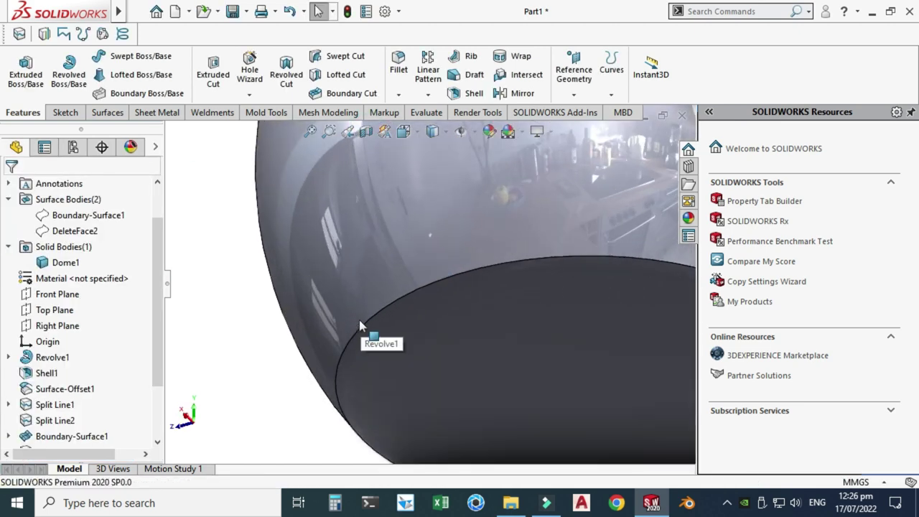
{"action": "scroll", "coordinate": [357, 343], "scroll_direction": "up", "scroll_amount": 5}
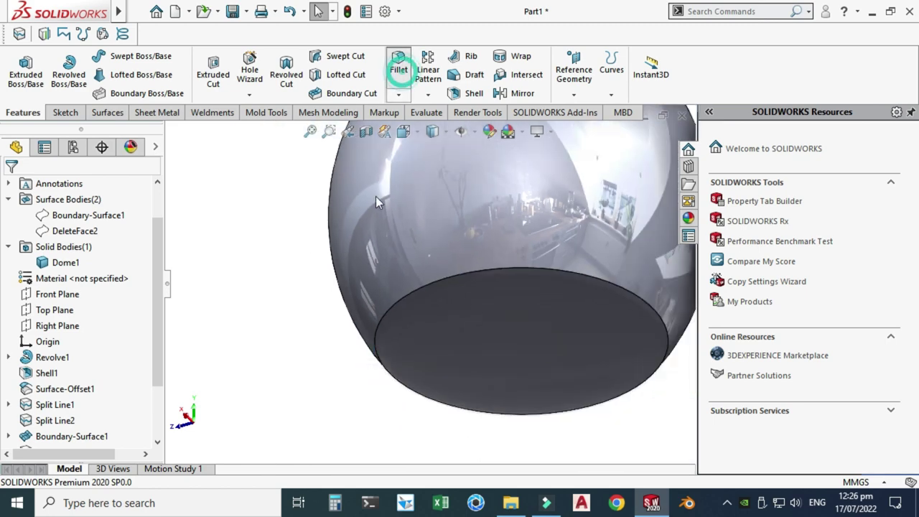
{"action": "left_click", "coordinate": [398, 70]}
{"action": "middle_click_drag", "start_coordinate": [376, 305], "coordinate": [461, 375]}
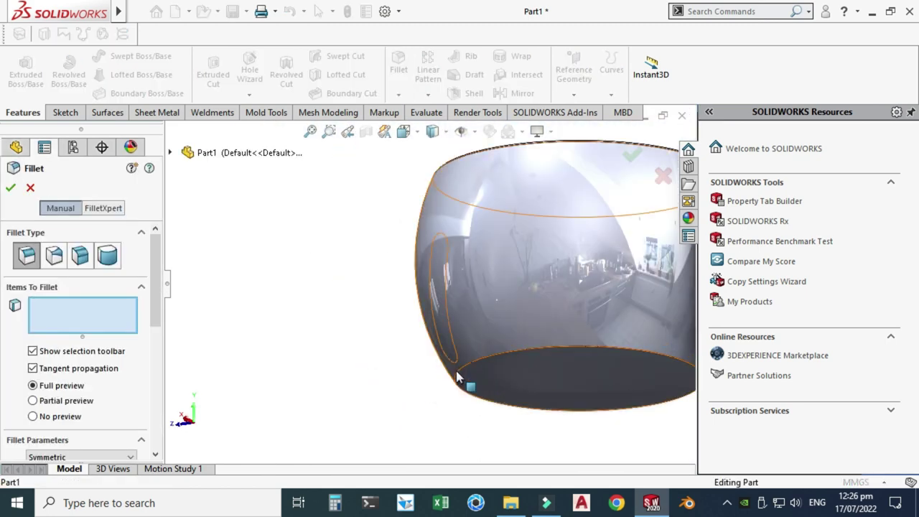
{"action": "left_click", "coordinate": [455, 377]}
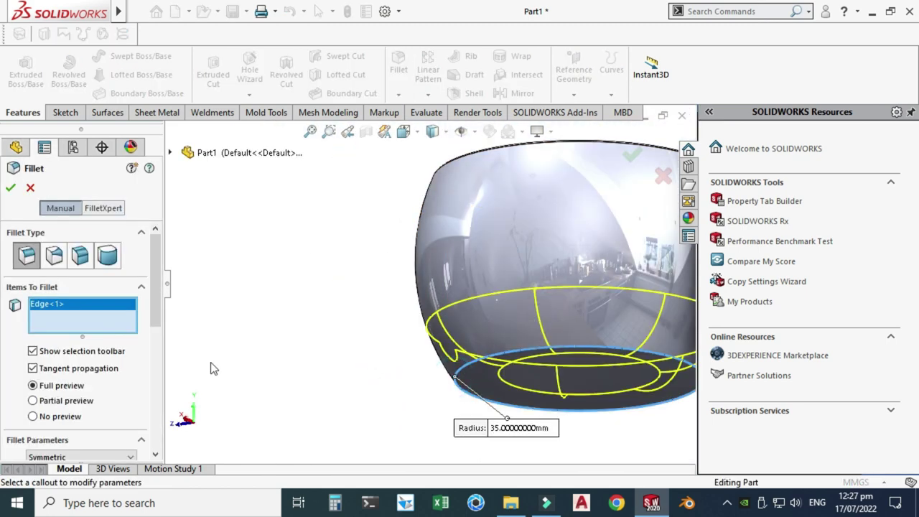
{"action": "scroll", "coordinate": [122, 320], "scroll_direction": "down", "scroll_amount": 5}
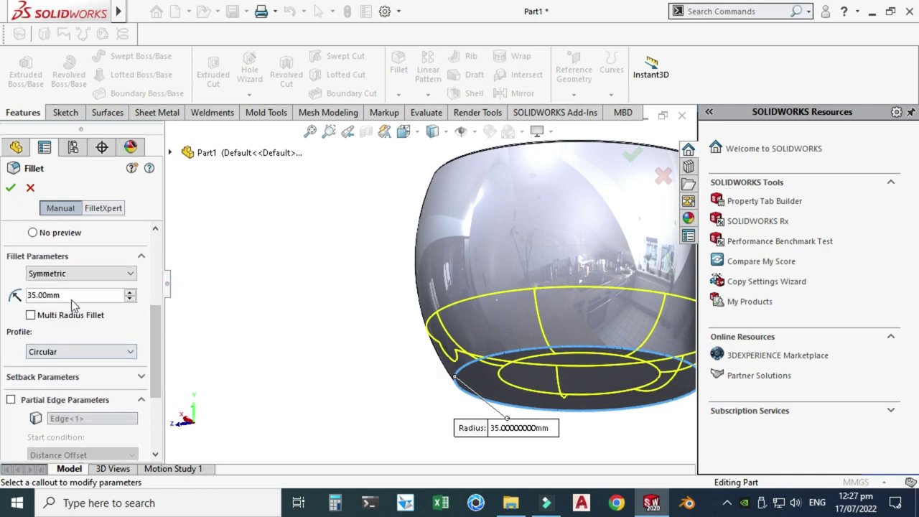
{"action": "type", "text": "10"}
{"action": "key", "text": "Return"}
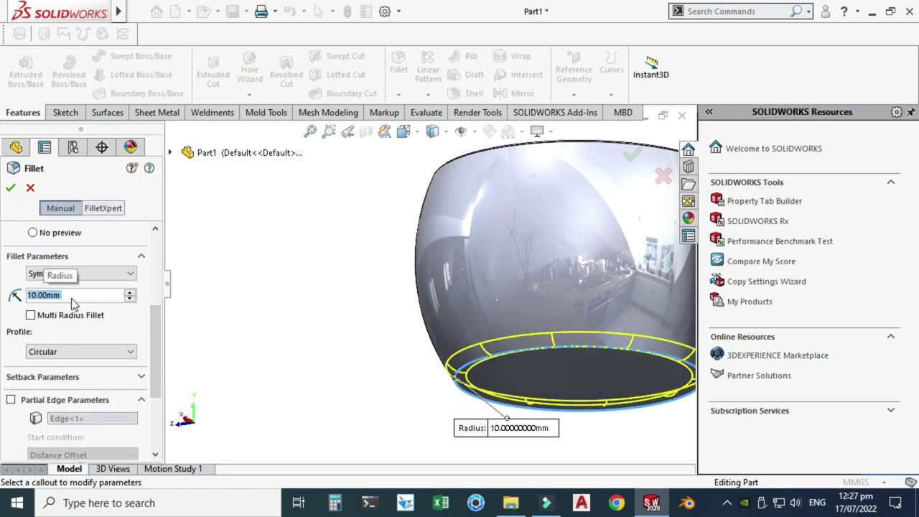
{"action": "key", "text": "Return"}
Begin a Swept Boss/Base for the slot recess's rim, using a circular profile with a 1 mm diameter
{"action": "scroll", "coordinate": [321, 258], "scroll_direction": "up", "scroll_amount": 3}
{"action": "middle_click_drag", "start_coordinate": [311, 249], "coordinate": [404, 265]}
{"action": "scroll", "coordinate": [404, 265], "scroll_direction": "down", "scroll_amount": 6}
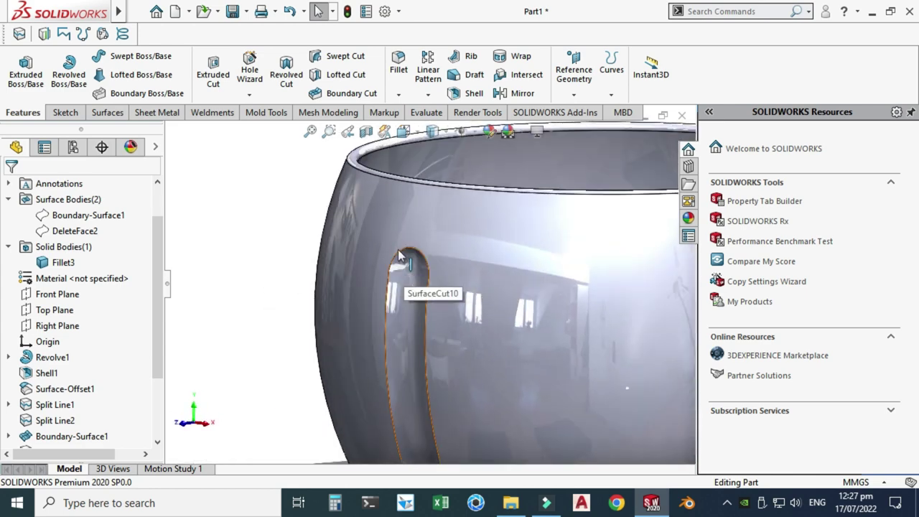
{"action": "scroll", "coordinate": [401, 276], "scroll_direction": "up", "scroll_amount": 2}
{"action": "scroll", "coordinate": [402, 280], "scroll_direction": "down", "scroll_amount": 2}
{"action": "scroll", "coordinate": [421, 254], "scroll_direction": "down", "scroll_amount": 2}
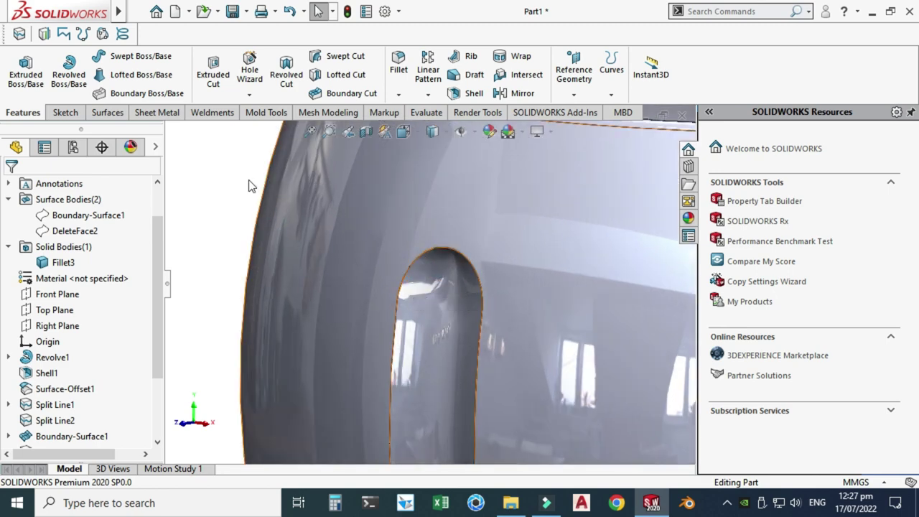
{"action": "left_click", "coordinate": [141, 58]}
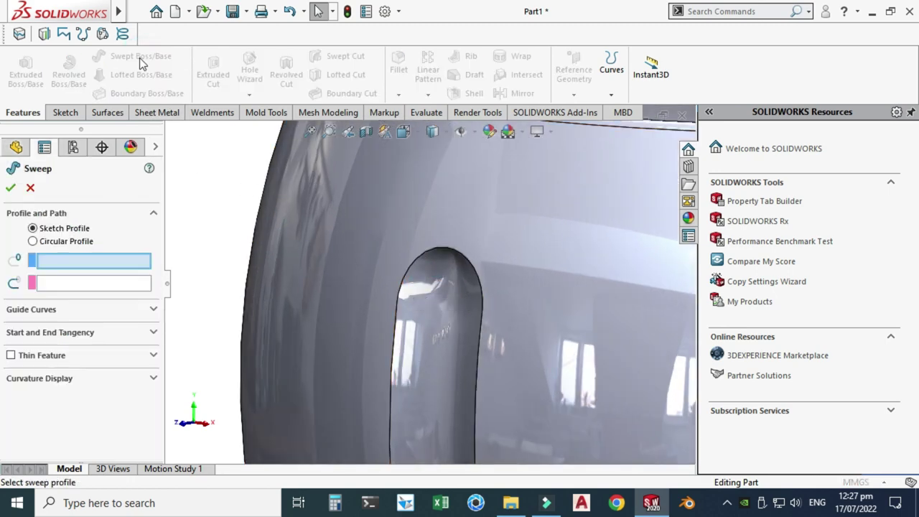
{"action": "left_click", "coordinate": [70, 242]}
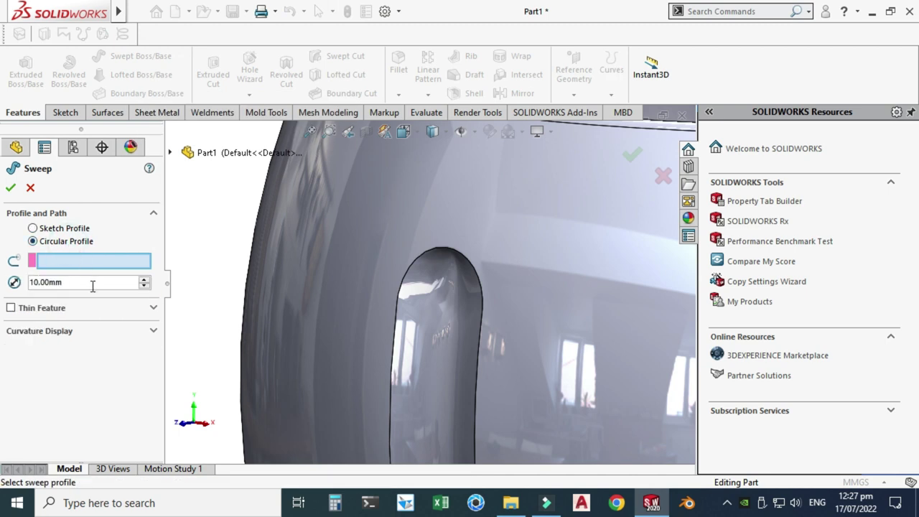
{"action": "left_click", "coordinate": [88, 285]}
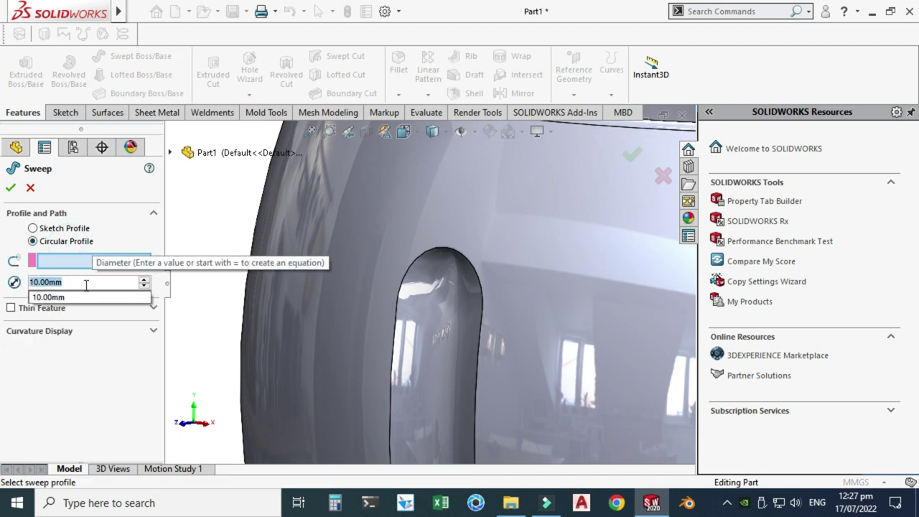
{"action": "type", "text": "1"}
{"action": "key", "text": "Return"}
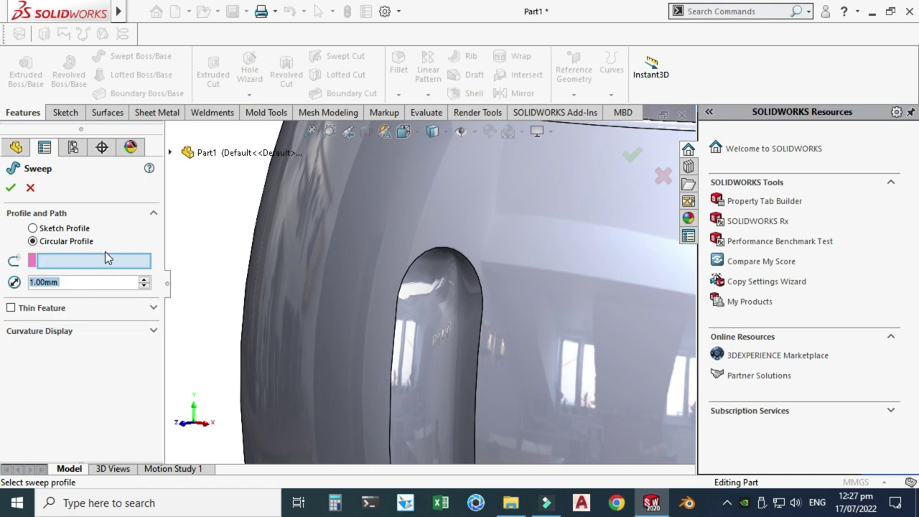
Use the SelectionManager to pick the closed tangent edge loop around the slot recess as the sweep path
{"action": "right_click", "coordinate": [106, 262]}
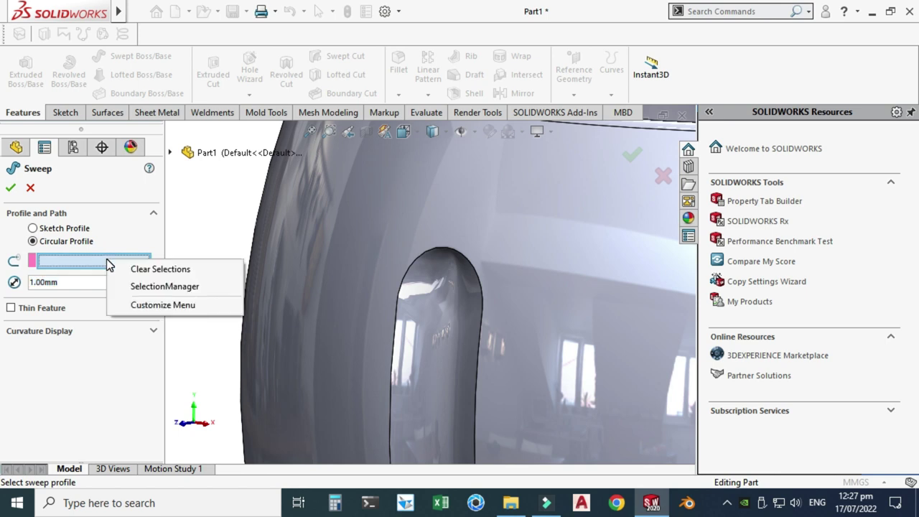
{"action": "left_click", "coordinate": [136, 285]}
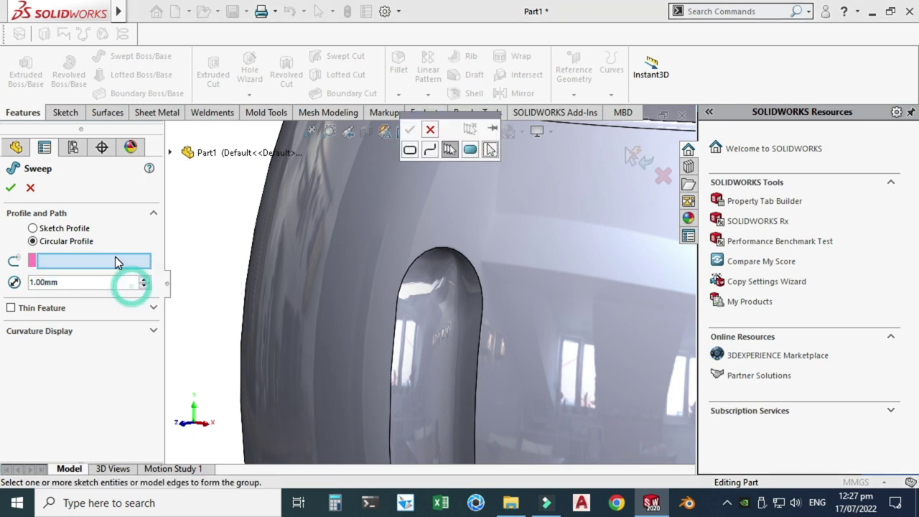
{"action": "left_click", "coordinate": [413, 263]}
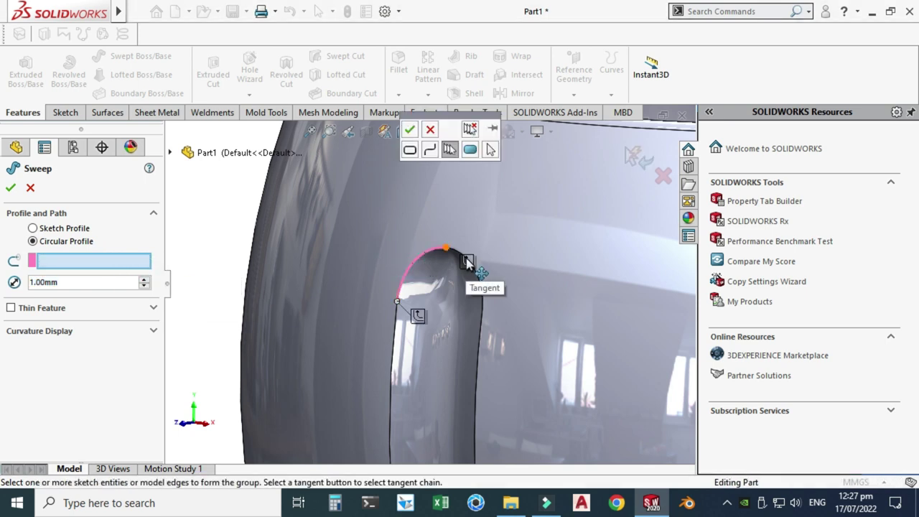
{"action": "left_click", "coordinate": [466, 261]}
{"action": "scroll", "coordinate": [430, 299], "scroll_direction": "up", "scroll_amount": 3}
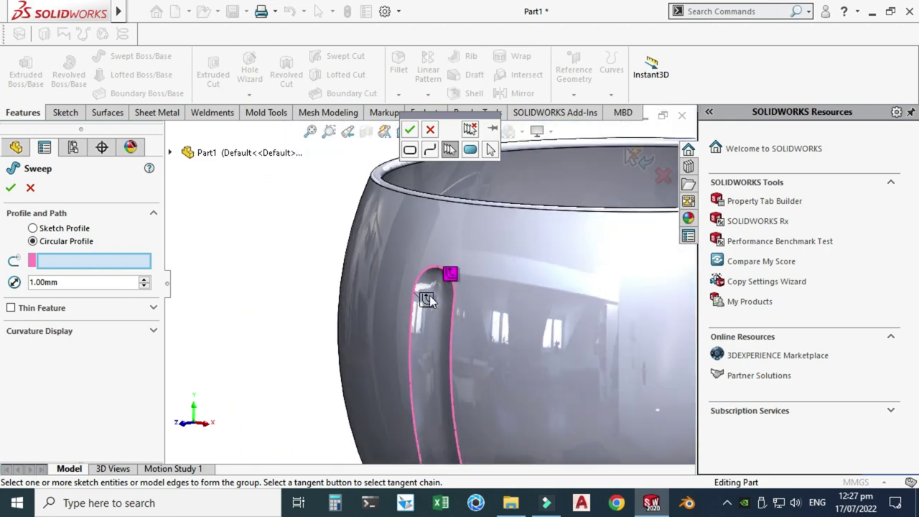
{"action": "left_click", "coordinate": [408, 129]}
Enable merging of tangent faces and alignment with end faces for the sweep and create it
{"action": "scroll", "coordinate": [402, 294], "scroll_direction": "down", "scroll_amount": 3}
{"action": "scroll", "coordinate": [443, 258], "scroll_direction": "down", "scroll_amount": 3}
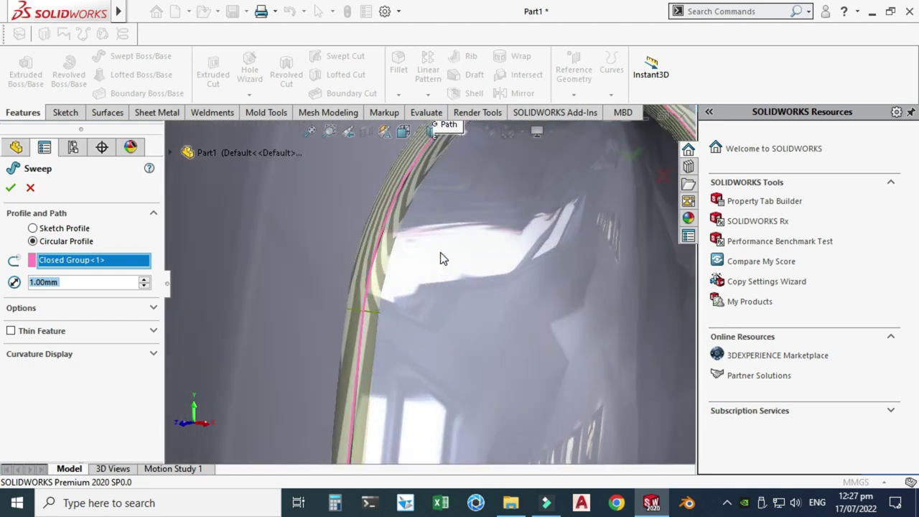
{"action": "scroll", "coordinate": [420, 233], "scroll_direction": "up", "scroll_amount": 5}
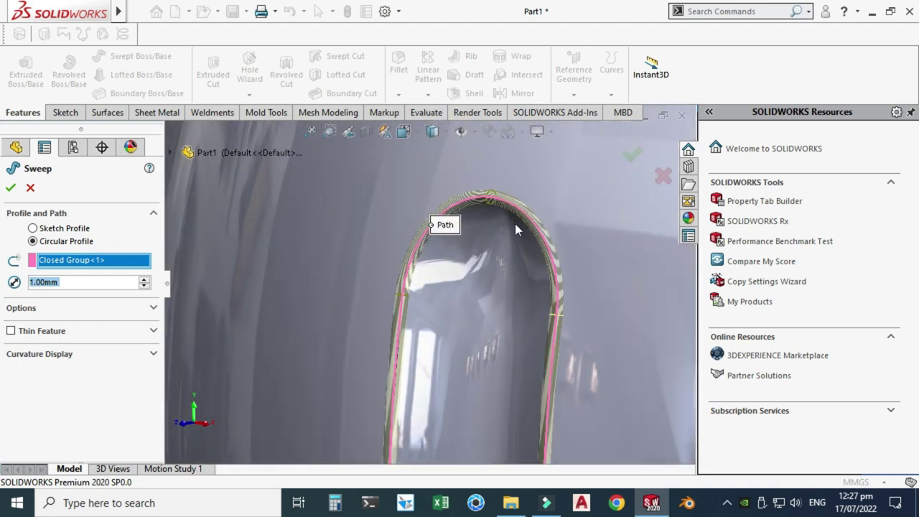
{"action": "scroll", "coordinate": [531, 333], "scroll_direction": "up", "scroll_amount": 5}
{"action": "scroll", "coordinate": [445, 287], "scroll_direction": "down", "scroll_amount": 5}
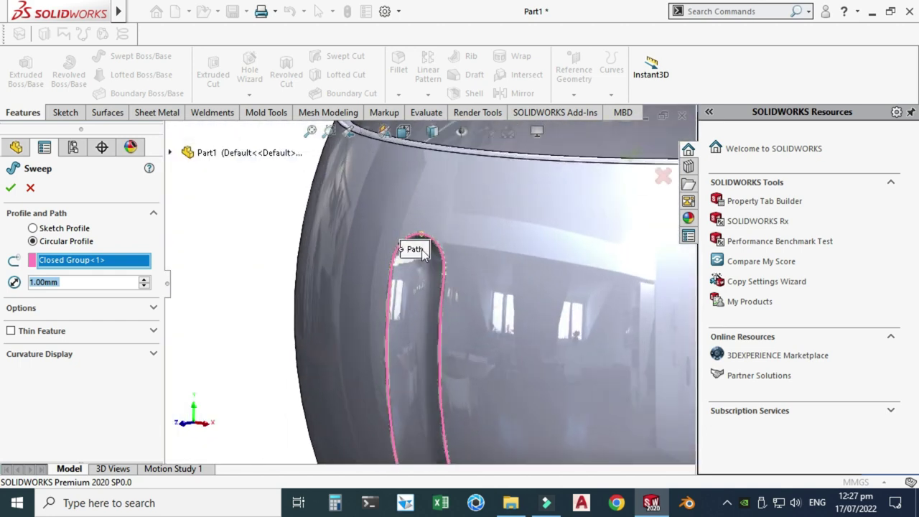
{"action": "left_click", "coordinate": [21, 308]}
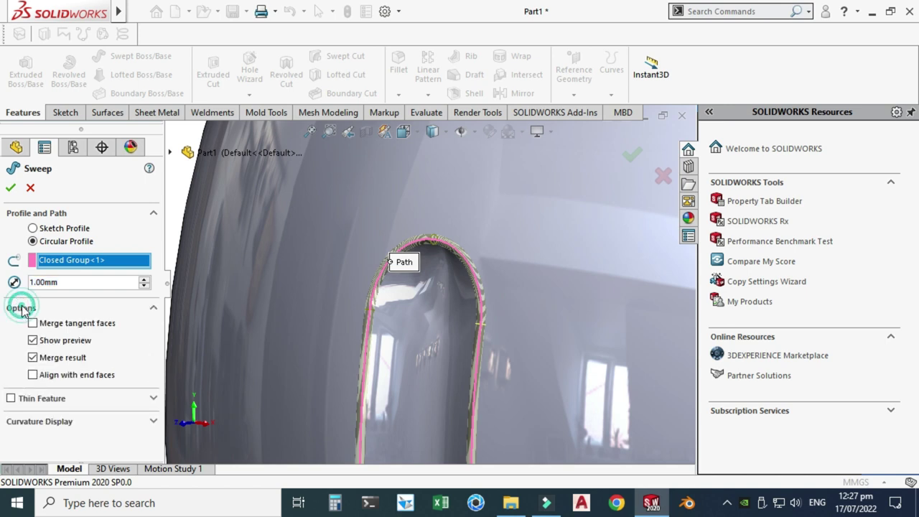
{"action": "left_click", "coordinate": [32, 323]}
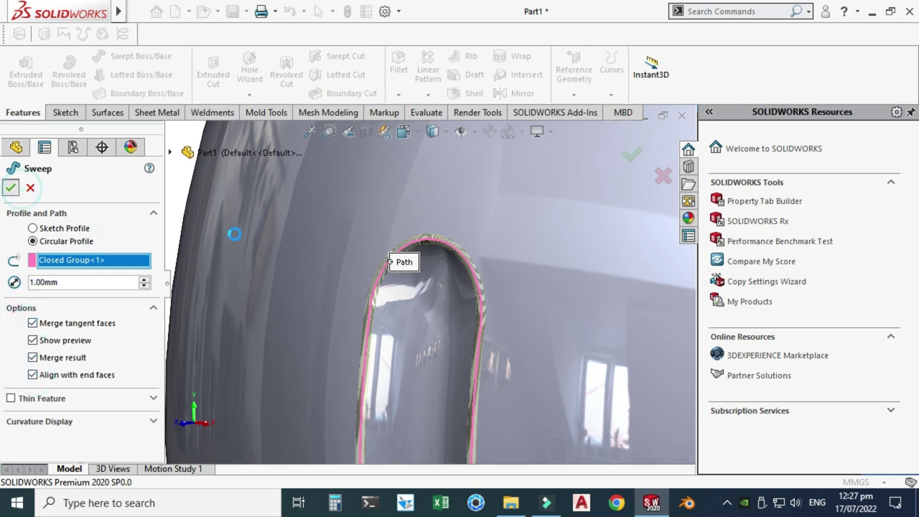
{"action": "scroll", "coordinate": [257, 235], "scroll_direction": "up", "scroll_amount": 5}
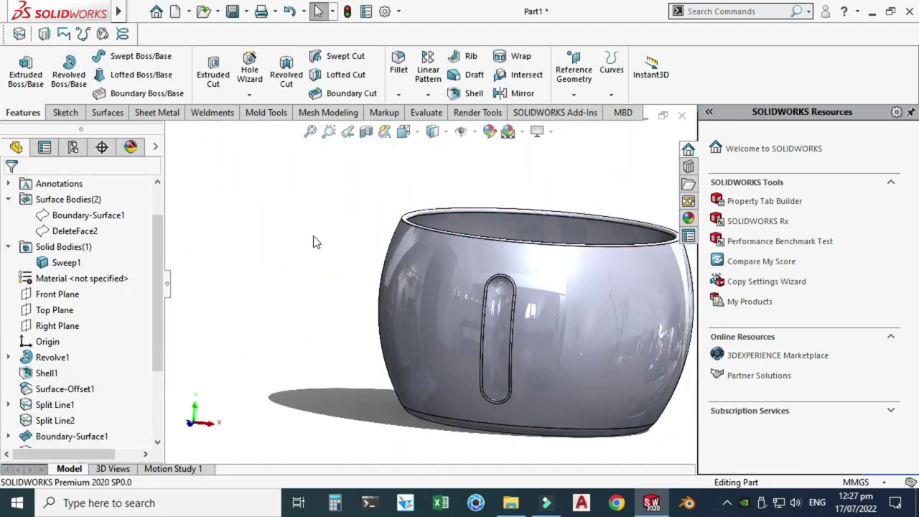
Fillet the inner face of the slot recess, where it meets the swept bead, with a 0.5 mm radius
{"action": "middle_click_drag", "start_coordinate": [445, 263], "coordinate": [458, 238]}
{"action": "scroll", "coordinate": [458, 237], "scroll_direction": "down", "scroll_amount": 8}
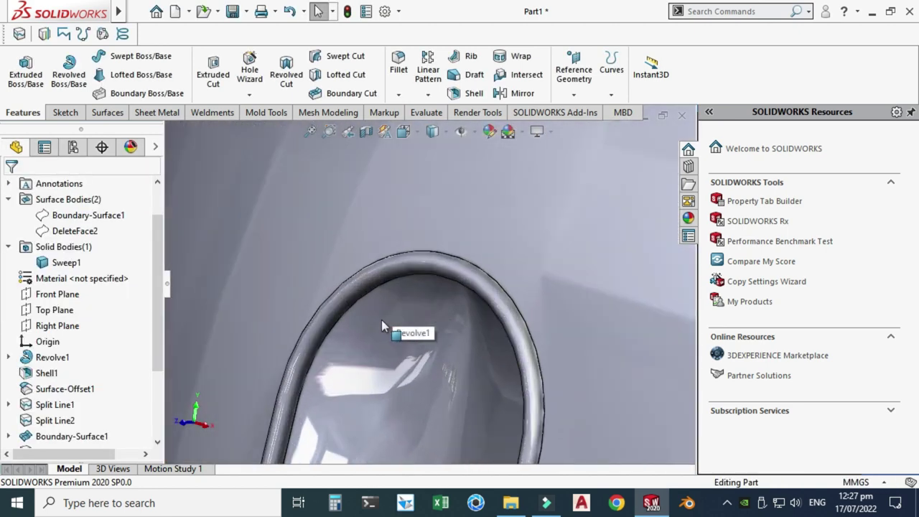
{"action": "scroll", "coordinate": [390, 318], "scroll_direction": "up", "scroll_amount": 2}
{"action": "left_click", "coordinate": [396, 323]}
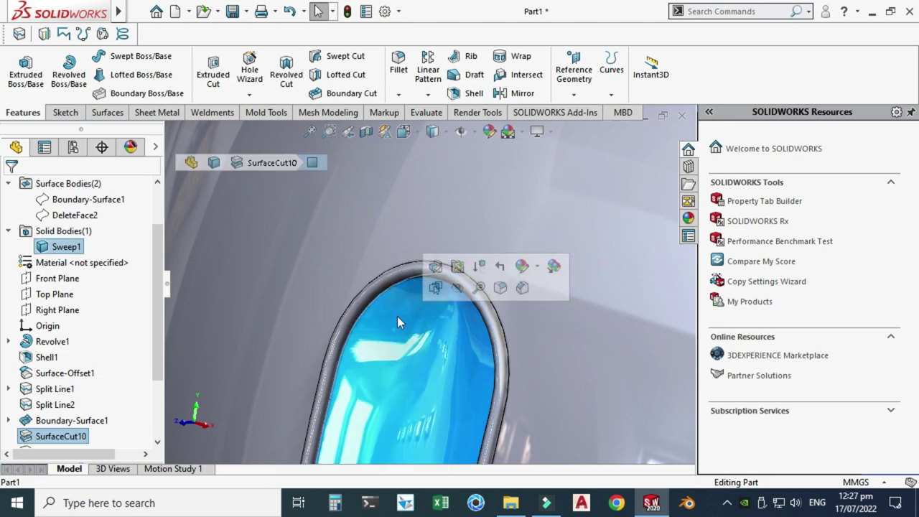
{"action": "scroll", "coordinate": [370, 314], "scroll_direction": "up", "scroll_amount": 3}
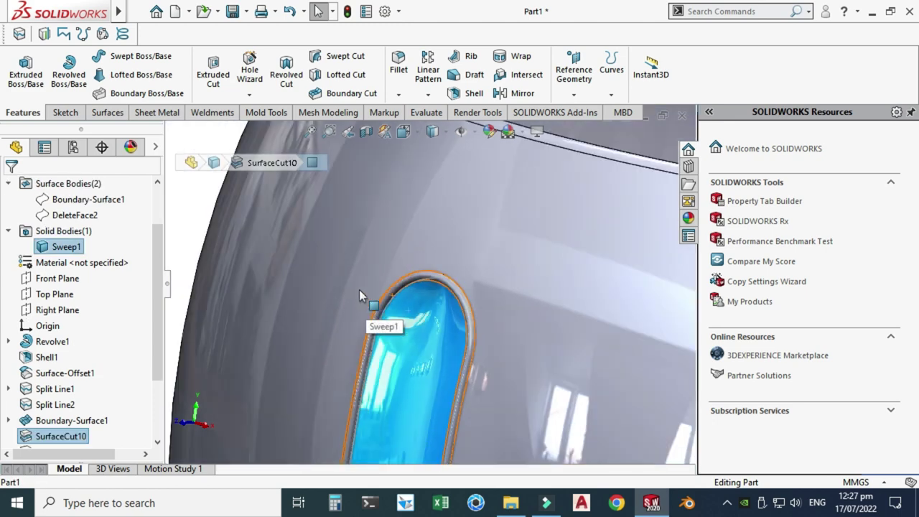
{"action": "left_click", "coordinate": [398, 65]}
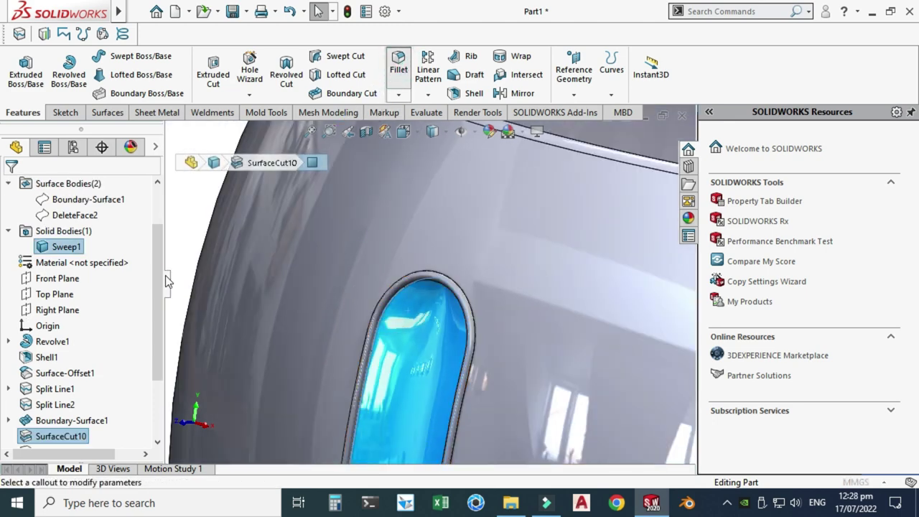
{"action": "left_click_drag", "start_coordinate": [156, 266], "coordinate": [154, 339]}
{"action": "left_click", "coordinate": [84, 288]}
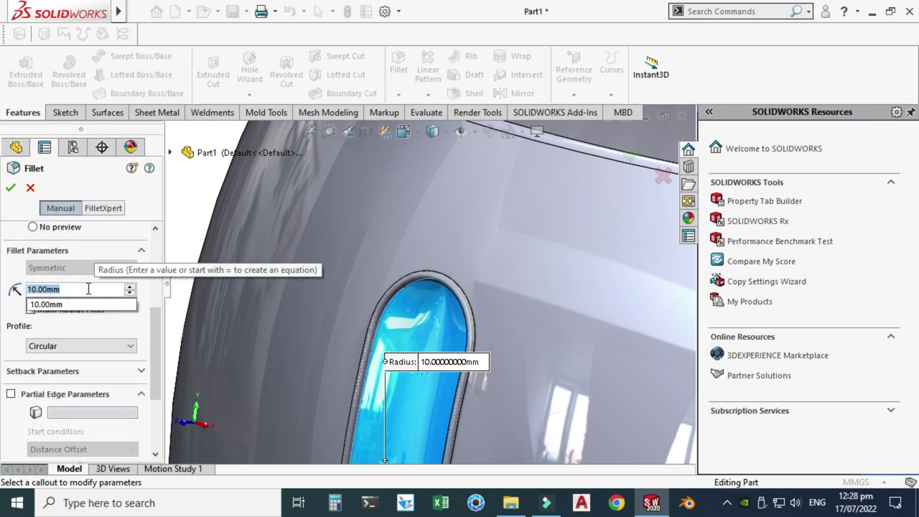
{"action": "type", "text": "0.5"}
{"action": "key", "text": "Return"}
{"action": "key", "text": "Return"}
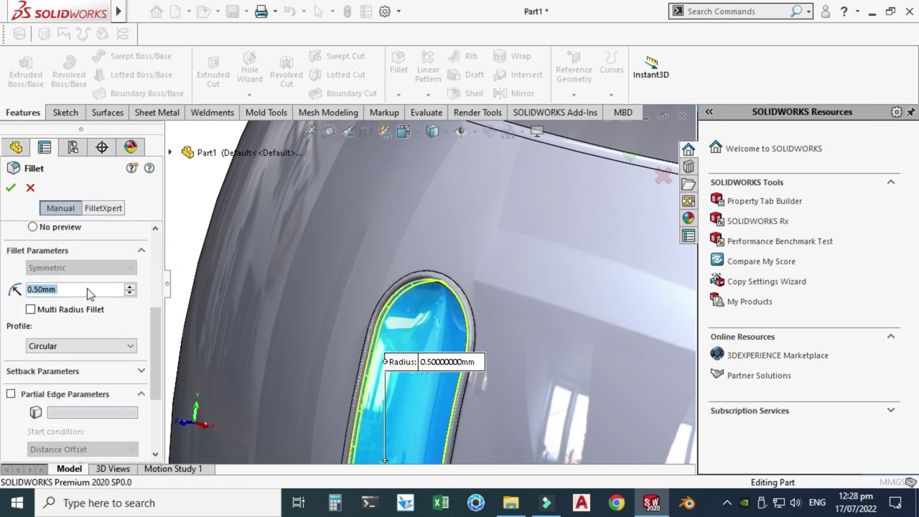
{"action": "scroll", "coordinate": [327, 243], "scroll_direction": "up", "scroll_amount": 8}
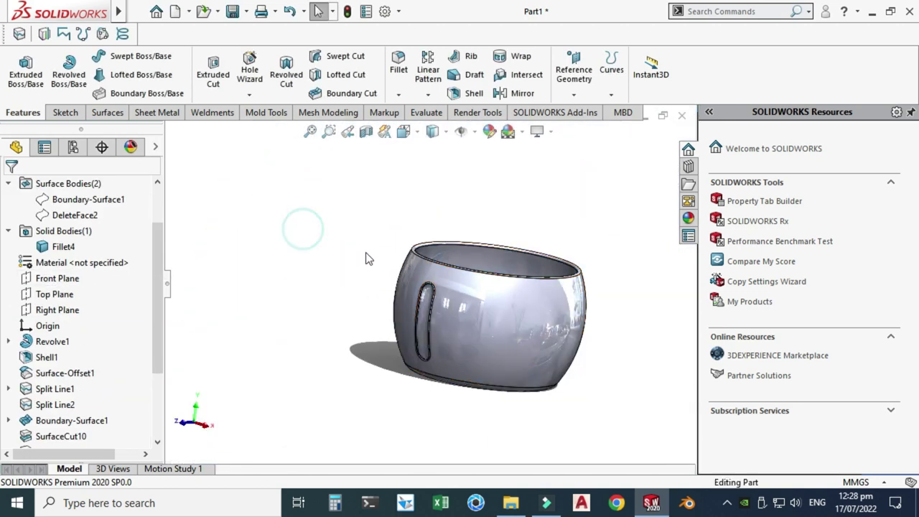
Begin a Circular Pattern of the slot recess, selecting its inner fillet, the swept bead and the surface cut as features
{"action": "scroll", "coordinate": [481, 305], "scroll_direction": "down", "scroll_amount": 3}
{"action": "left_click", "coordinate": [429, 94]}
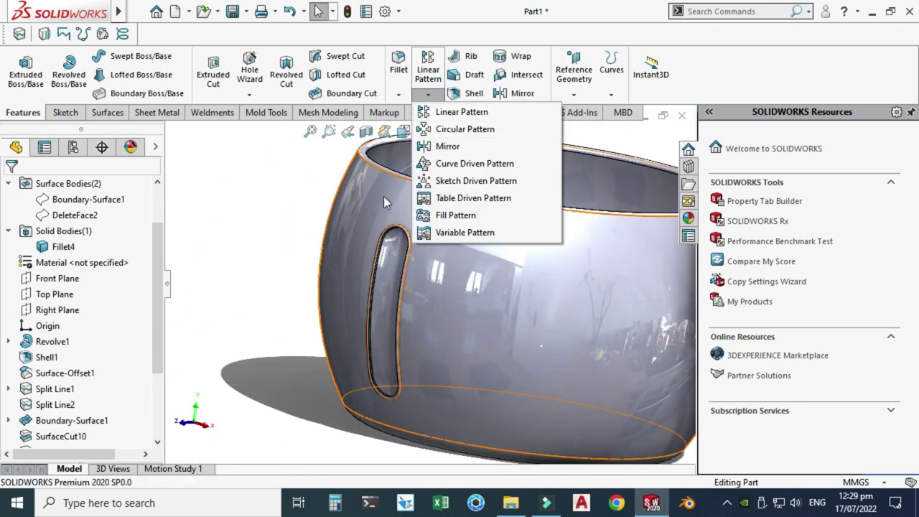
{"action": "left_click", "coordinate": [464, 131]}
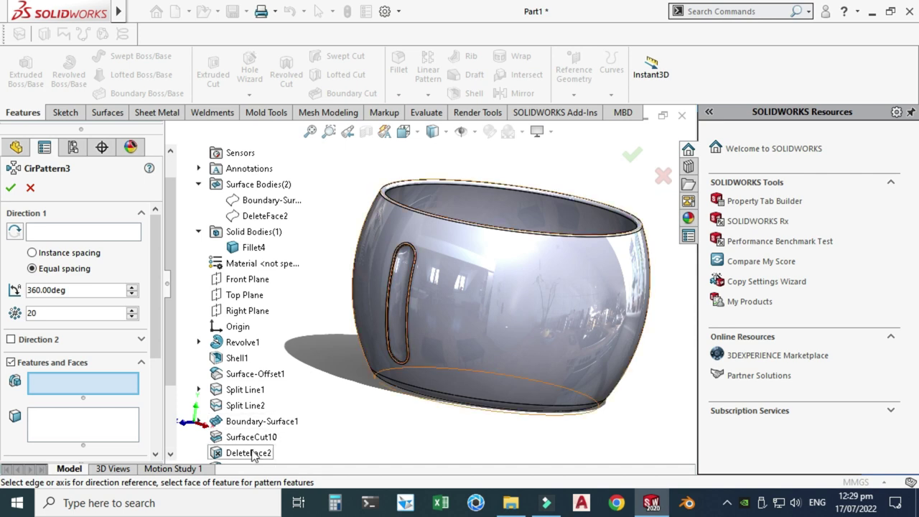
{"action": "scroll", "coordinate": [255, 447], "scroll_direction": "down", "scroll_amount": 2}
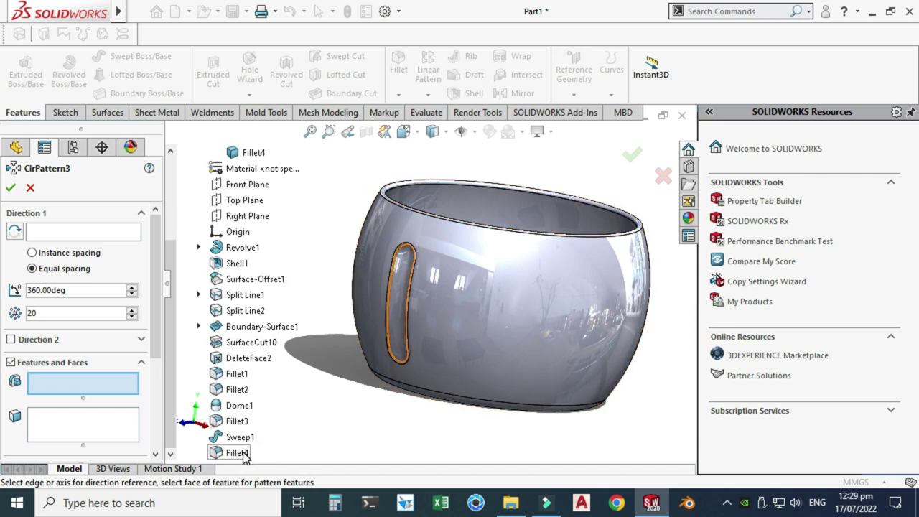
{"action": "left_click", "coordinate": [238, 453]}
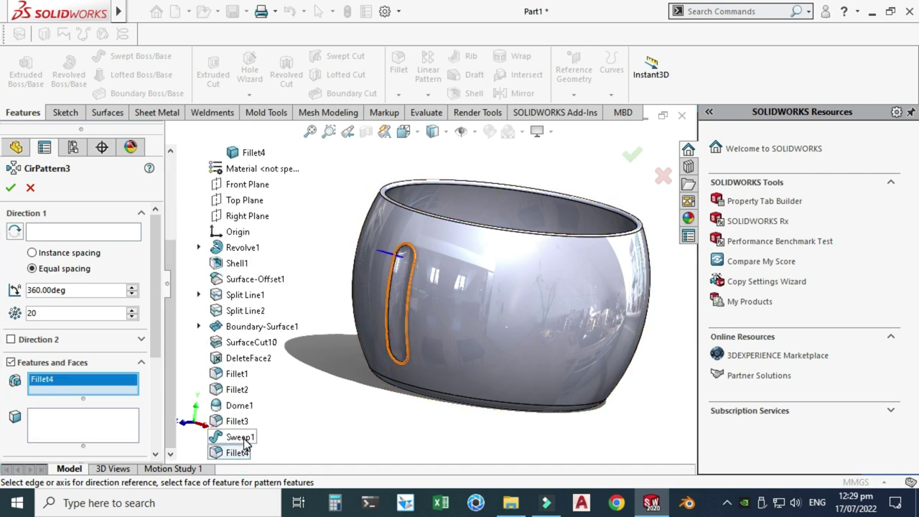
{"action": "left_click", "coordinate": [242, 437]}
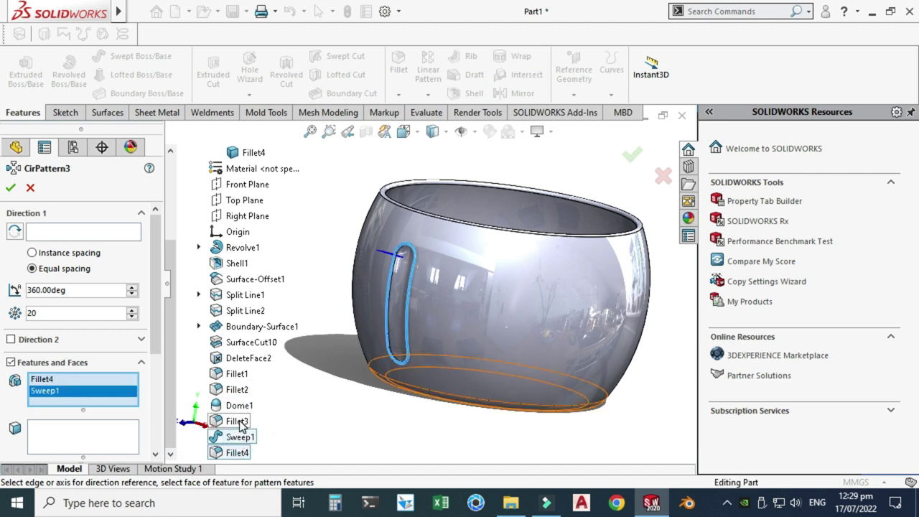
{"action": "left_click", "coordinate": [254, 344]}
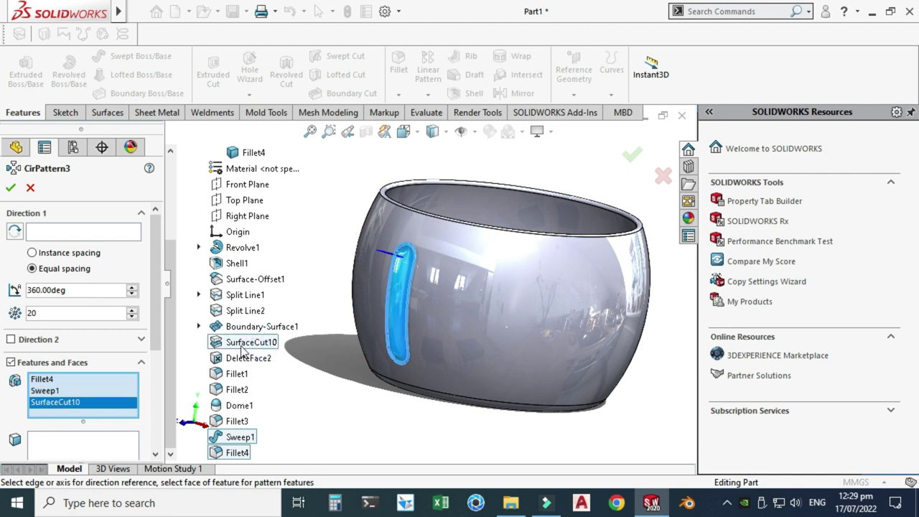
Use the circular edge of the pot's base as the pattern axis and create 20 equally spaced instances over 360 degrees
{"action": "left_click", "coordinate": [115, 231]}
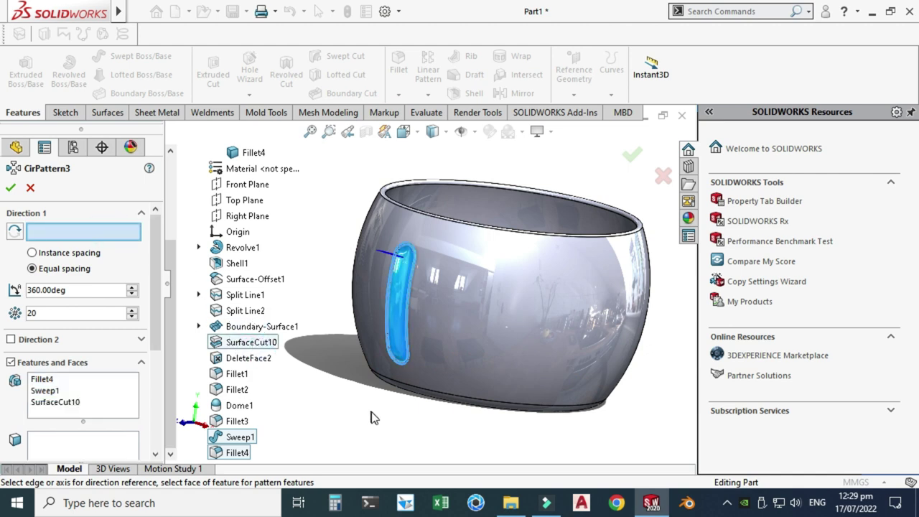
{"action": "middle_click_drag", "start_coordinate": [367, 420], "coordinate": [433, 376]}
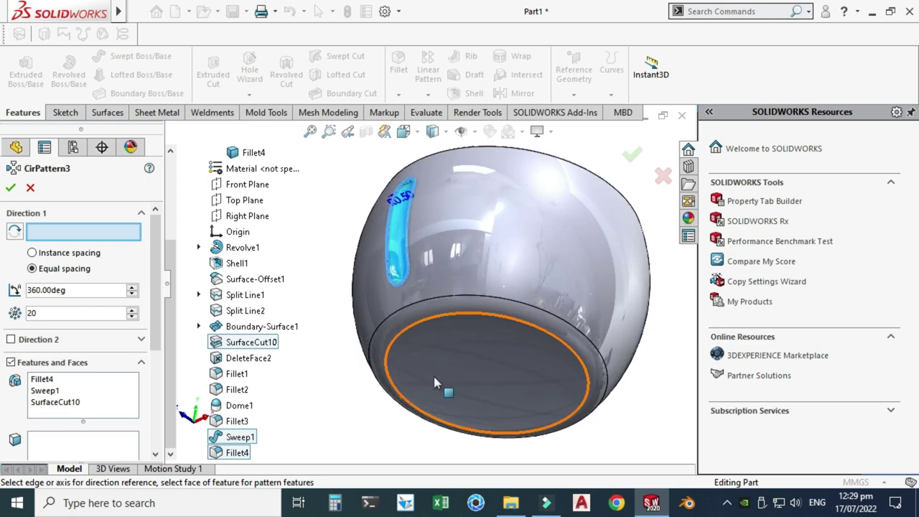
{"action": "left_click", "coordinate": [410, 328]}
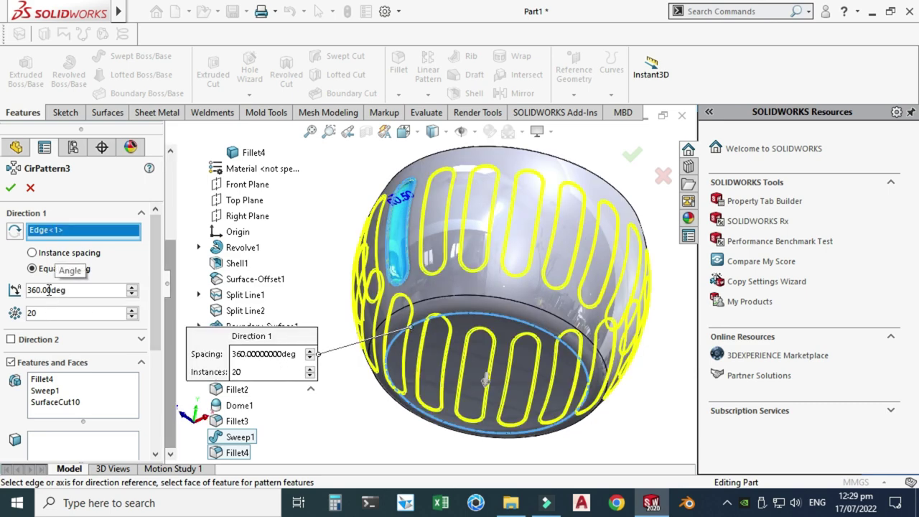
{"action": "left_click", "coordinate": [10, 188]}
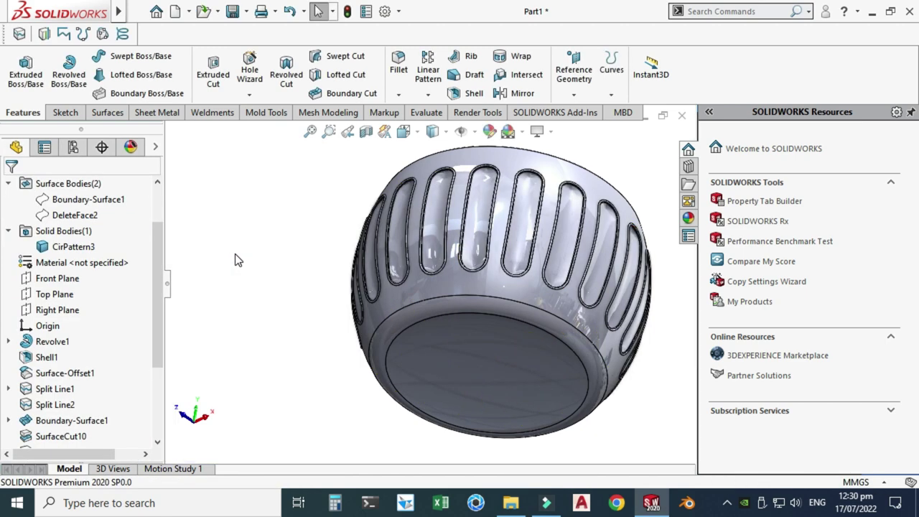
Examine the patterned slots around the pot and how their beaded edges meet the outer wall
{"action": "scroll", "coordinate": [240, 257], "scroll_direction": "up", "scroll_amount": 3}
{"action": "middle_click_drag", "start_coordinate": [246, 258], "coordinate": [352, 265]}
{"action": "scroll", "coordinate": [460, 268], "scroll_direction": "down", "scroll_amount": 2}
{"action": "scroll", "coordinate": [363, 269], "scroll_direction": "down", "scroll_amount": 5}
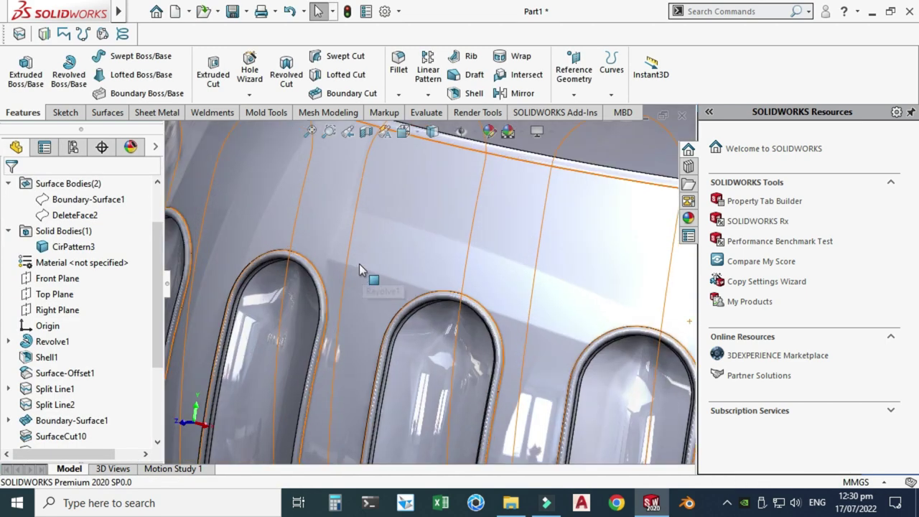
{"action": "scroll", "coordinate": [400, 293], "scroll_direction": "down", "scroll_amount": 2}
{"action": "scroll", "coordinate": [397, 294], "scroll_direction": "up", "scroll_amount": 2}
{"action": "scroll", "coordinate": [397, 291], "scroll_direction": "up", "scroll_amount": 5}
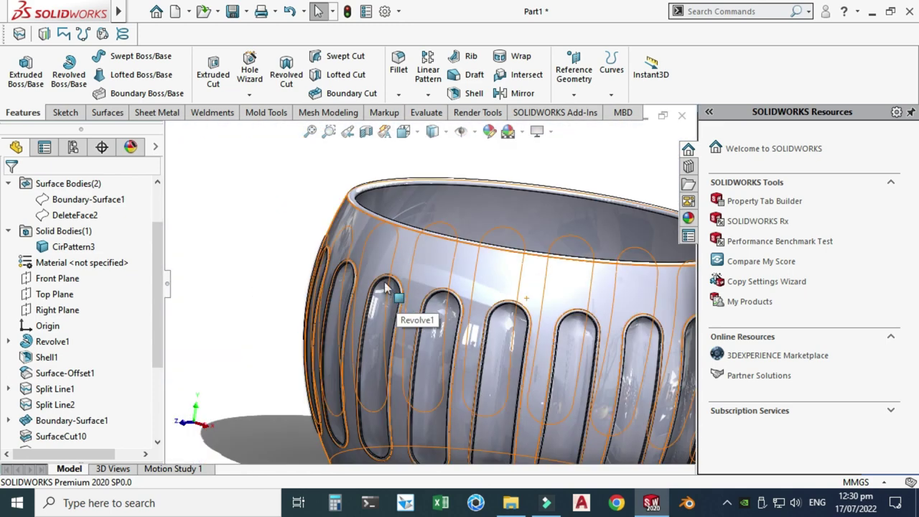
{"action": "left_click", "coordinate": [294, 189]}
{"action": "scroll", "coordinate": [330, 228], "scroll_direction": "down", "scroll_amount": 3}
{"action": "scroll", "coordinate": [300, 289], "scroll_direction": "down", "scroll_amount": 5}
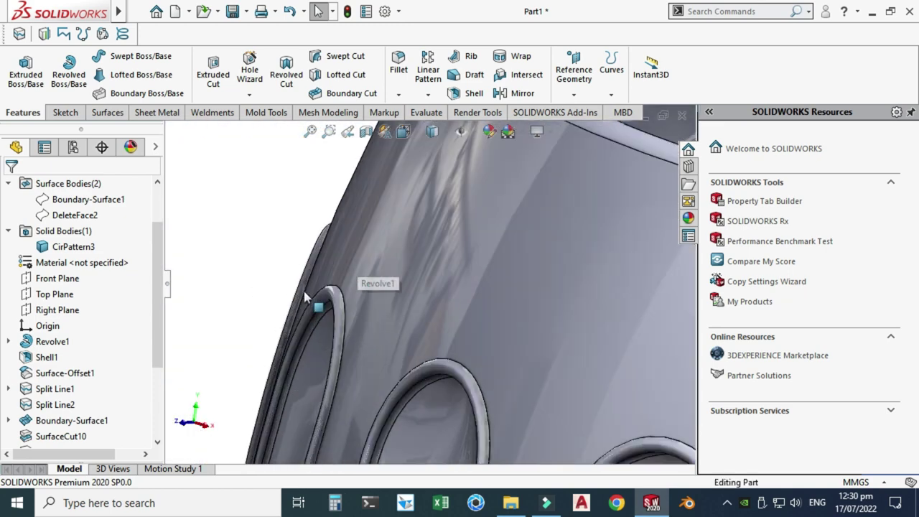
{"action": "scroll", "coordinate": [358, 305], "scroll_direction": "up", "scroll_amount": 5}
{"action": "scroll", "coordinate": [357, 310], "scroll_direction": "up", "scroll_amount": 2}
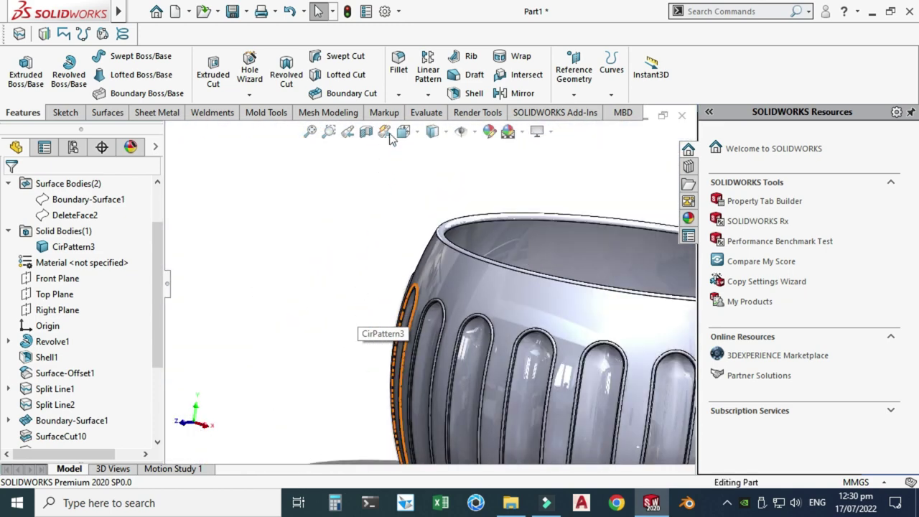
Fillet the pot's outer wall face, where it meets the beads of all slots, with a 0.5 mm radius
{"action": "left_click", "coordinate": [398, 68]}
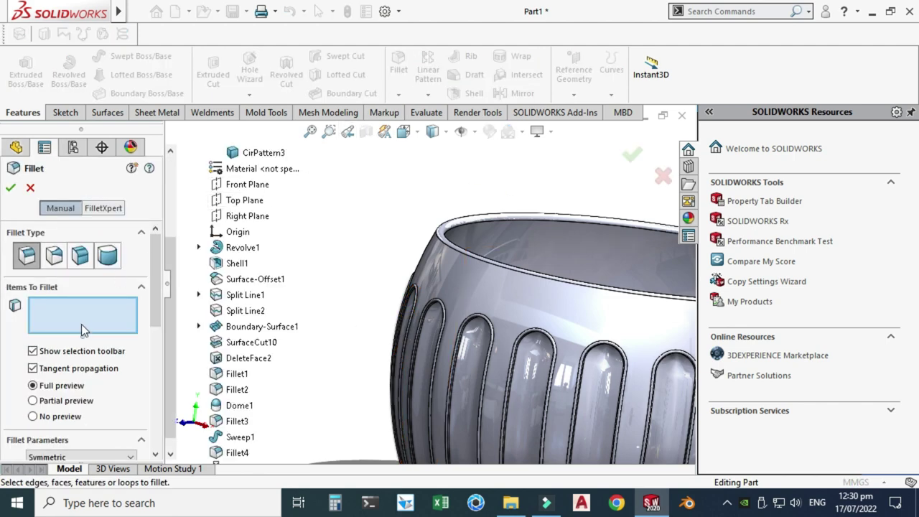
{"action": "scroll", "coordinate": [155, 283], "scroll_direction": "down", "scroll_amount": 5}
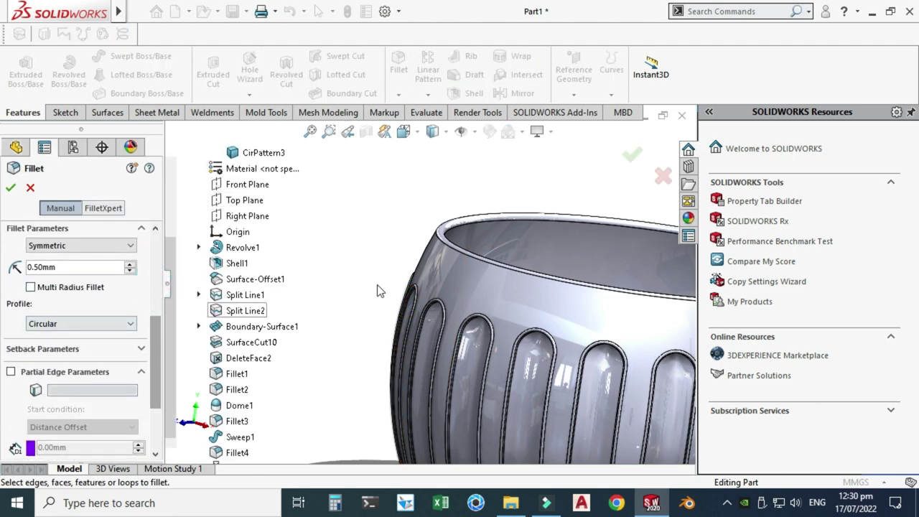
{"action": "left_click", "coordinate": [435, 248]}
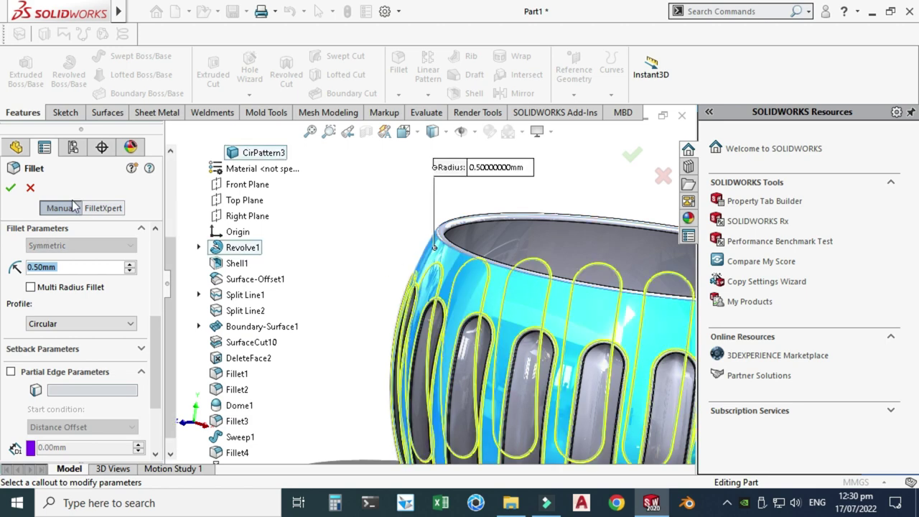
{"action": "left_click", "coordinate": [12, 190]}
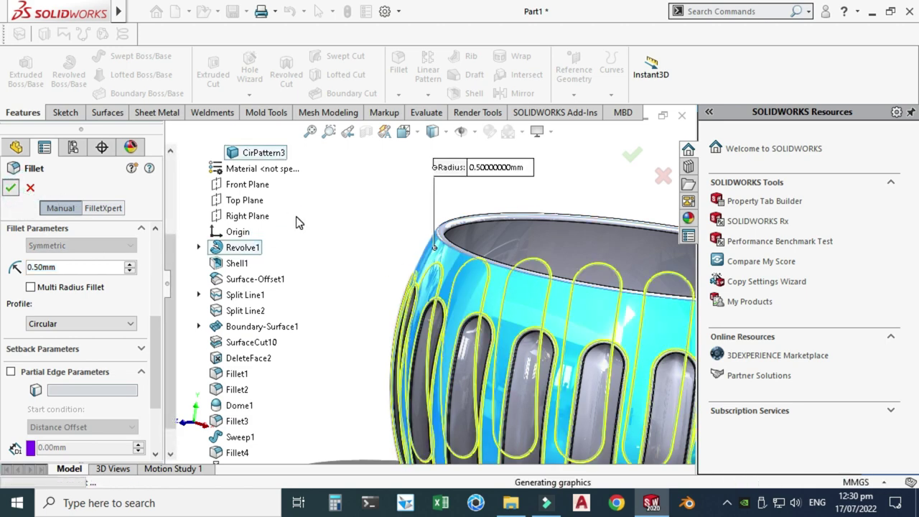
Section the pot along the Right Plane and examine the filleted bead profile in the wall from the Right view
{"action": "middle_click_drag", "start_coordinate": [299, 224], "coordinate": [434, 273]}
{"action": "scroll", "coordinate": [443, 280], "scroll_direction": "up", "scroll_amount": 3}
{"action": "scroll", "coordinate": [434, 279], "scroll_direction": "down", "scroll_amount": 8}
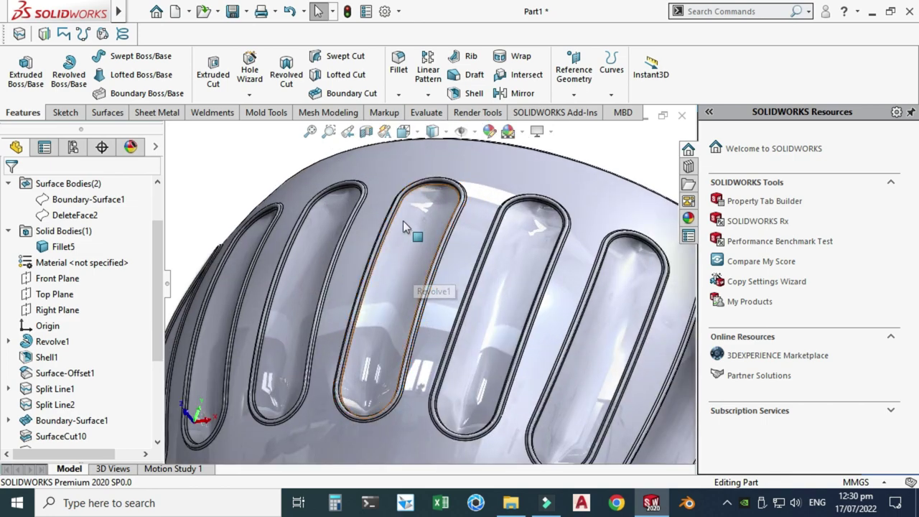
{"action": "scroll", "coordinate": [364, 322], "scroll_direction": "up", "scroll_amount": 8}
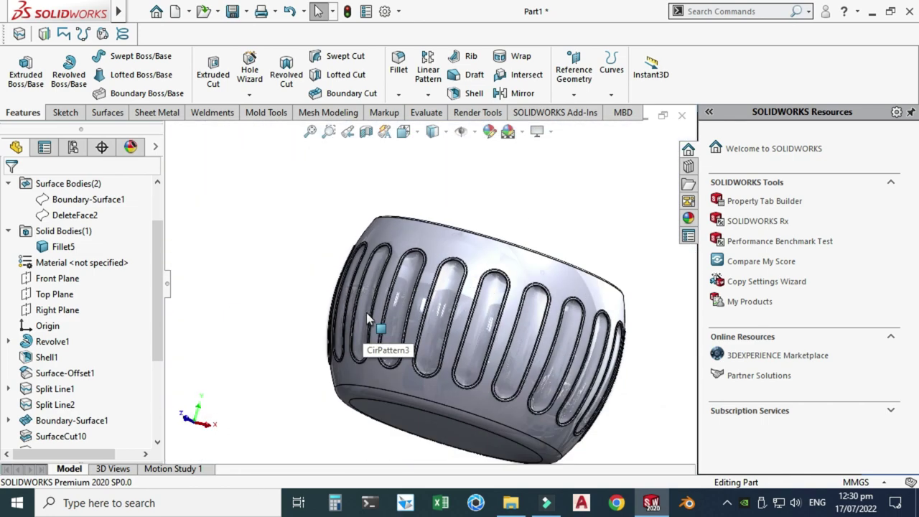
{"action": "middle_click_drag", "start_coordinate": [366, 313], "coordinate": [392, 271]}
{"action": "left_click", "coordinate": [365, 132]}
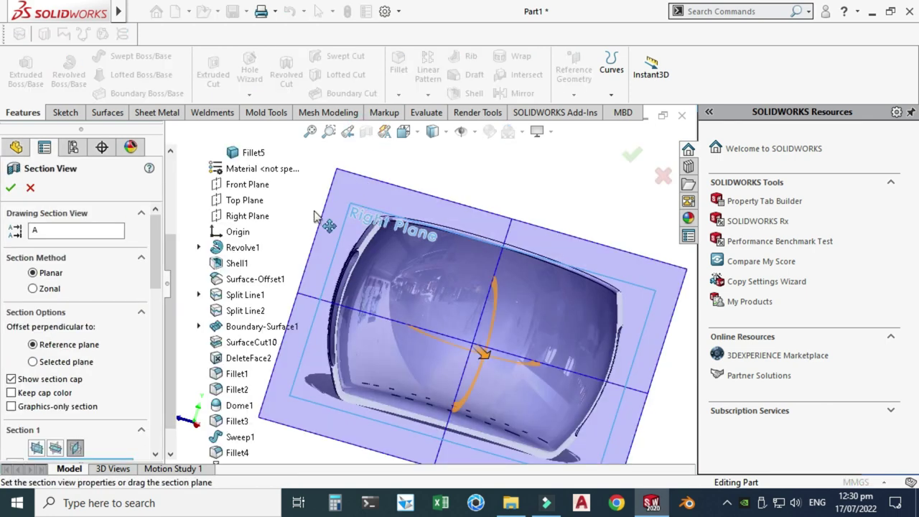
{"action": "left_click", "coordinate": [404, 133]}
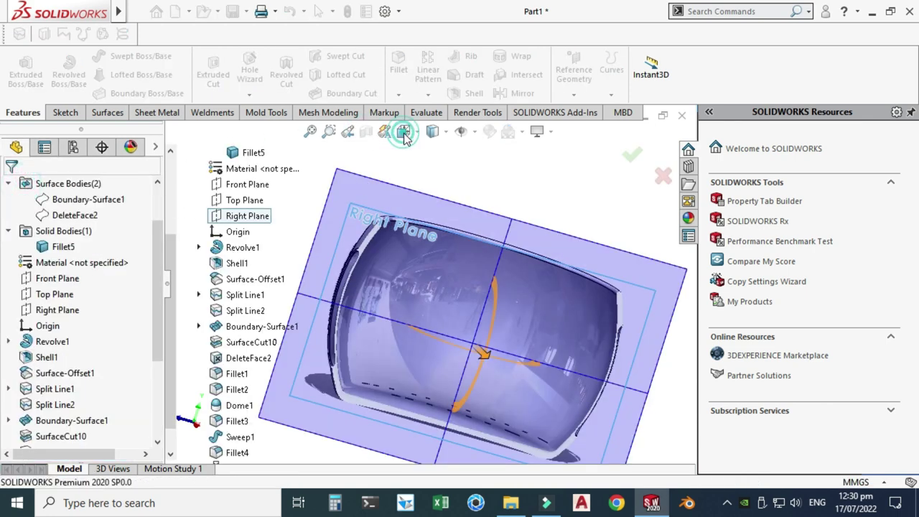
{"action": "left_click", "coordinate": [318, 338]}
{"action": "scroll", "coordinate": [287, 252], "scroll_direction": "down", "scroll_amount": 5}
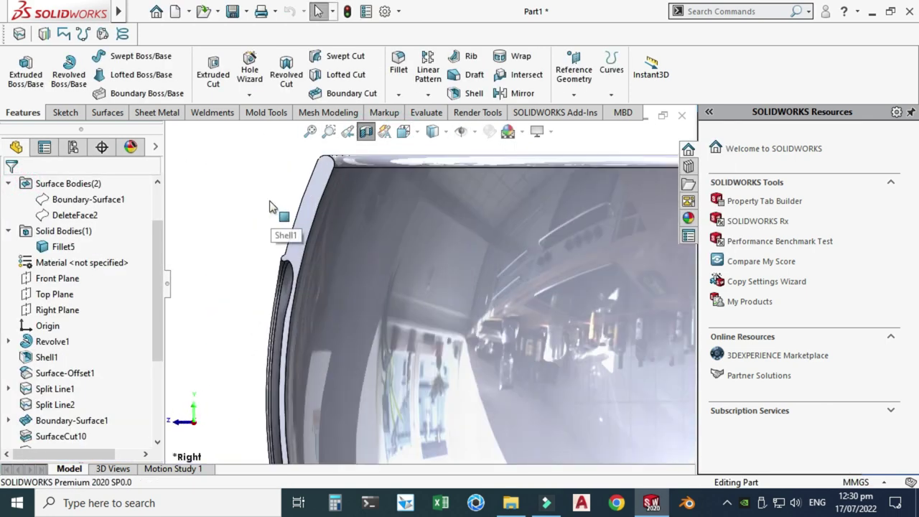
{"action": "scroll", "coordinate": [357, 244], "scroll_direction": "down", "scroll_amount": 3}
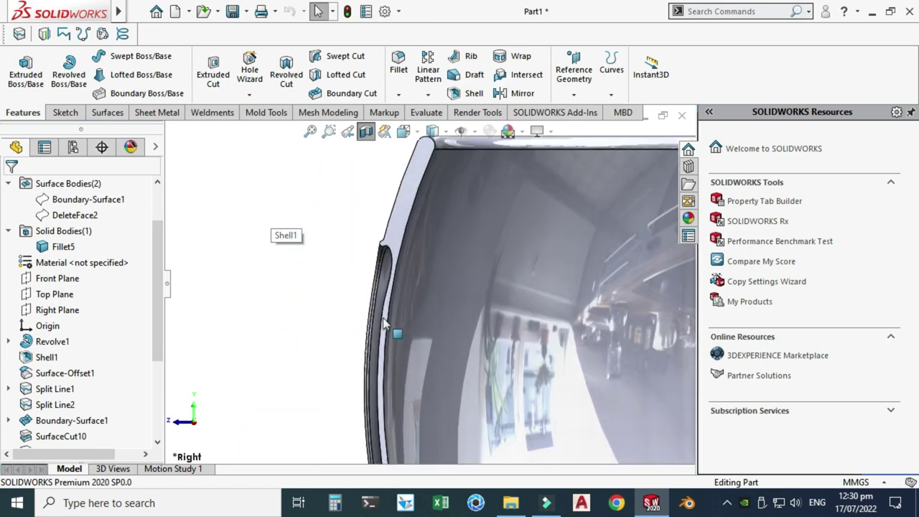
{"action": "scroll", "coordinate": [377, 335], "scroll_direction": "down", "scroll_amount": 3}
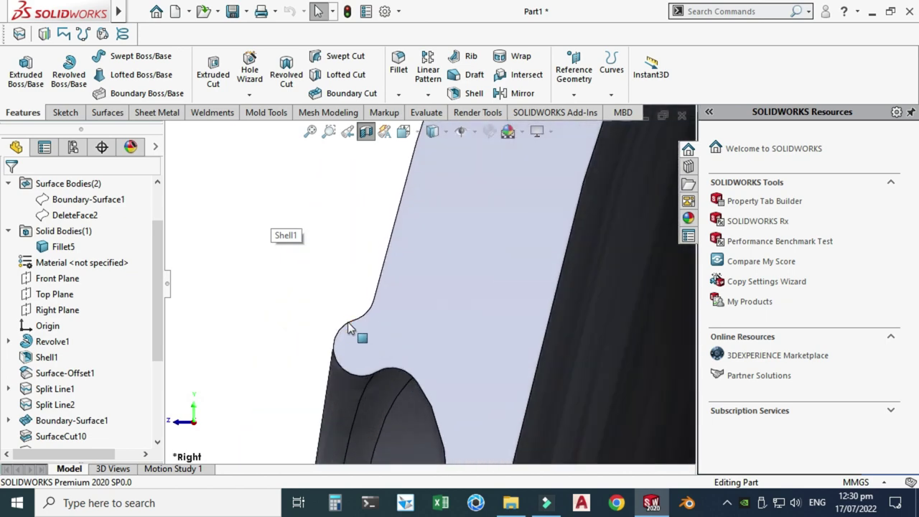
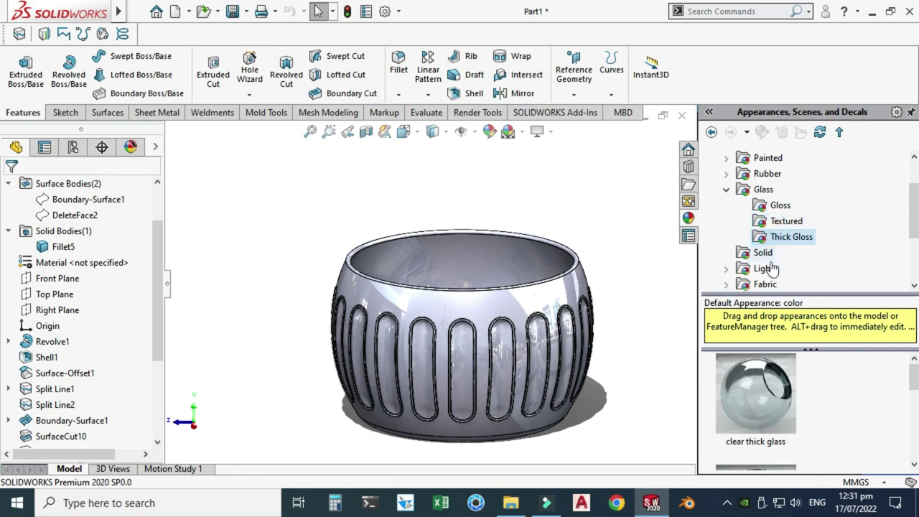
Apply the blue thick glass appearance from the Thick Gloss glass collection to the pot
{"action": "scroll", "coordinate": [756, 409], "scroll_direction": "down", "scroll_amount": 4}
{"action": "mouse_move", "coordinate": [755, 417]}
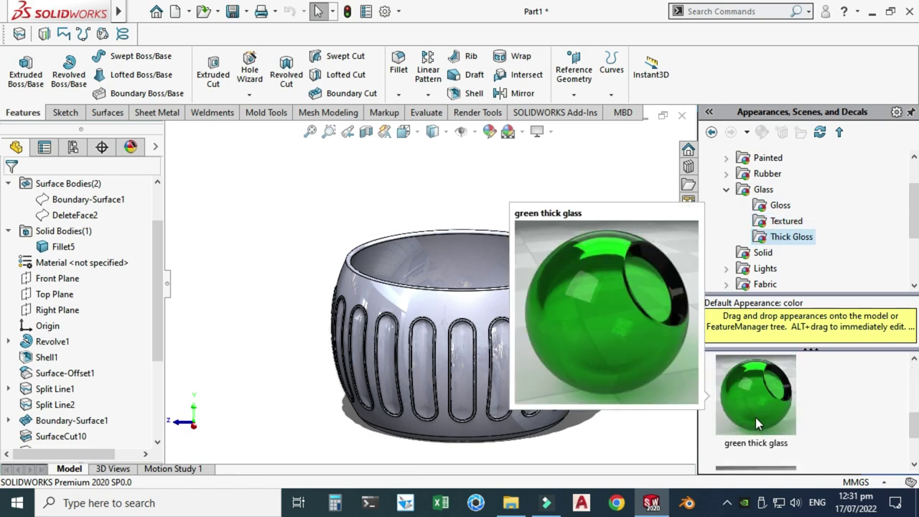
{"action": "scroll", "coordinate": [755, 417], "scroll_direction": "down", "scroll_amount": 2}
{"action": "scroll", "coordinate": [756, 417], "scroll_direction": "up", "scroll_amount": 3}
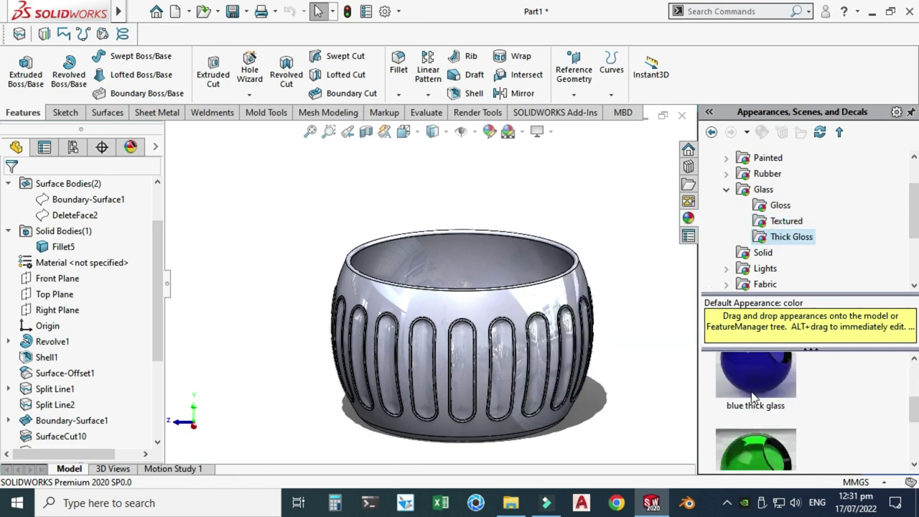
{"action": "double_click", "coordinate": [735, 377]}
{"action": "scroll", "coordinate": [467, 240], "scroll_direction": "down", "scroll_amount": 3}
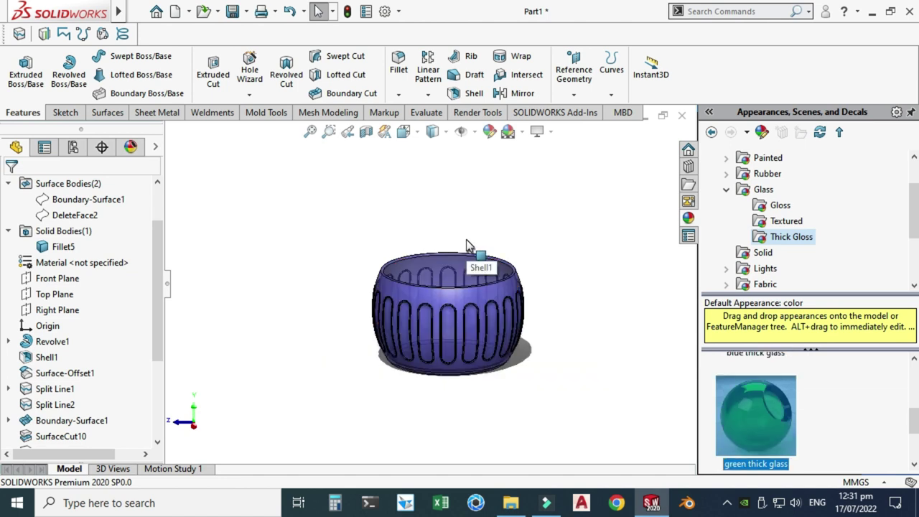
{"action": "left_click_drag", "start_coordinate": [466, 244], "coordinate": [468, 243]}
Toggle RealView Graphics and try the Perspective display on the glass pot, returning to the non-perspective view
{"action": "left_click", "coordinate": [537, 132]}
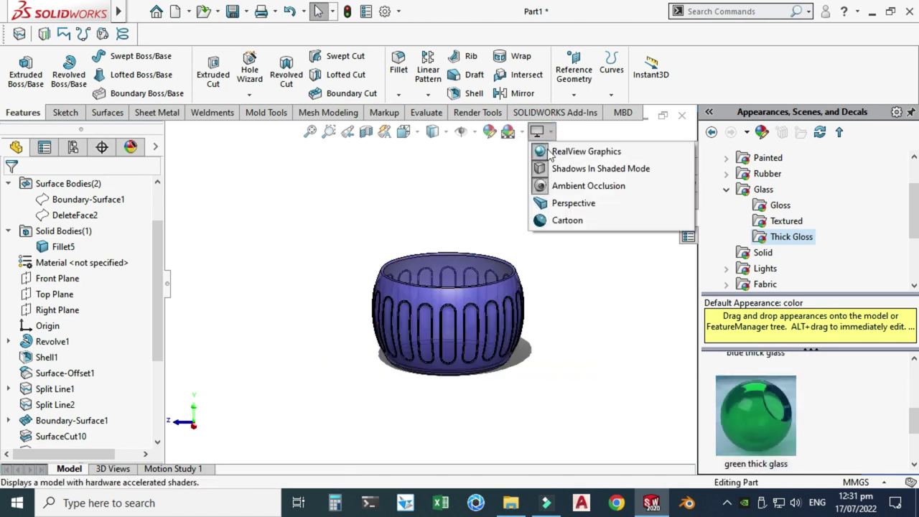
{"action": "left_click", "coordinate": [563, 205]}
{"action": "left_click", "coordinate": [537, 131]}
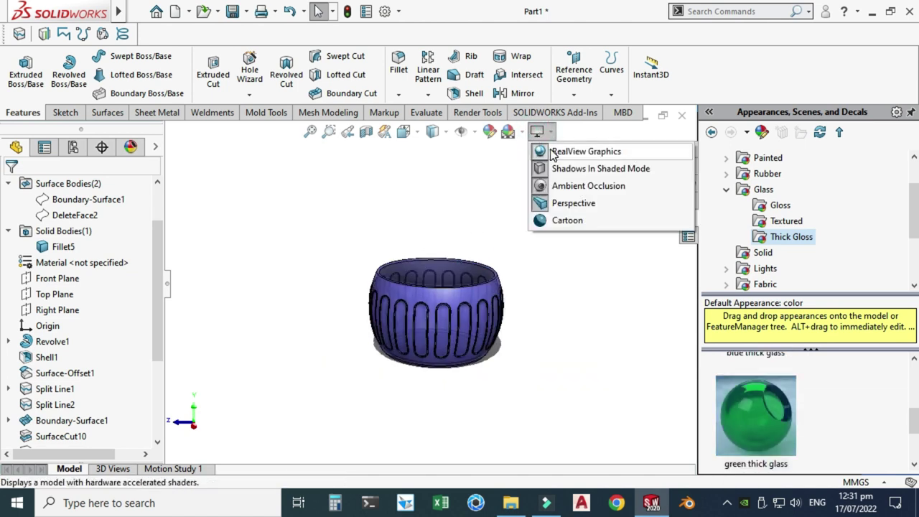
{"action": "left_click", "coordinate": [542, 150]}
{"action": "scroll", "coordinate": [482, 263], "scroll_direction": "down", "scroll_amount": 5}
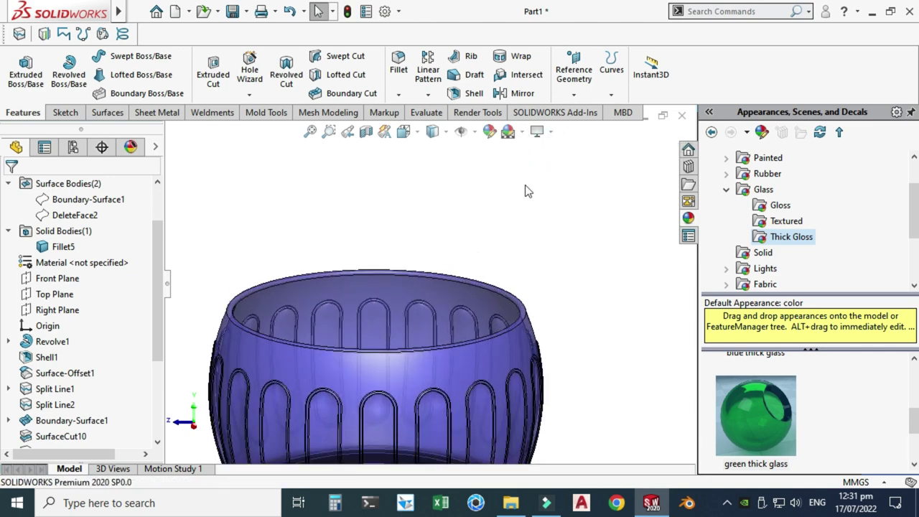
{"action": "left_click", "coordinate": [537, 131]}
{"action": "left_click", "coordinate": [563, 204]}
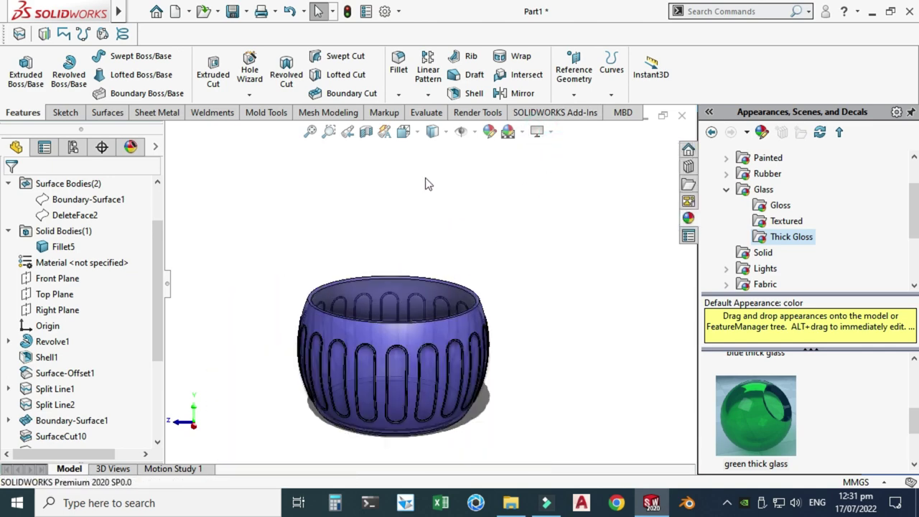
Check that the PhotoView 360 add-in is active
{"action": "left_click", "coordinate": [388, 11]}
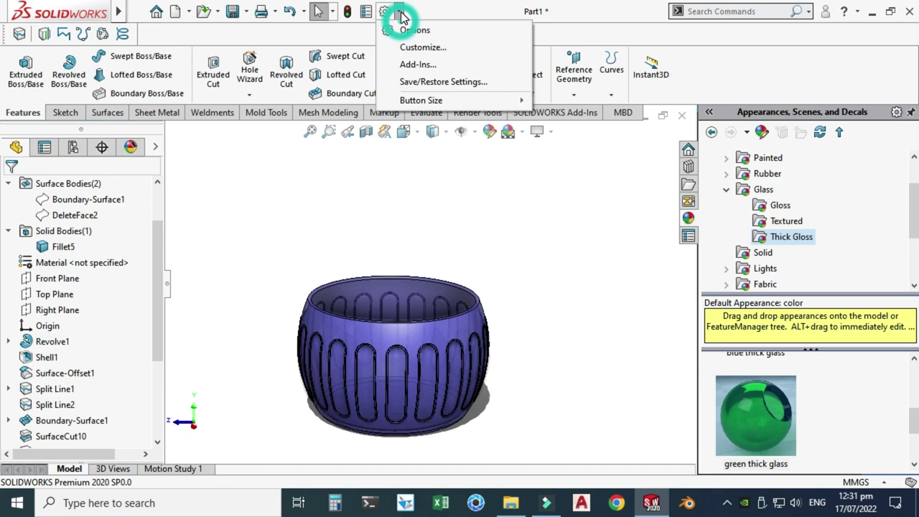
{"action": "left_click", "coordinate": [405, 62]}
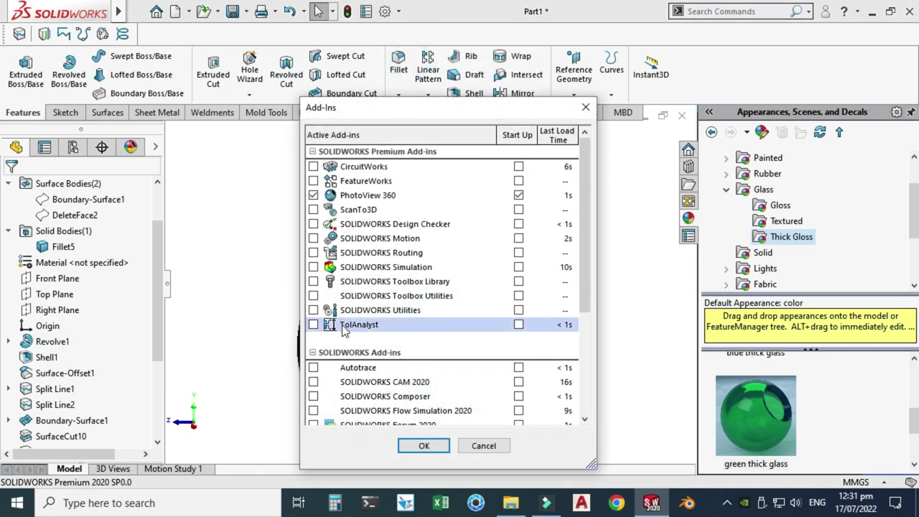
{"action": "left_click", "coordinate": [424, 445]}
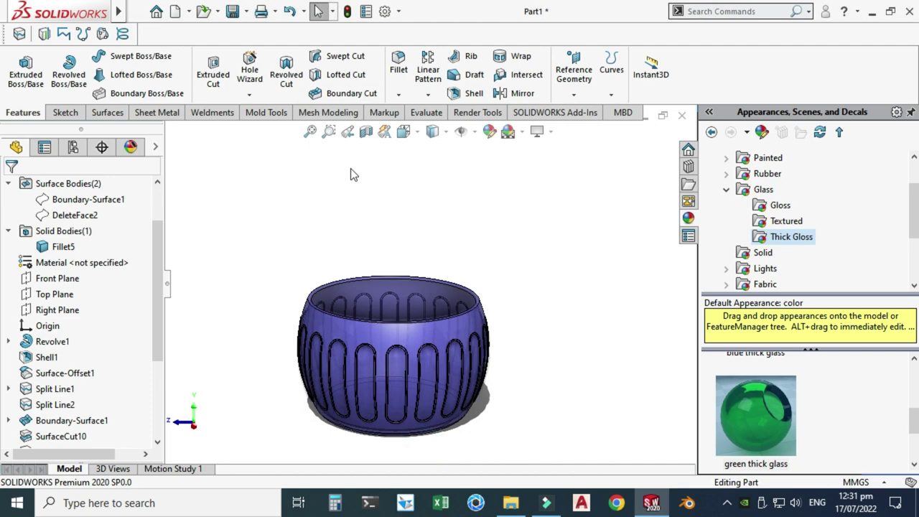
Bring up the render tools and start the PhotoView 360 integrated preview of the whole glass pot
{"action": "left_click", "coordinate": [465, 113]}
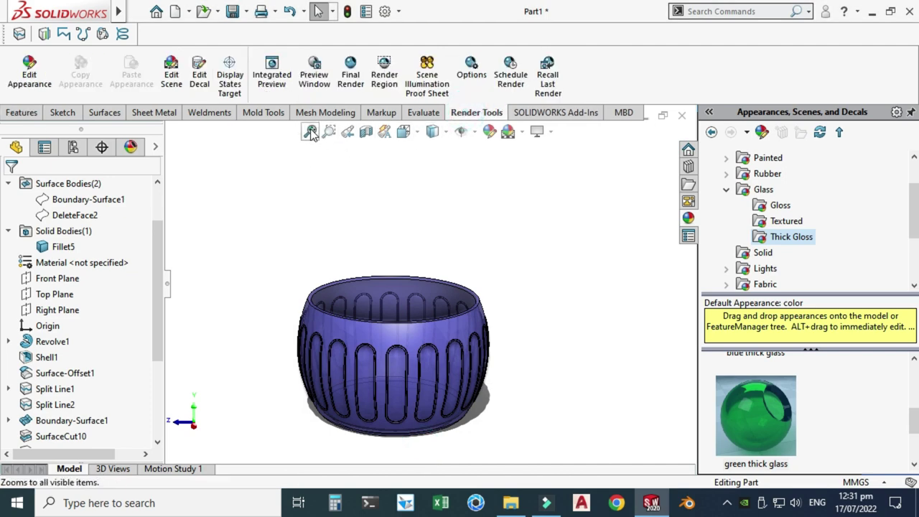
{"action": "left_click", "coordinate": [310, 131]}
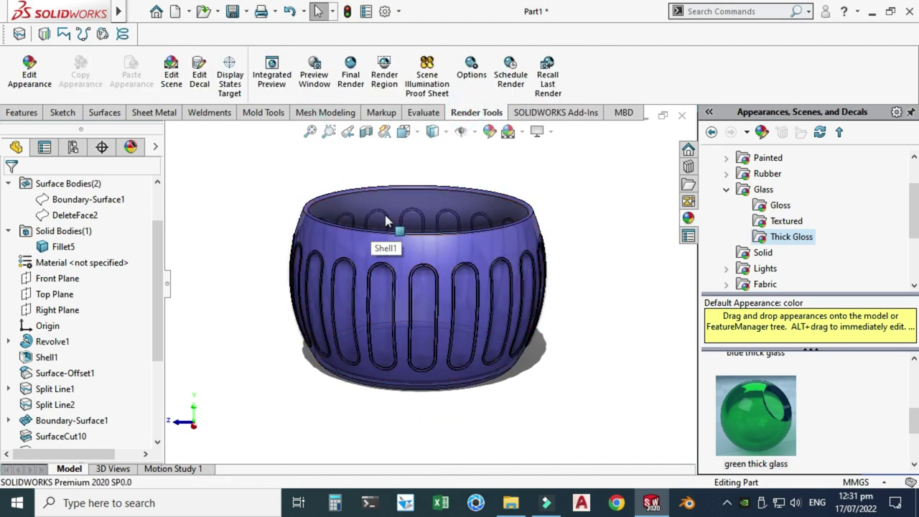
{"action": "left_click", "coordinate": [434, 132]}
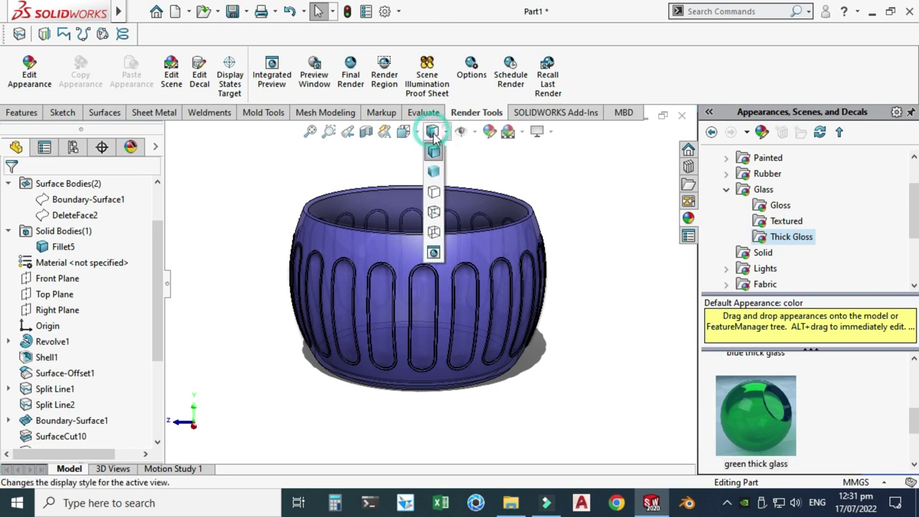
{"action": "left_click", "coordinate": [432, 253]}
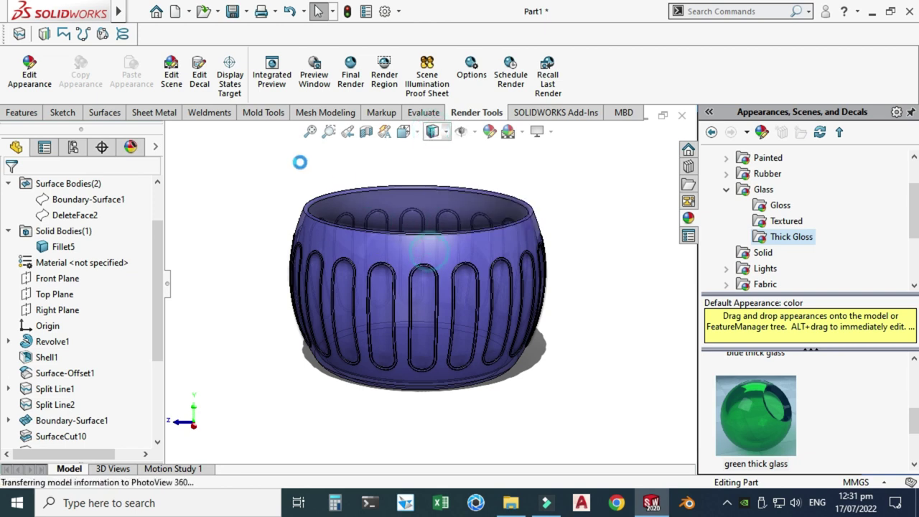